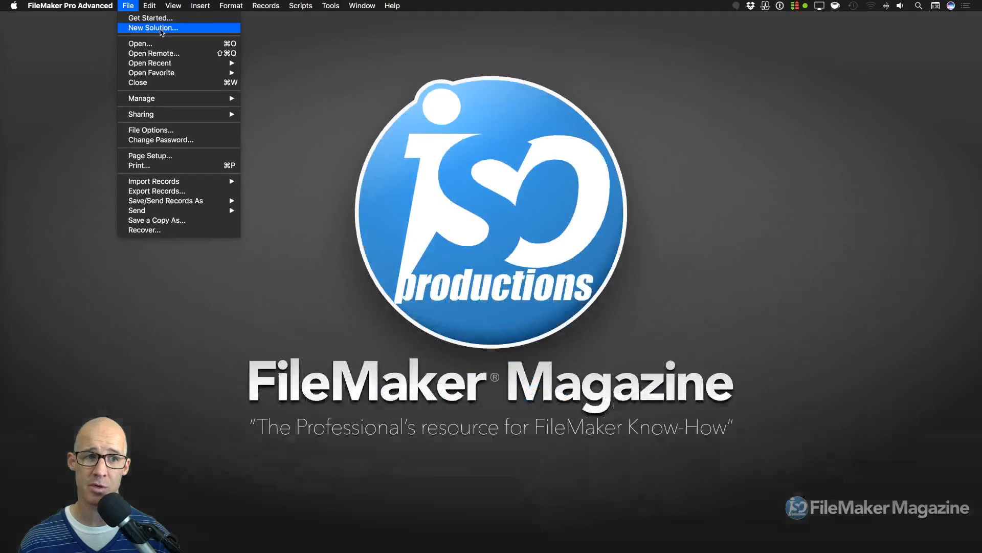
Create a new solution named File A on the Desktop without defining fields, and shrink and reposition its window
click(204, 62)
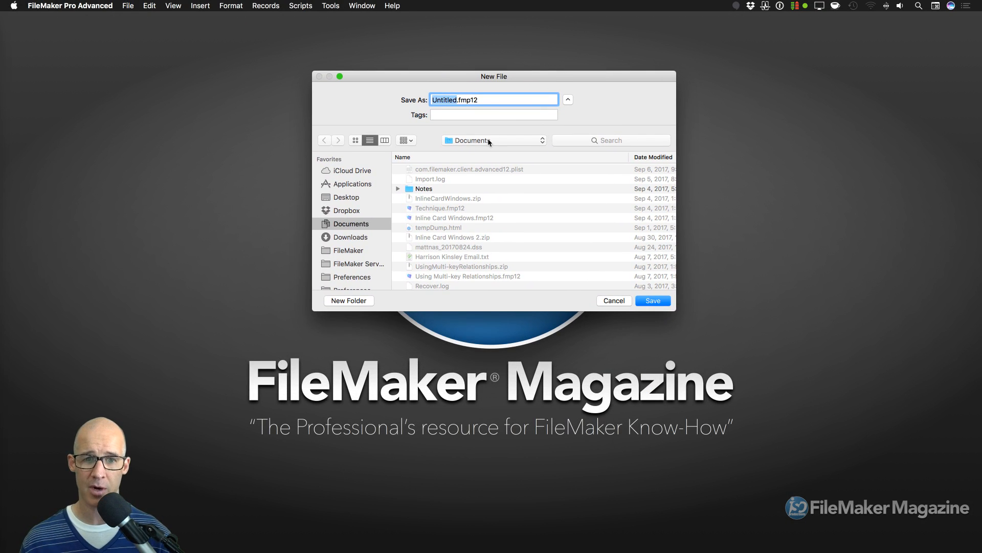
click(358, 198)
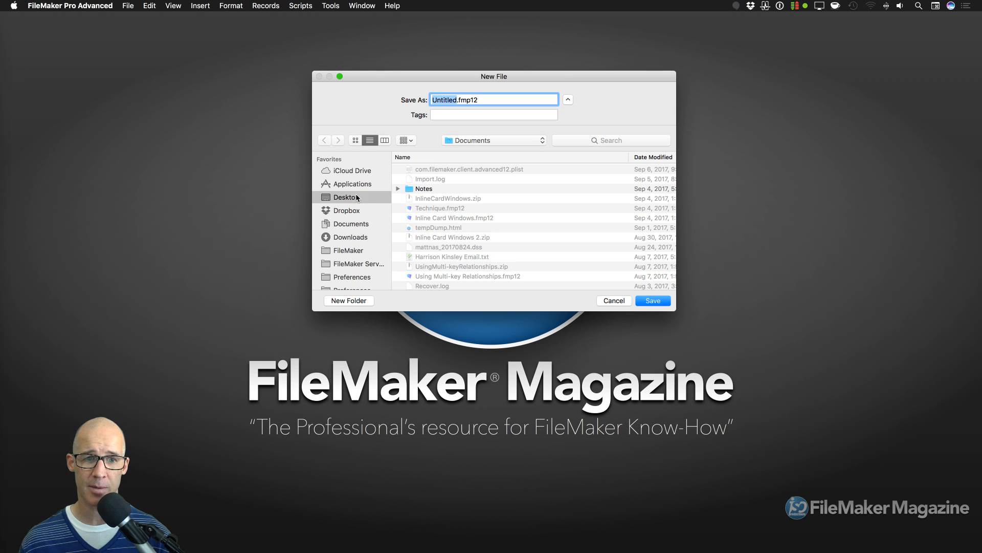
text(File A)
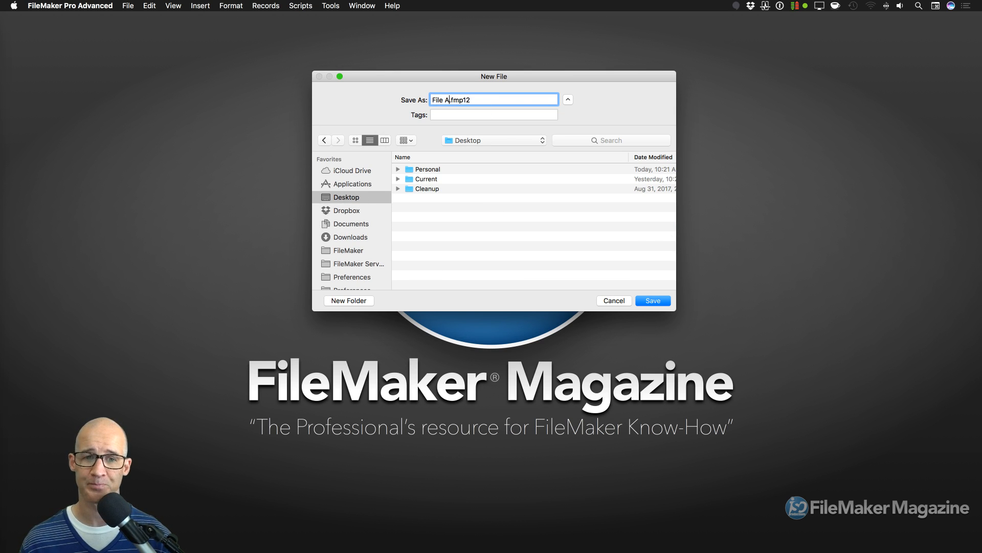
key(Return)
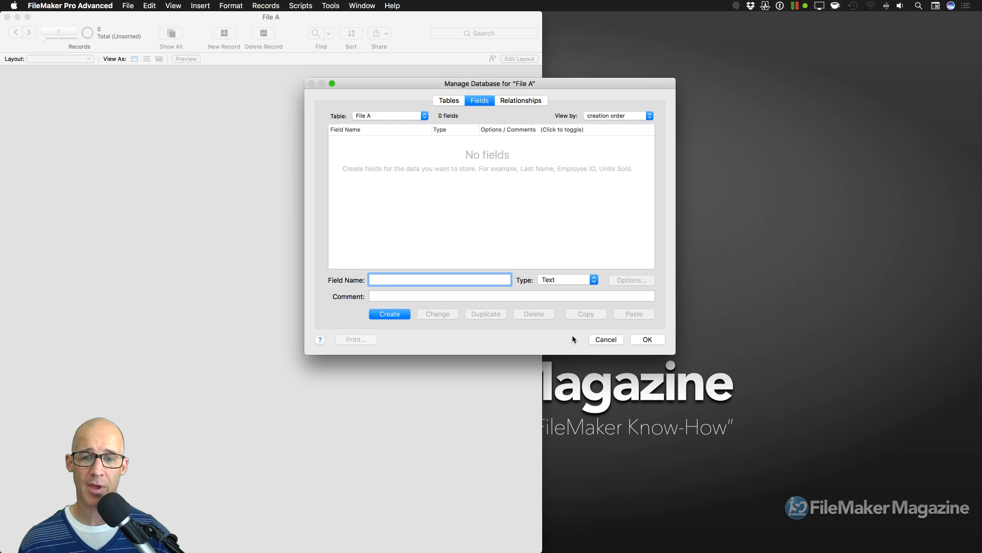
click(613, 342)
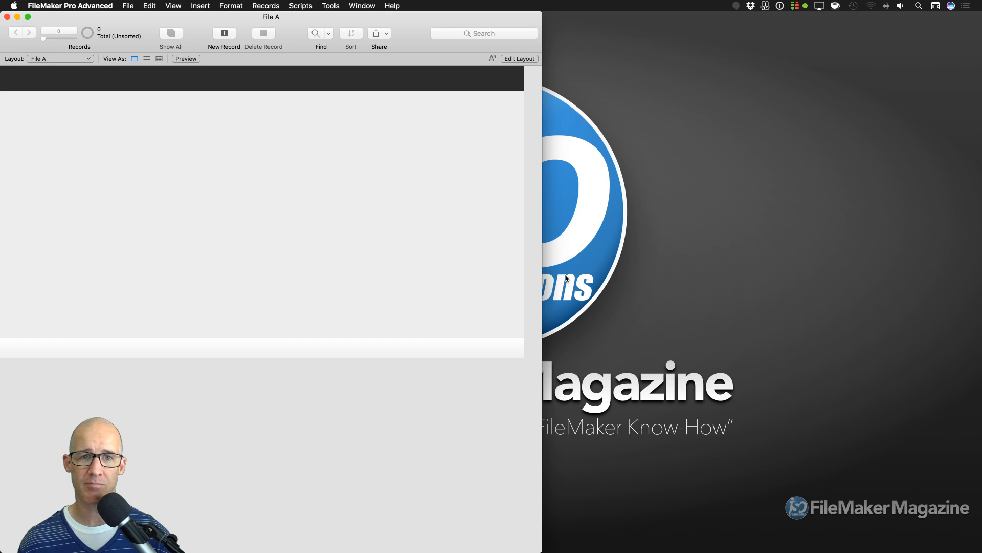
drag(538, 549, 539, 325)
drag(417, 25, 519, 65)
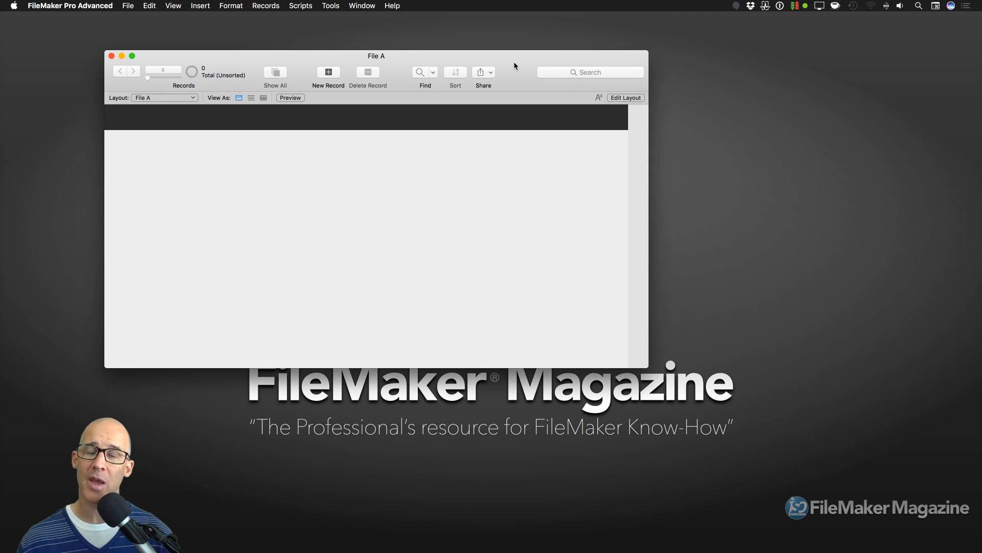
Create a second new solution named File B on the Desktop without defining any fields
click(126, 6)
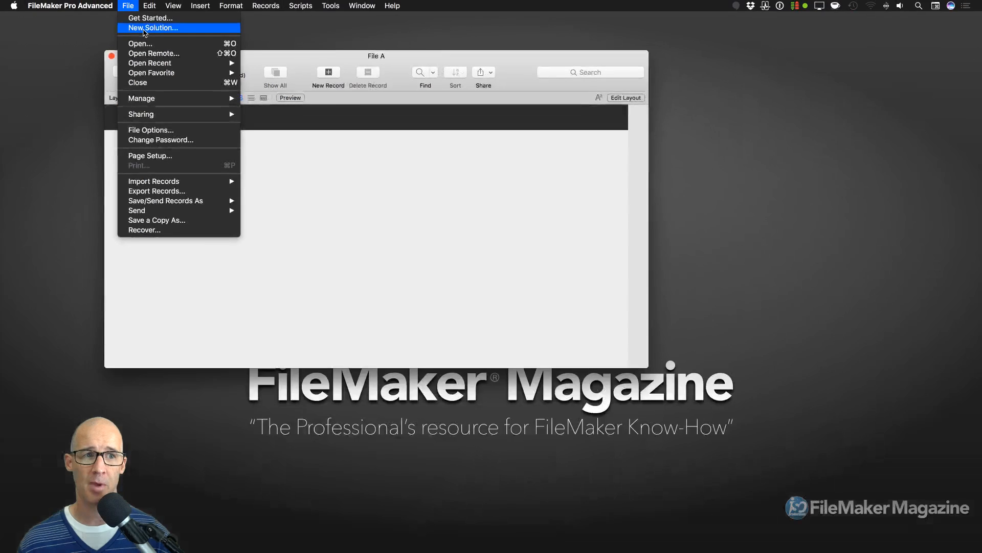
click(148, 24)
text(File B.fmp12)
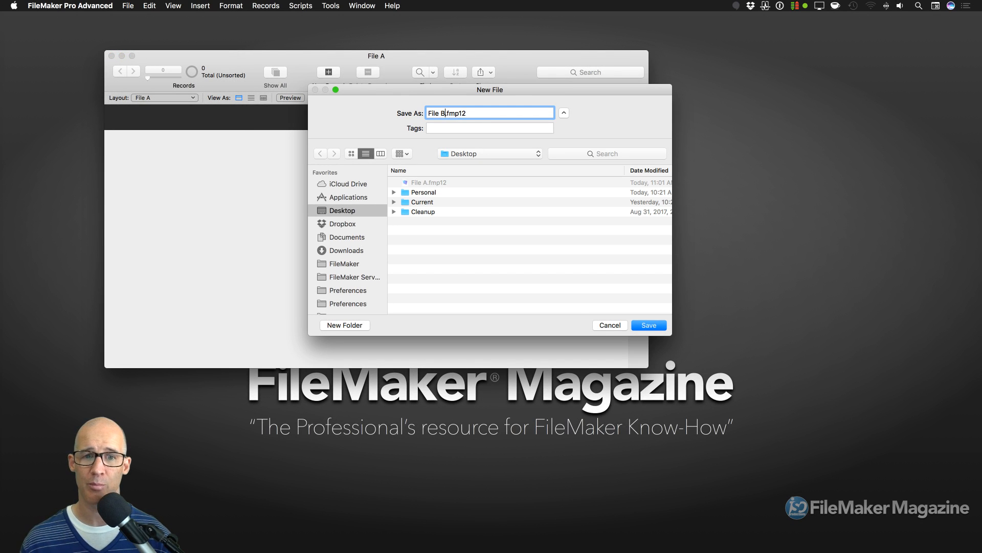
click(654, 325)
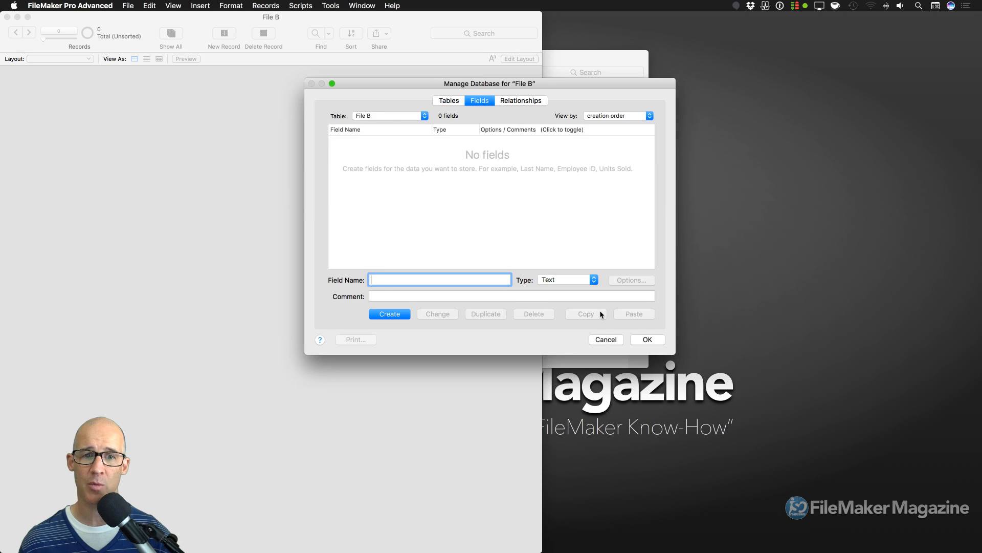
click(613, 341)
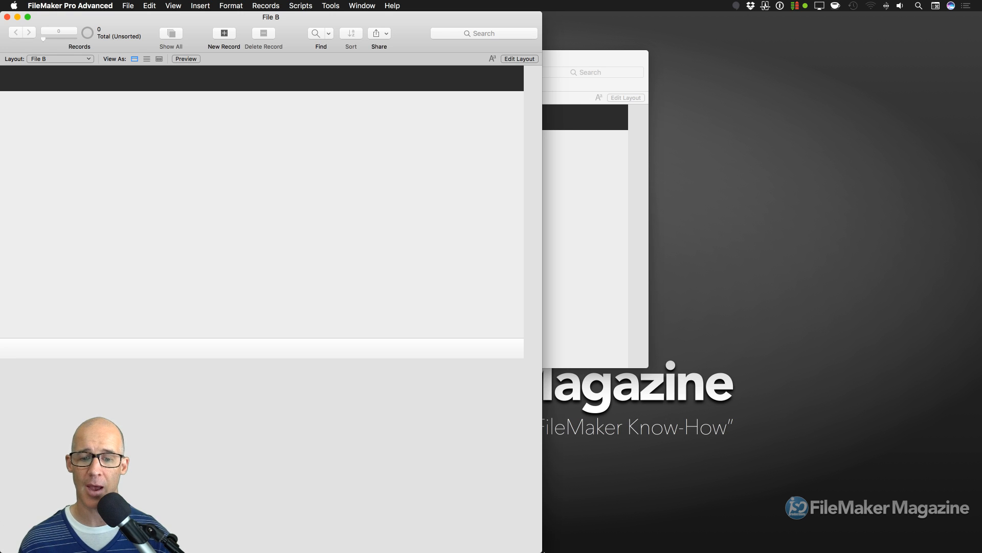
Resize and arrange the File A and File B windows side by side, with File A on the left
drag(541, 551, 546, 327)
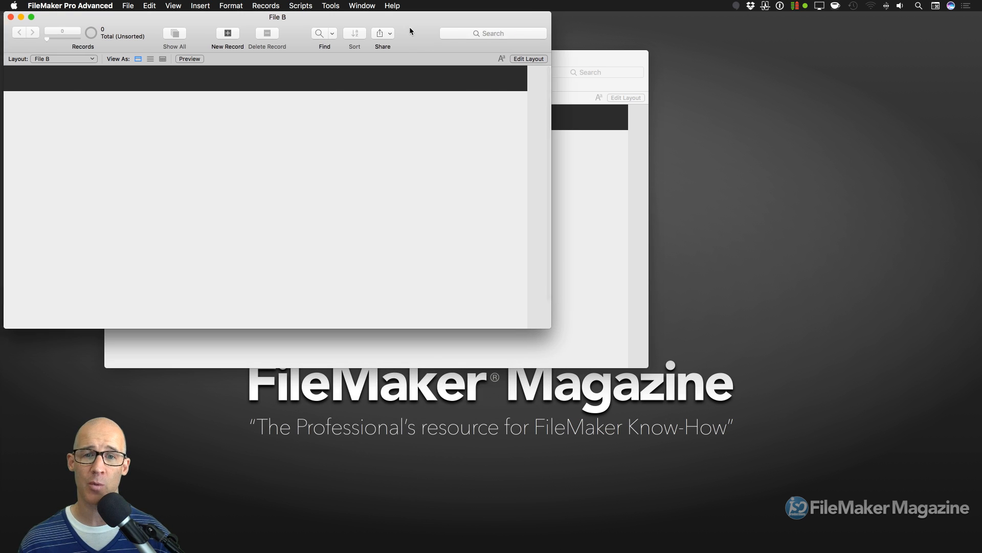
drag(407, 30, 794, 93)
drag(531, 61, 445, 49)
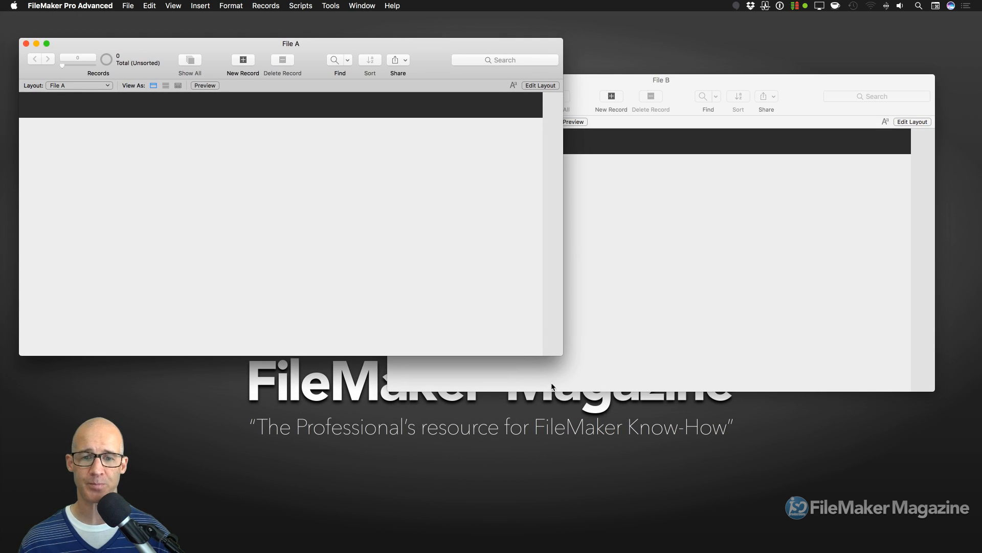
drag(561, 353, 448, 375)
drag(584, 74, 640, 47)
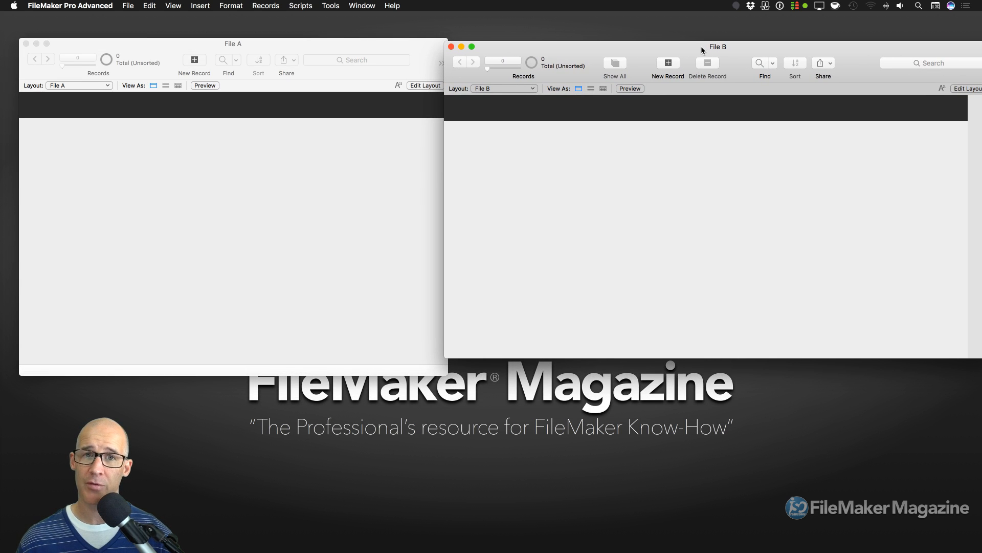
drag(444, 42, 580, 56)
drag(649, 60, 553, 49)
drag(412, 42, 432, 51)
drag(467, 384, 469, 344)
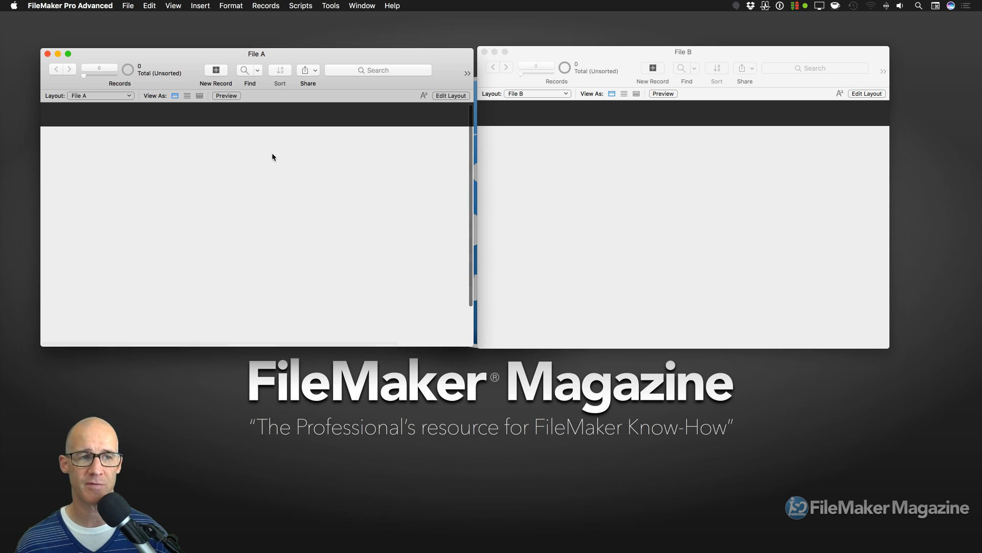
Open File A's security settings in the detailed setup and view the File Access options
click(127, 6)
mouse_move(194, 99)
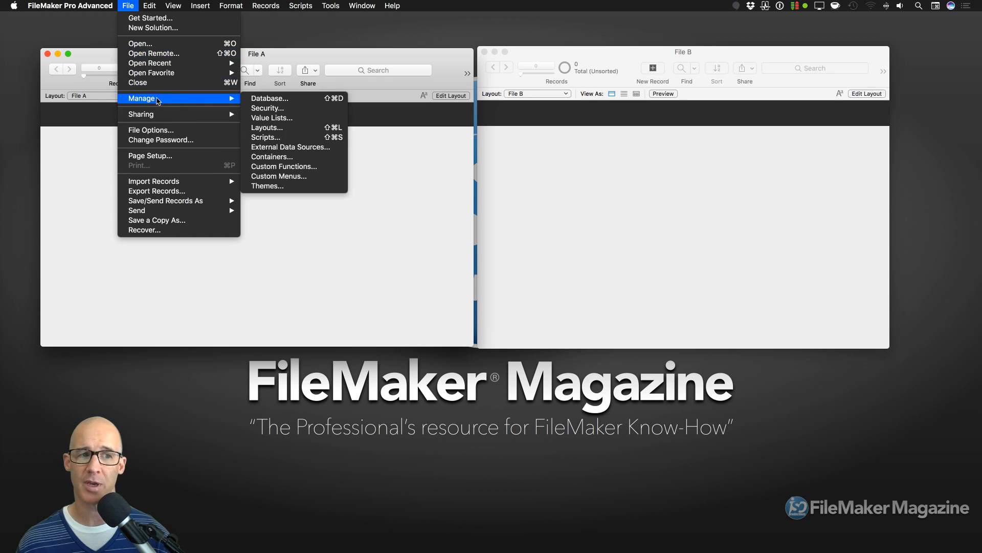
click(285, 111)
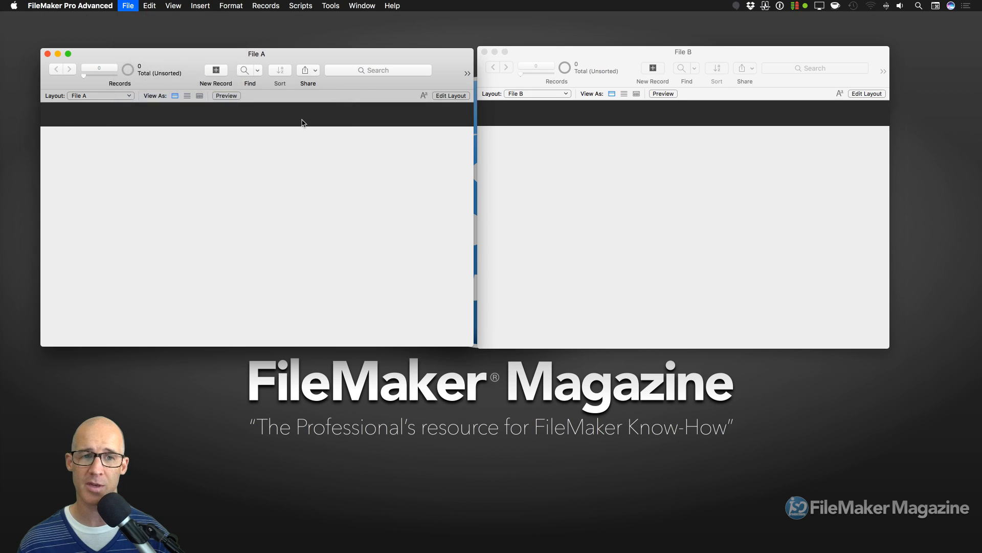
click(448, 186)
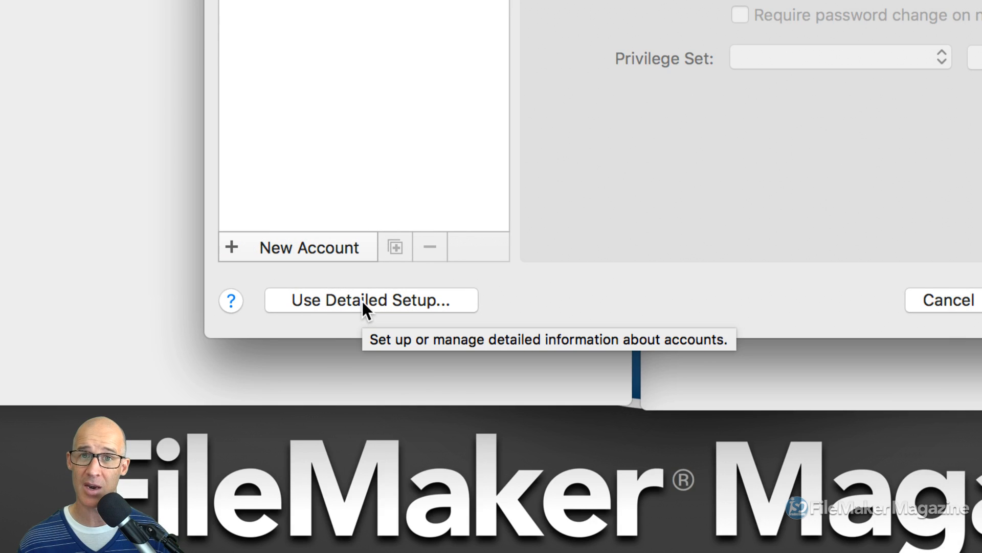
click(362, 301)
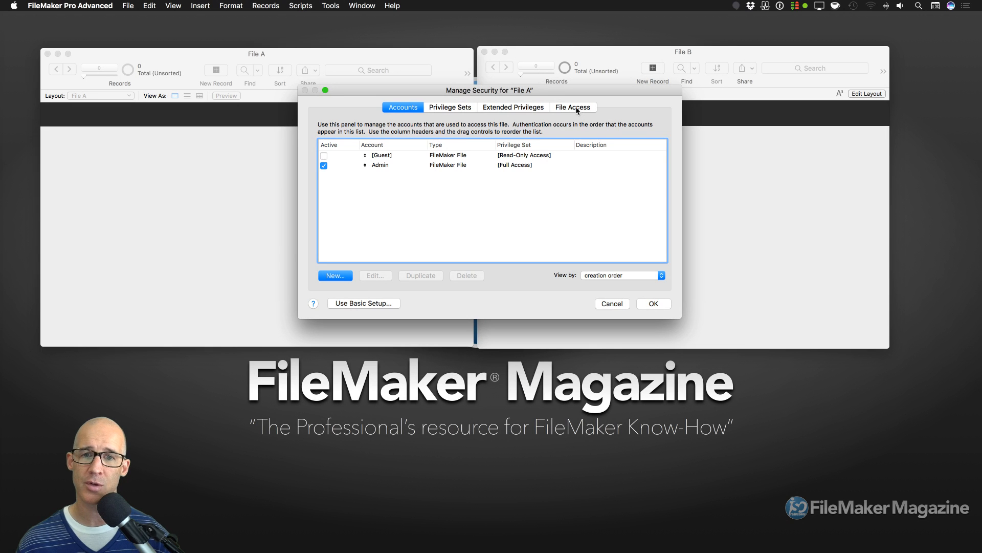
click(577, 109)
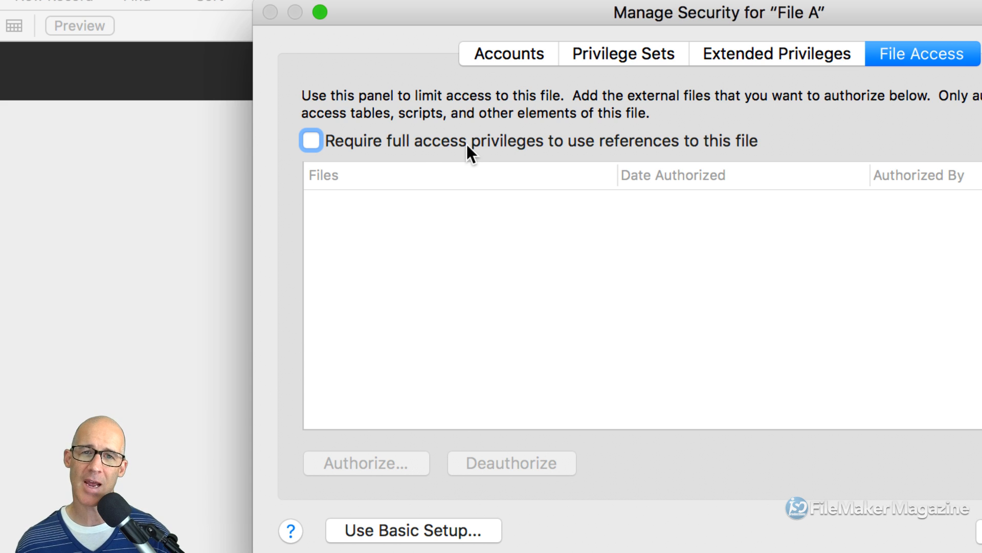
Try requiring full access privileges to use references to File A, and discard the security changes
click(311, 140)
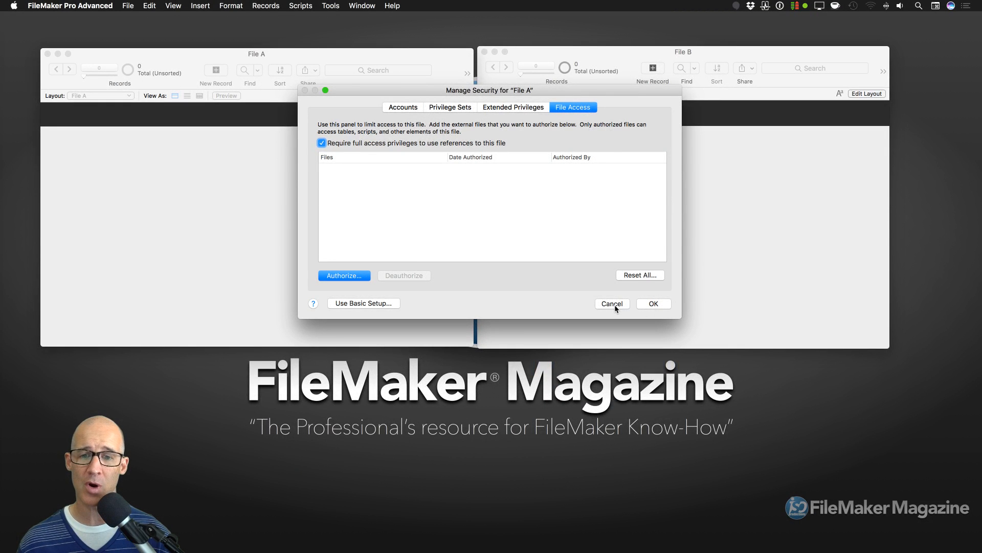
click(616, 306)
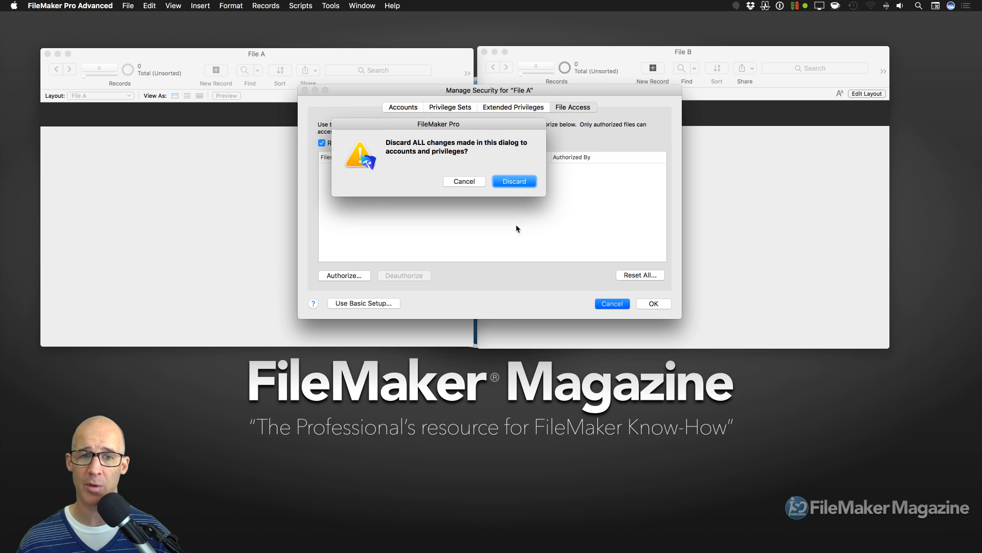
click(509, 183)
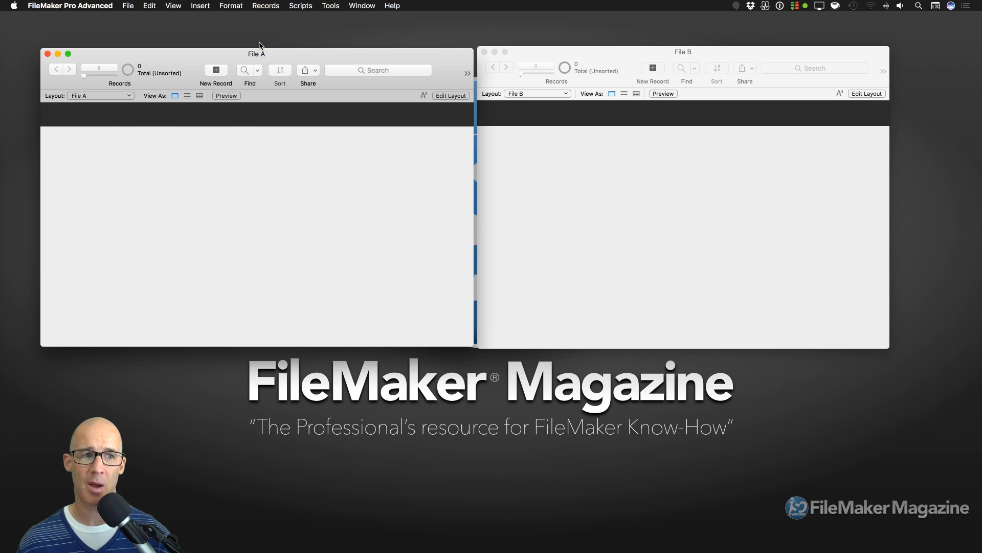
Open File A's external data sources, enlarge the dialog and look over the available list sorting orders
click(126, 6)
mouse_move(185, 98)
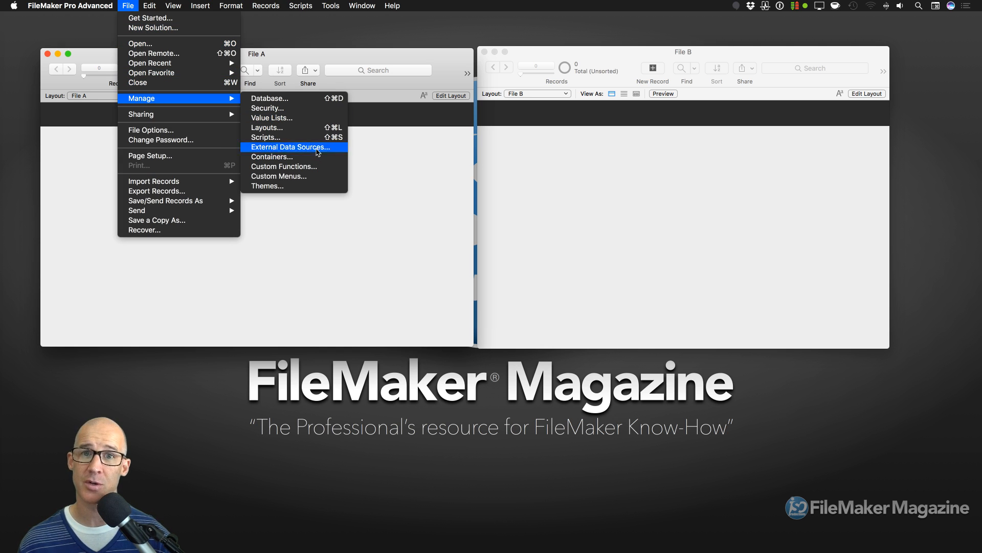
click(317, 150)
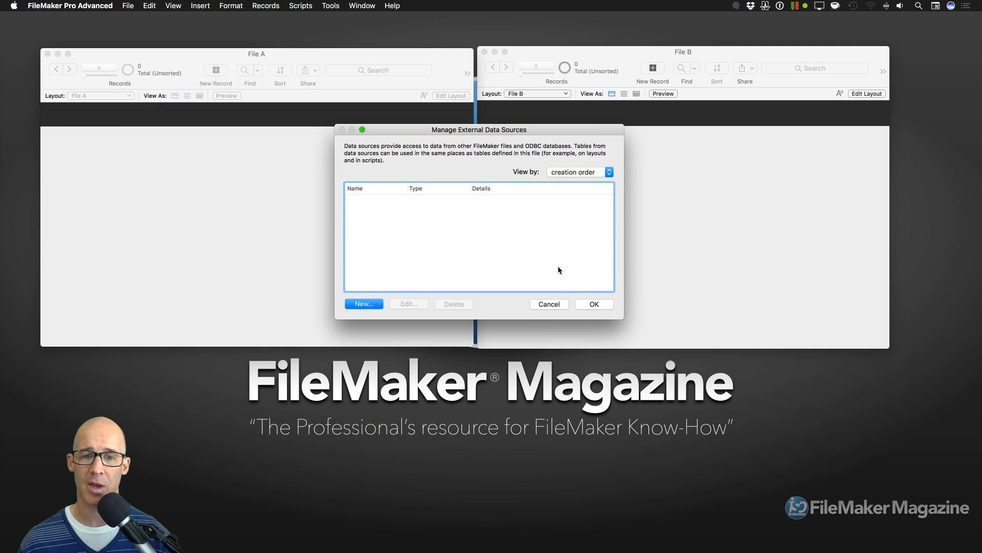
drag(623, 318, 617, 398)
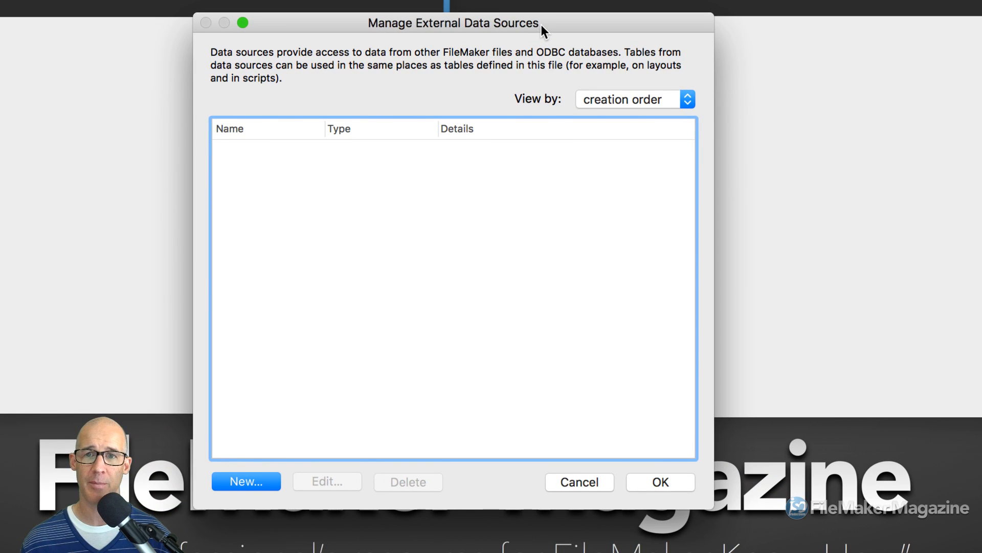
drag(541, 24, 578, 23)
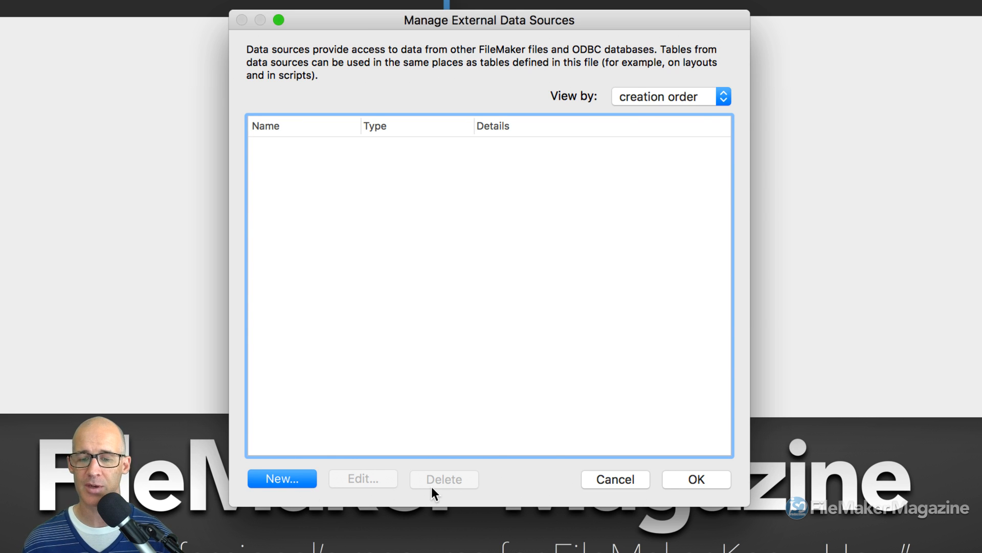
click(680, 97)
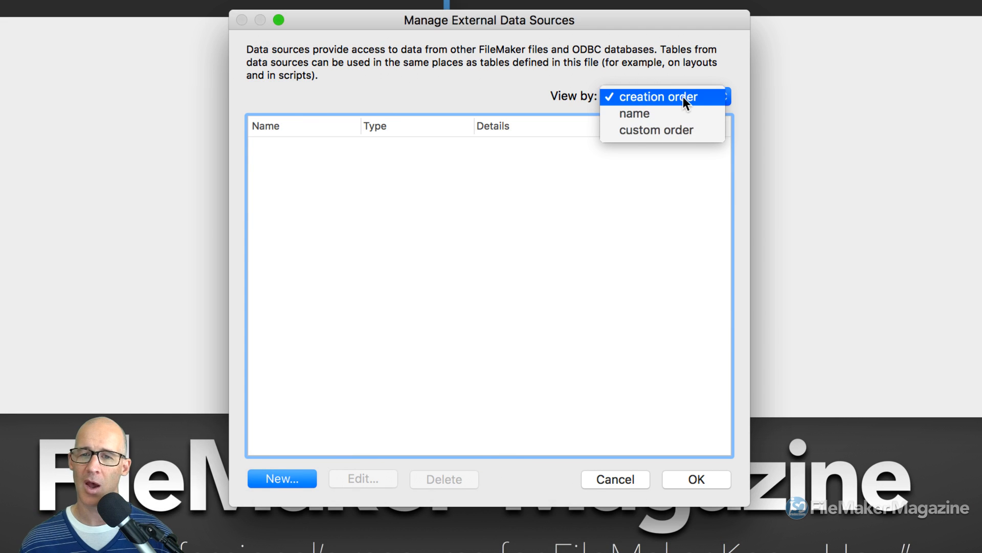
click(667, 145)
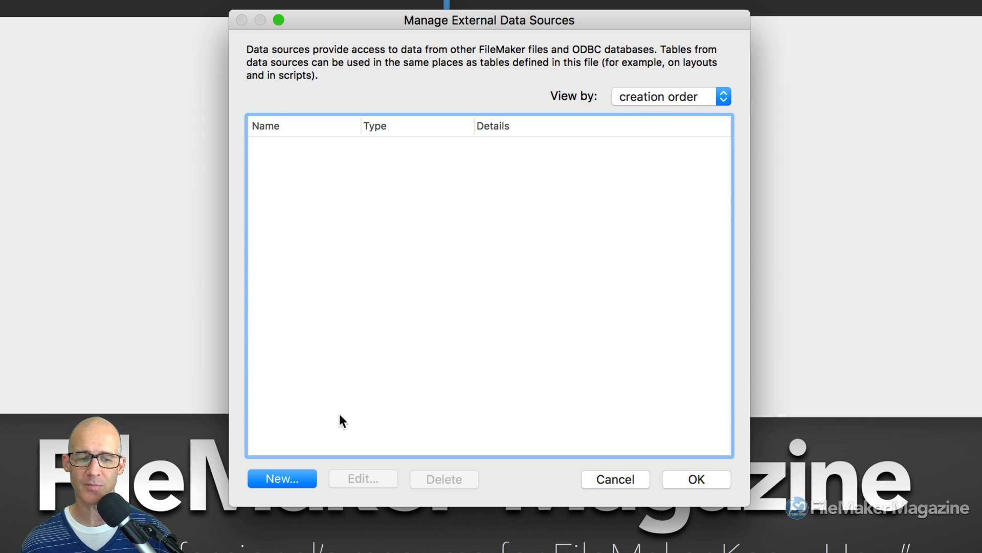
Start a new external data source of type FileMaker and name it File B
click(299, 478)
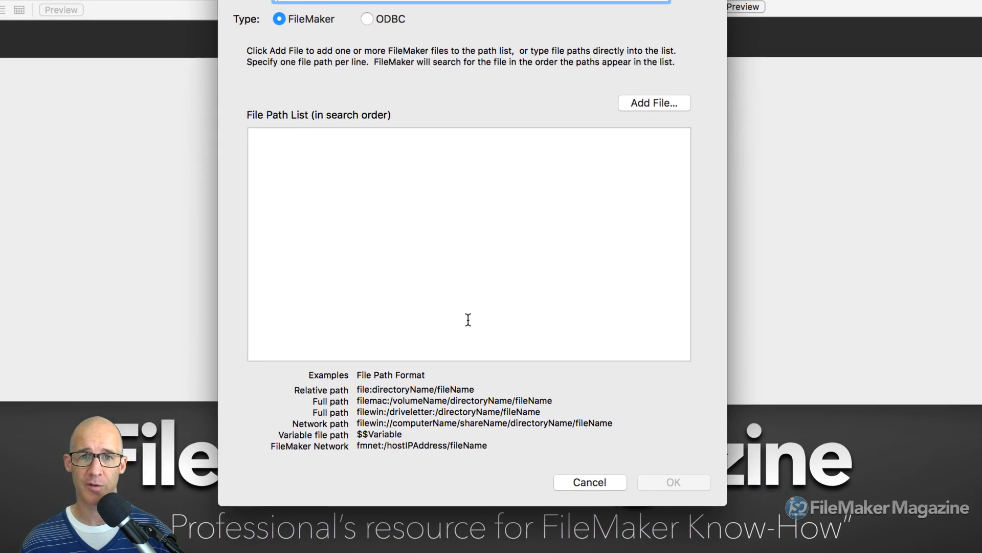
drag(549, 7, 585, 14)
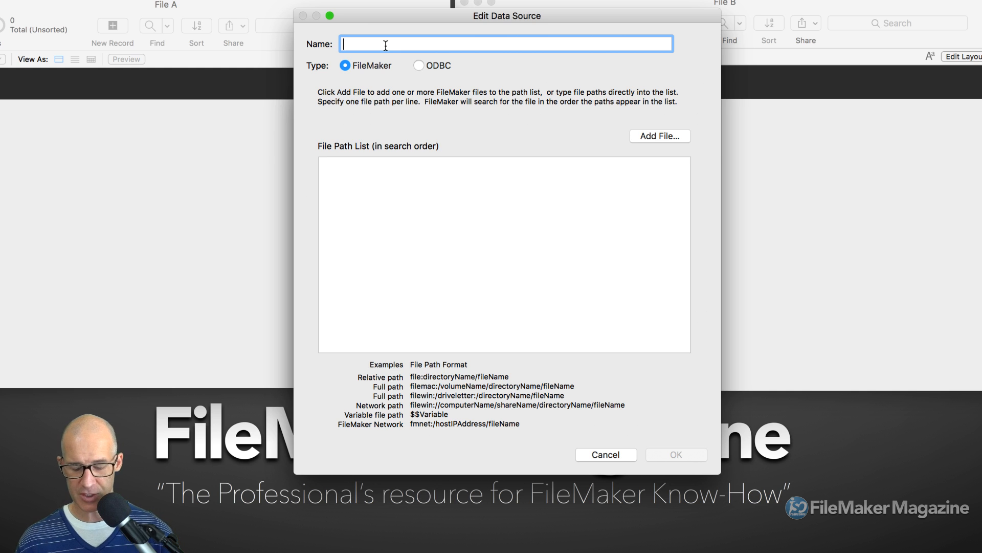
text(File B)
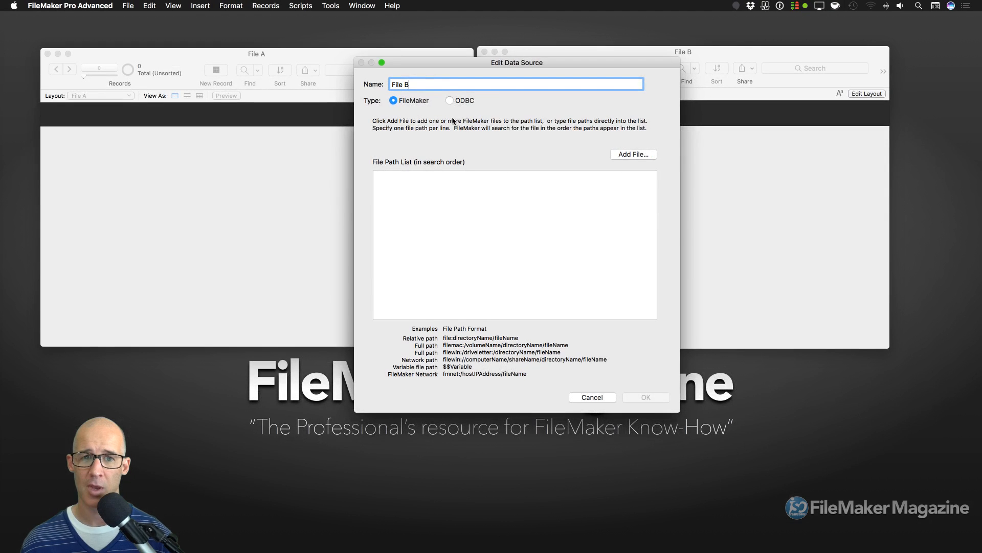
drag(498, 62, 482, 35)
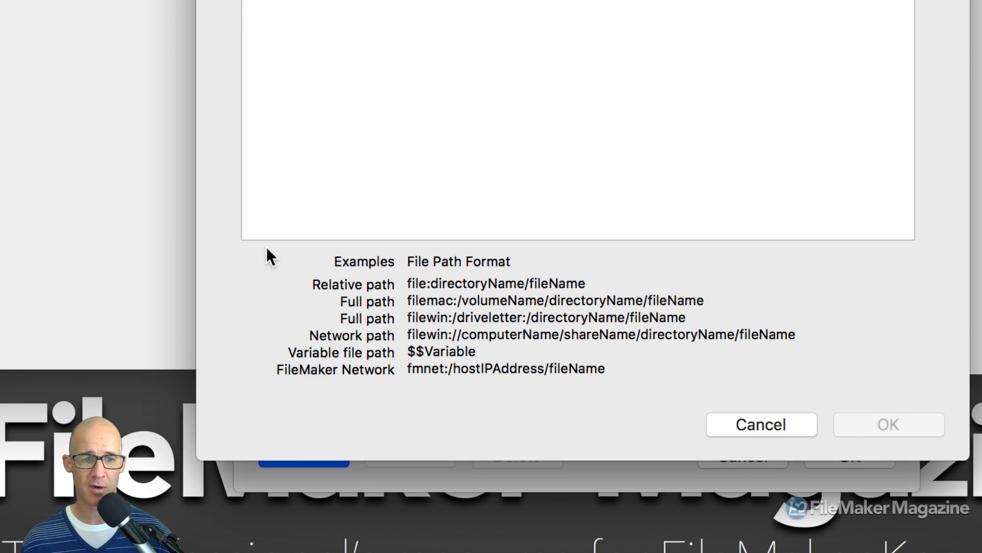
Examine the file path format examples, from the relative path prefix to the FileMaker Network prefix
key(super+Tab)
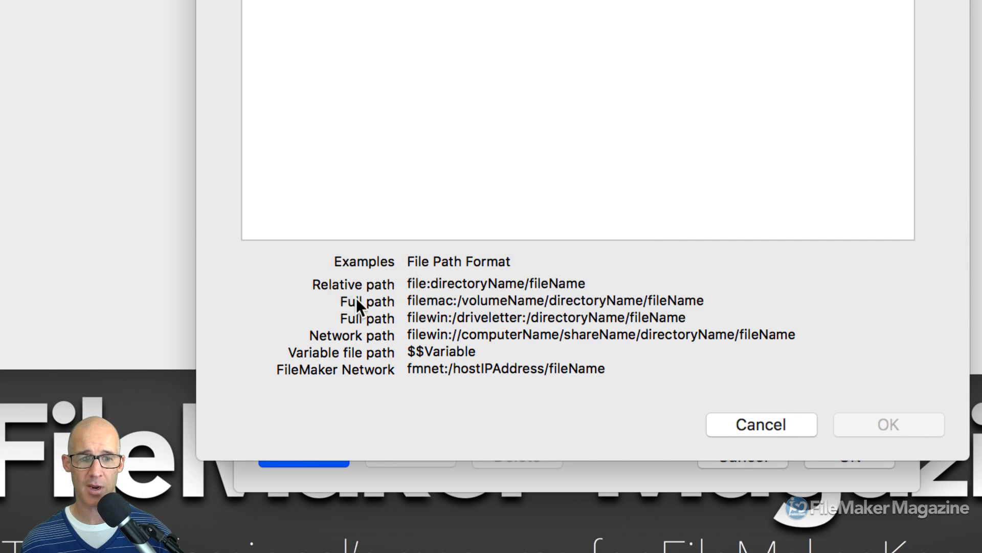
drag(242, 244, 830, 387)
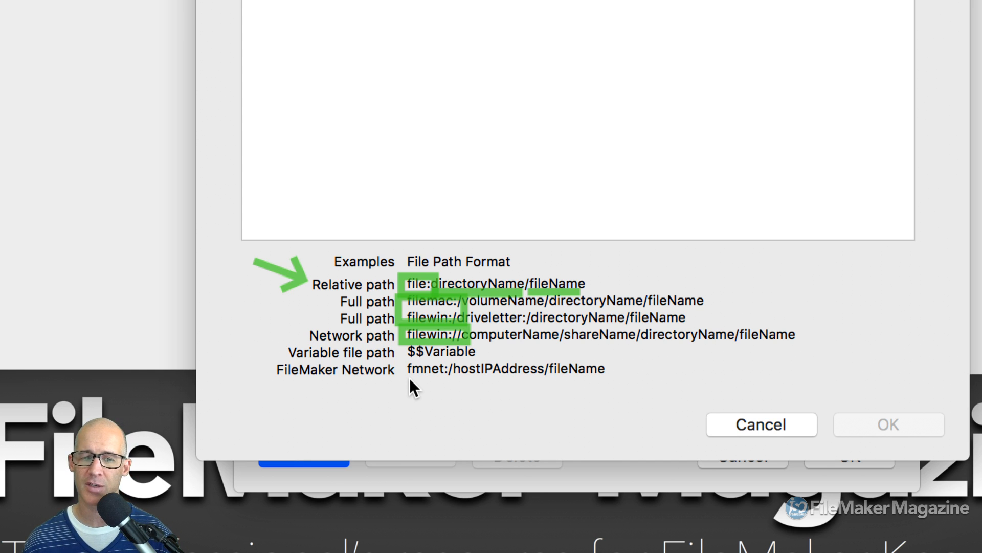
drag(403, 377, 455, 359)
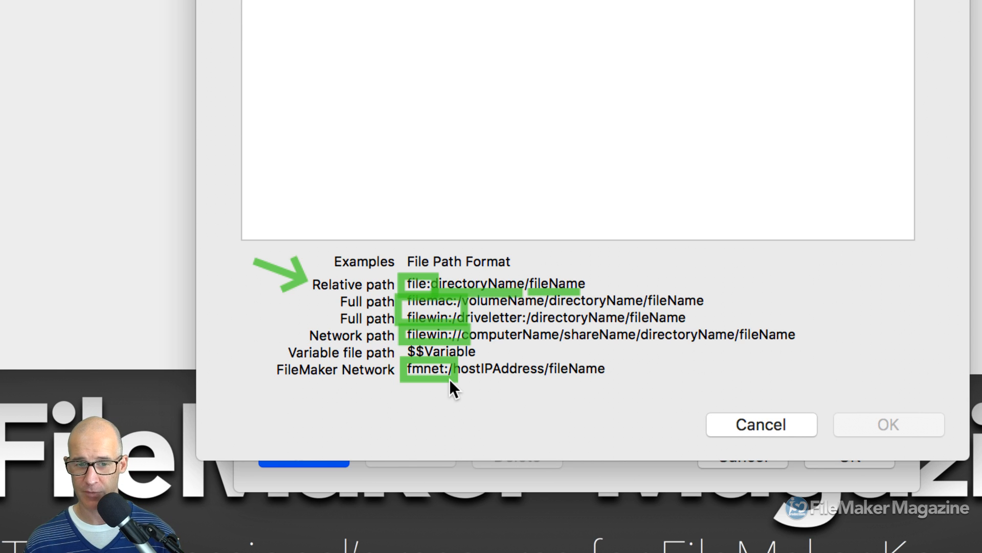
Compare the path format examples for same-folder, full path, FileMaker Network and variable references to a file
key(Escape)
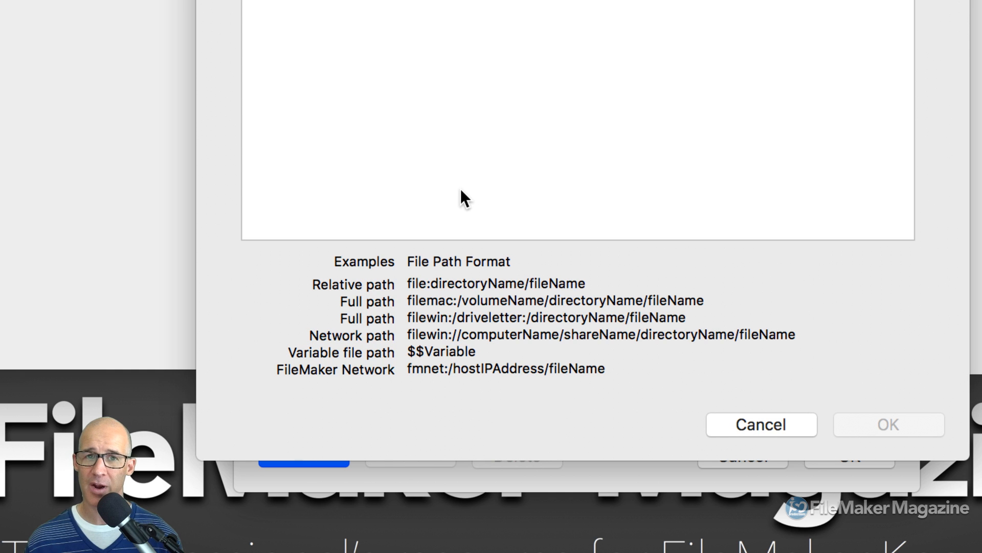
drag(379, 38, 455, 155)
drag(492, 67, 560, 158)
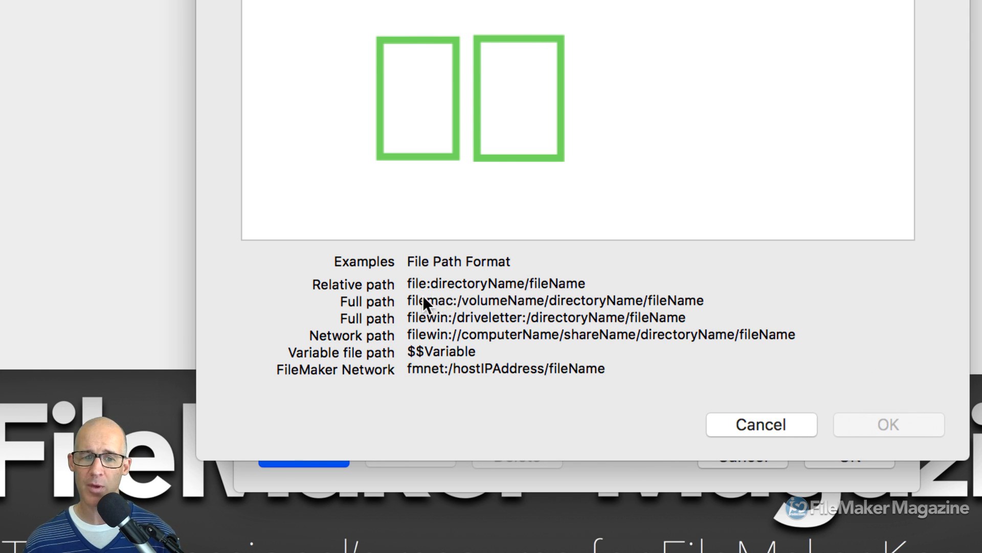
drag(406, 291, 576, 290)
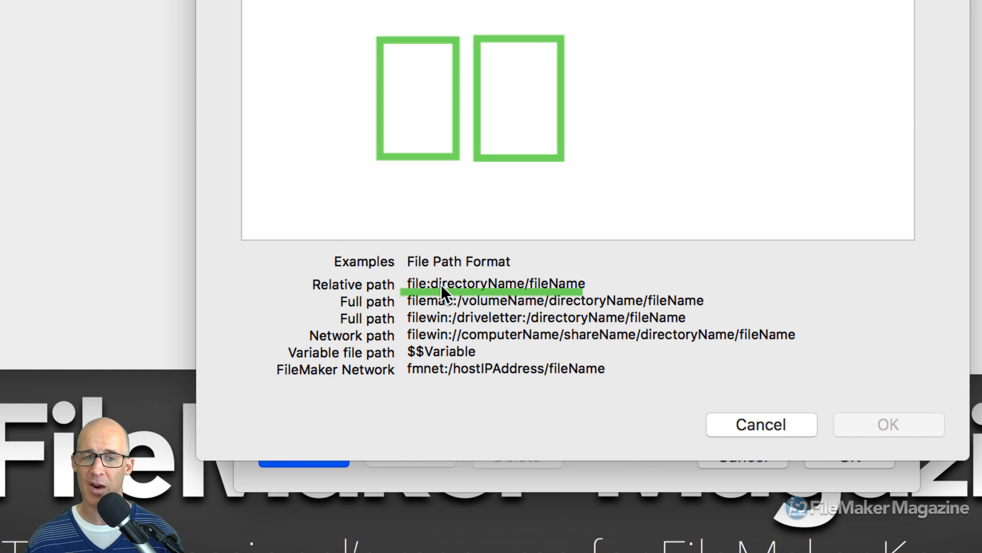
drag(432, 284, 518, 289)
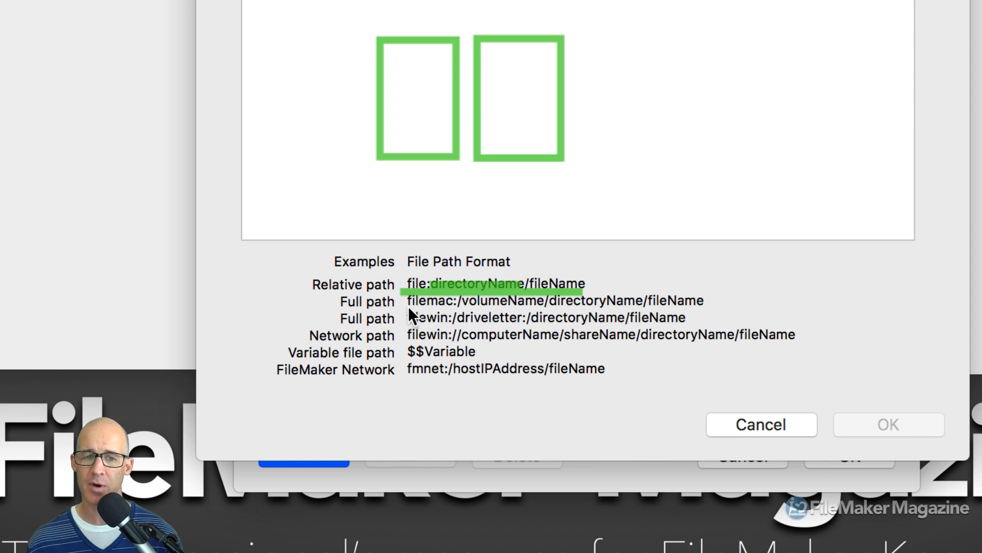
drag(408, 305, 699, 312)
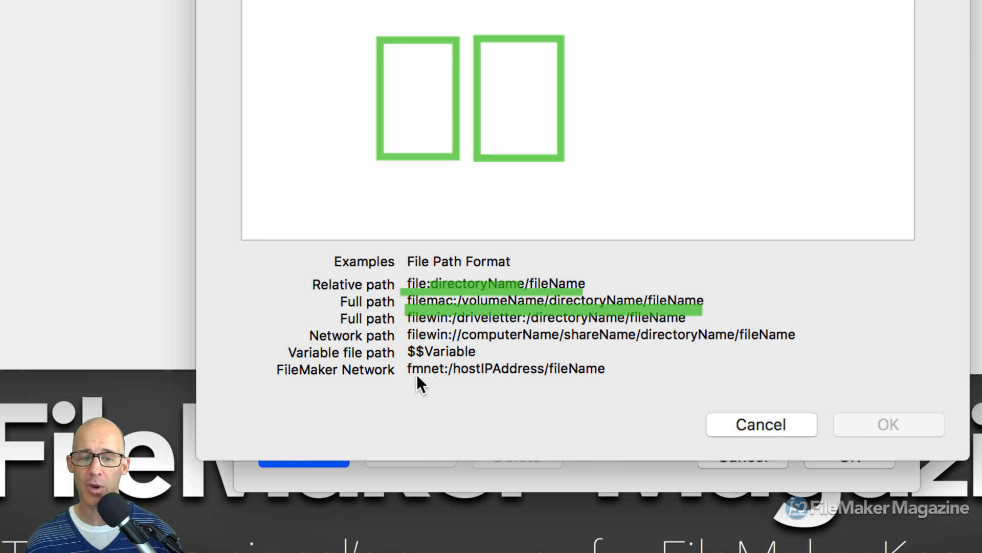
drag(405, 378, 603, 376)
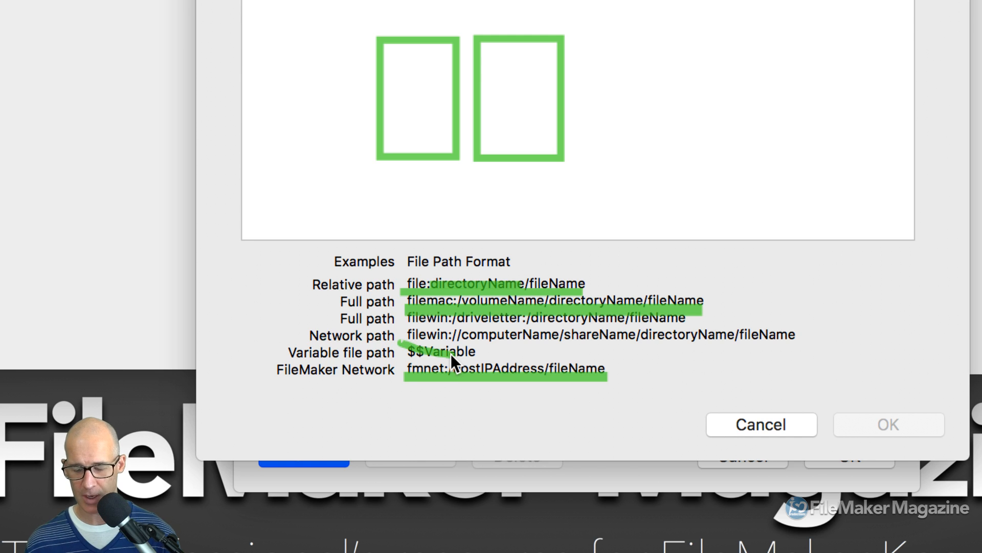
key(super+z)
mouse_move(455, 338)
mouse_down()
mouse_move(413, 361)
mouse_move(489, 353)
mouse_move(484, 345)
mouse_up()
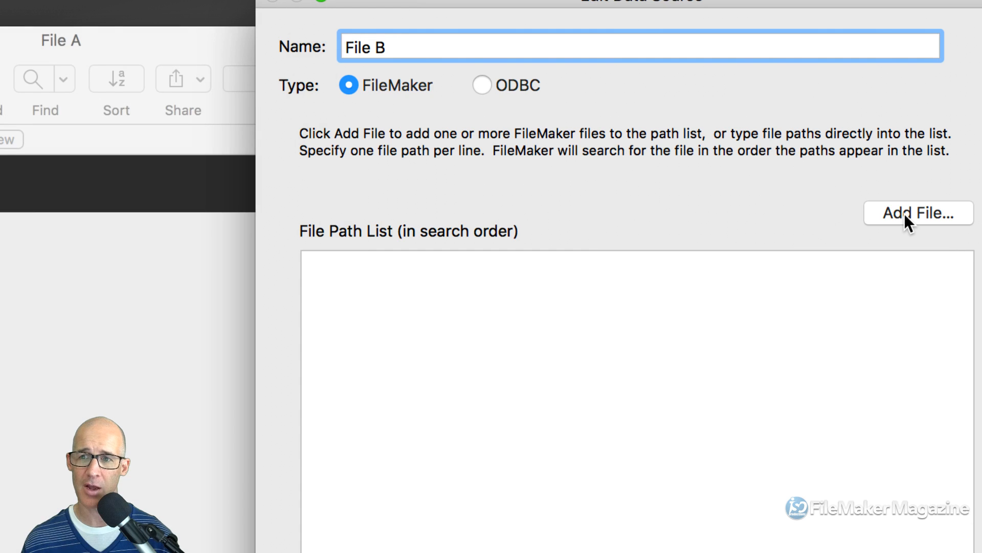
Add File B.fmp12 from the Desktop to the data source's file path list and save File A's external data sources
click(904, 213)
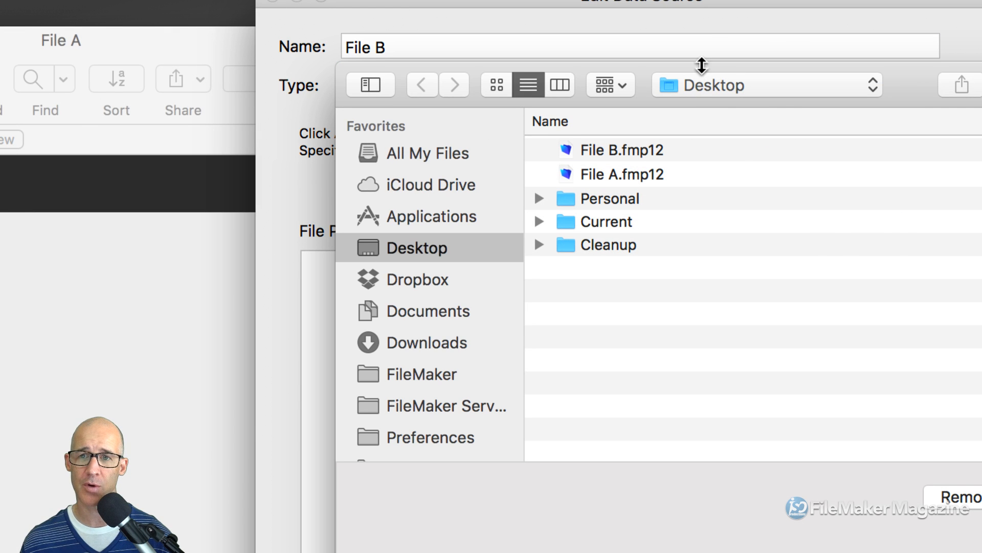
drag(679, 67, 567, 65)
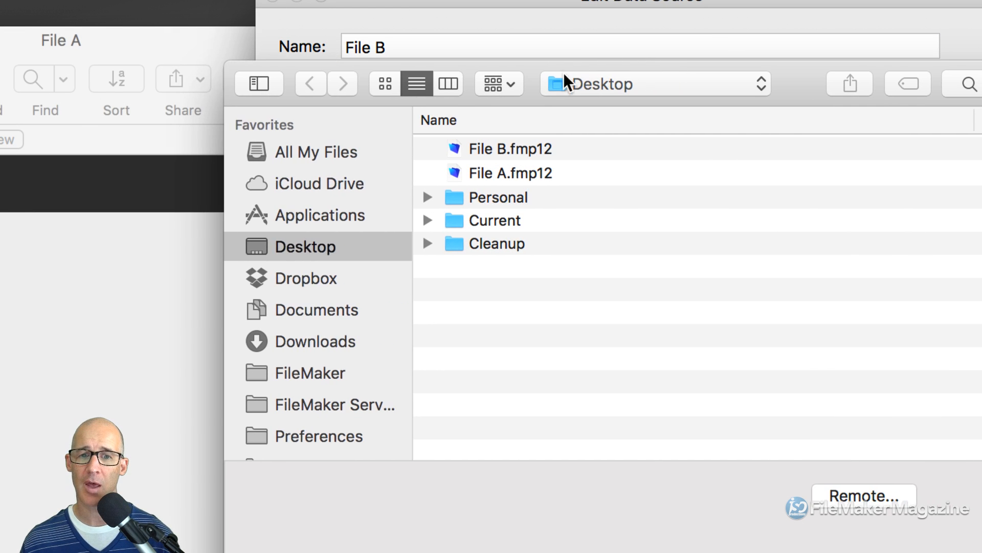
click(508, 144)
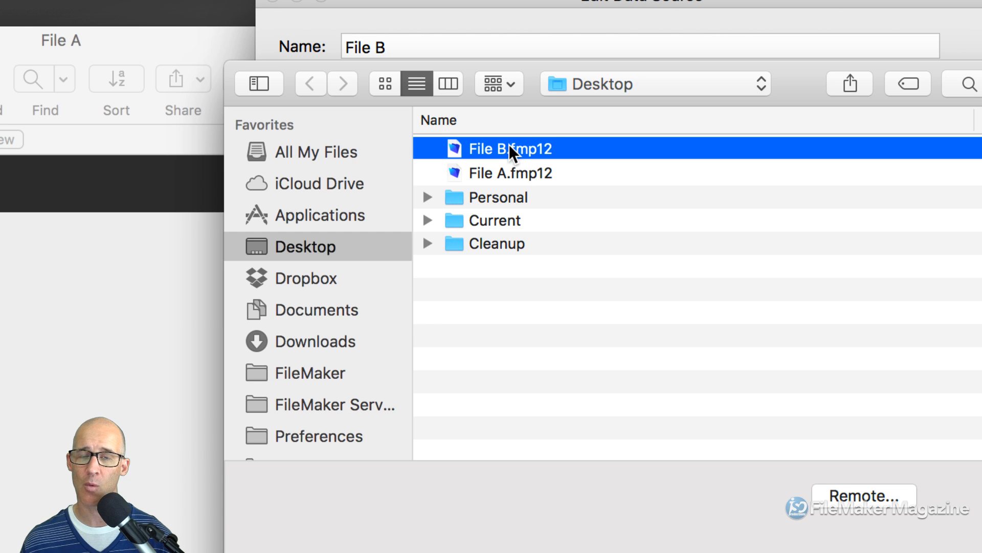
double_click(524, 148)
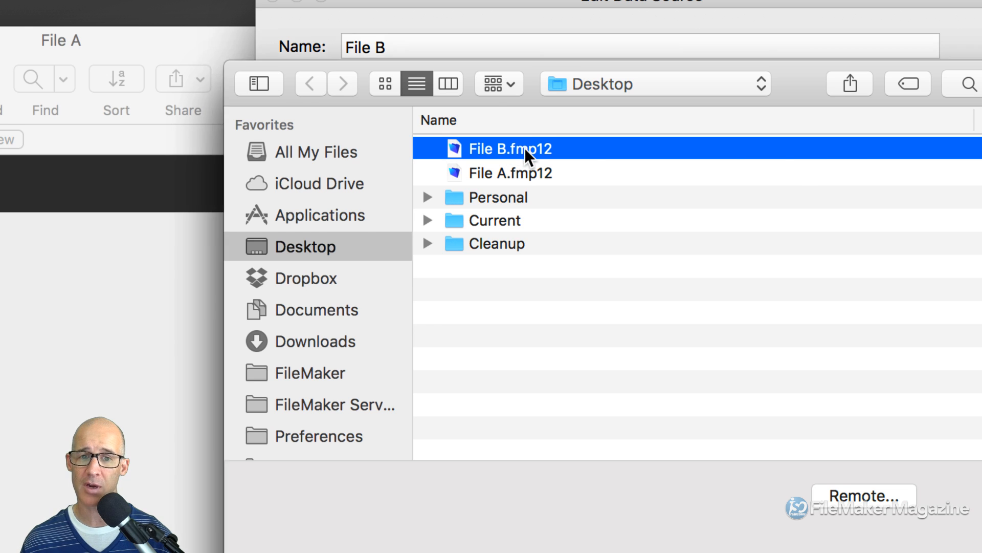
click(382, 283)
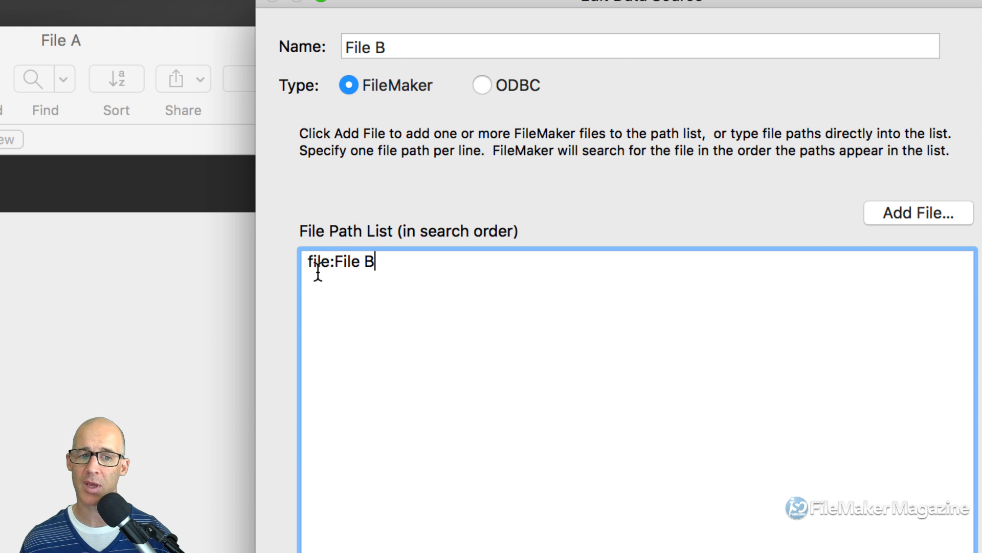
drag(335, 265, 382, 283)
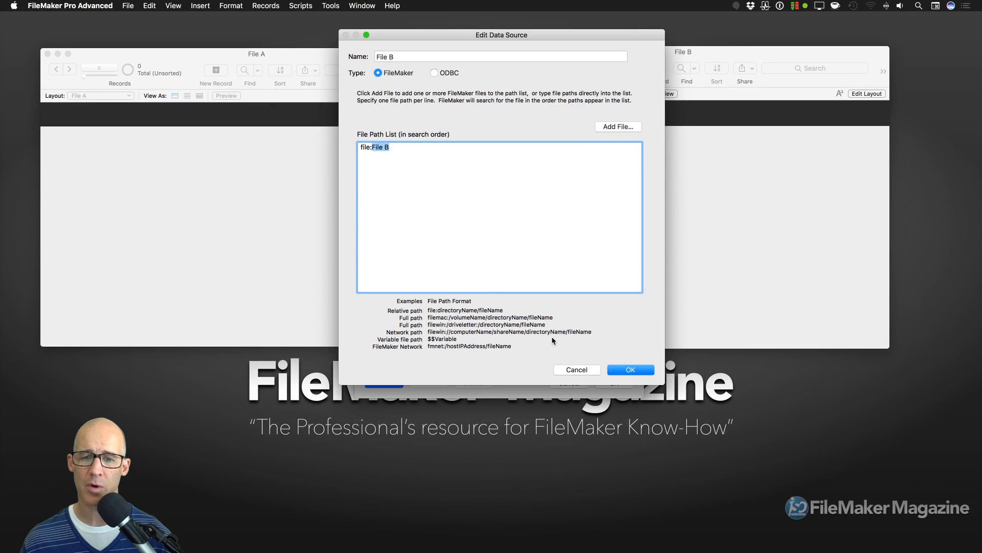
click(628, 370)
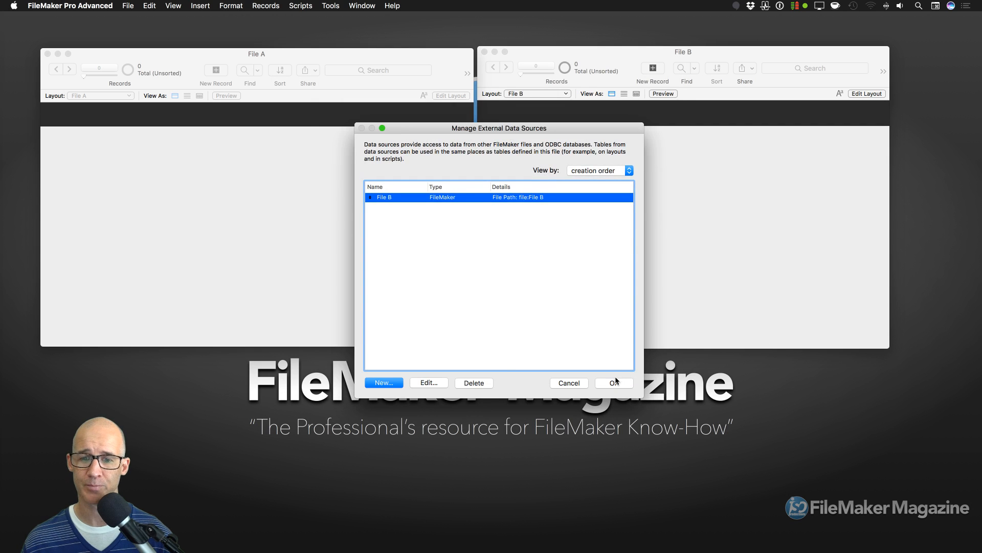
click(618, 382)
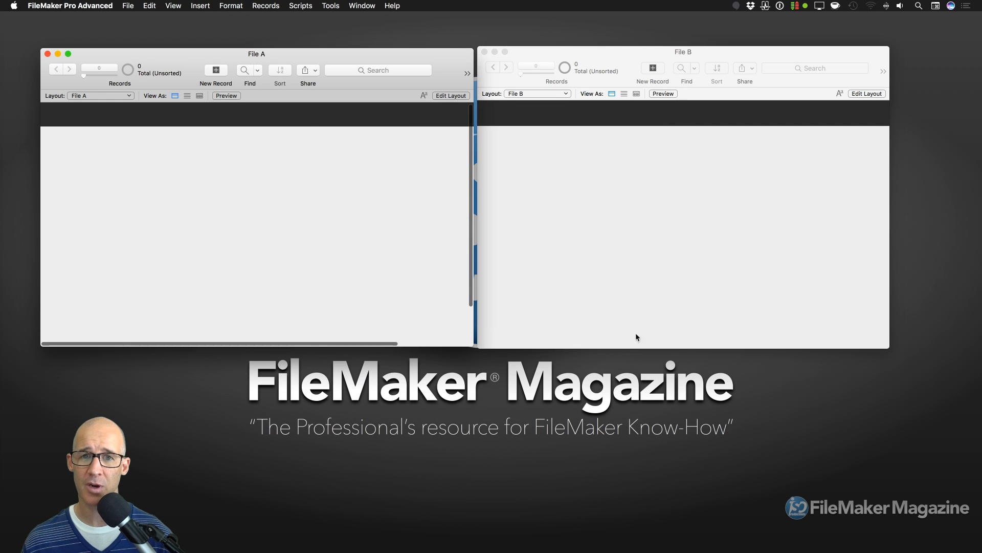
Close File B and check which windows are still open
click(605, 56)
key(super+w)
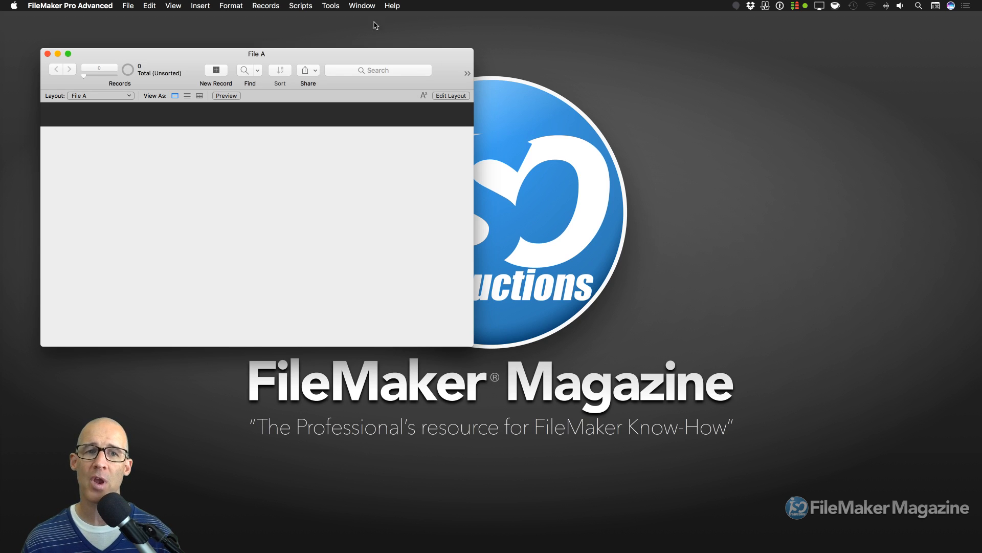
click(361, 6)
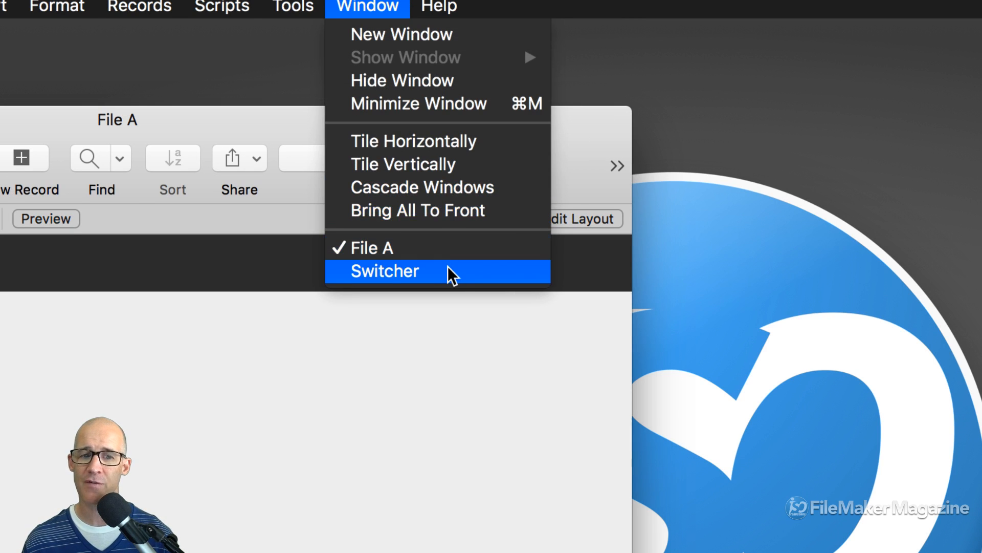
click(573, 122)
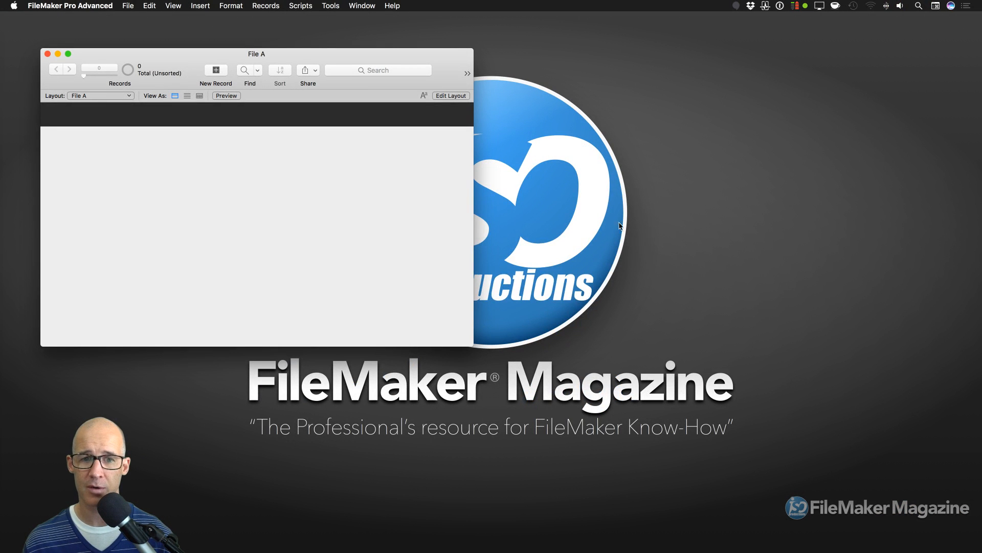
Switch to Finder, open a Desktop window and place File A.fmp12 and File B.fmp12 side by side
key(super+Tab)
click(379, 274)
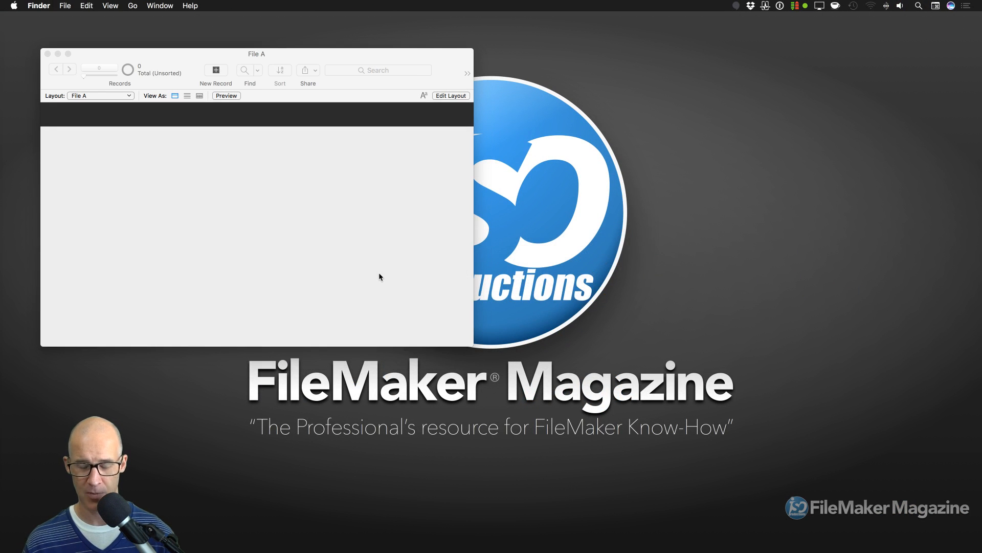
key(super+n)
drag(366, 167, 492, 179)
drag(311, 179, 448, 189)
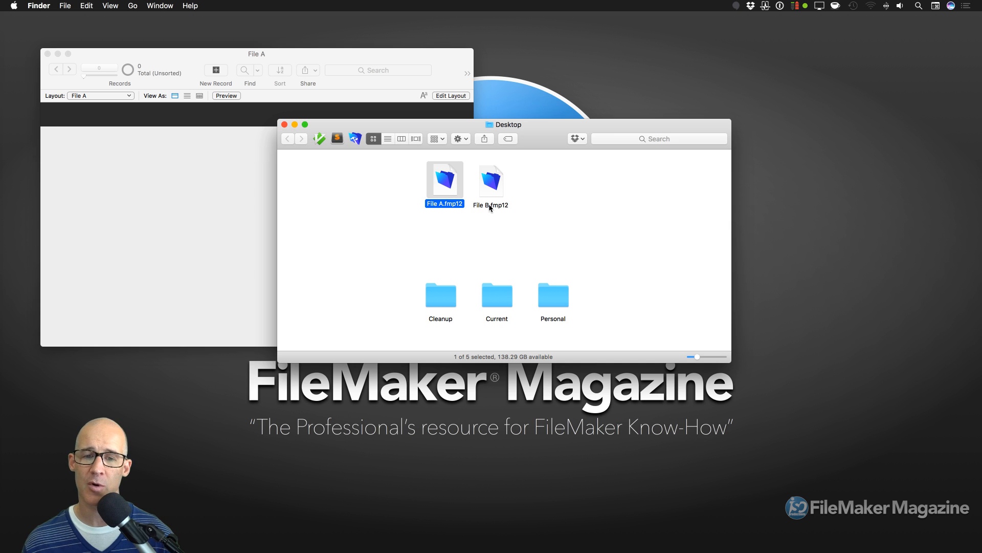
click(557, 210)
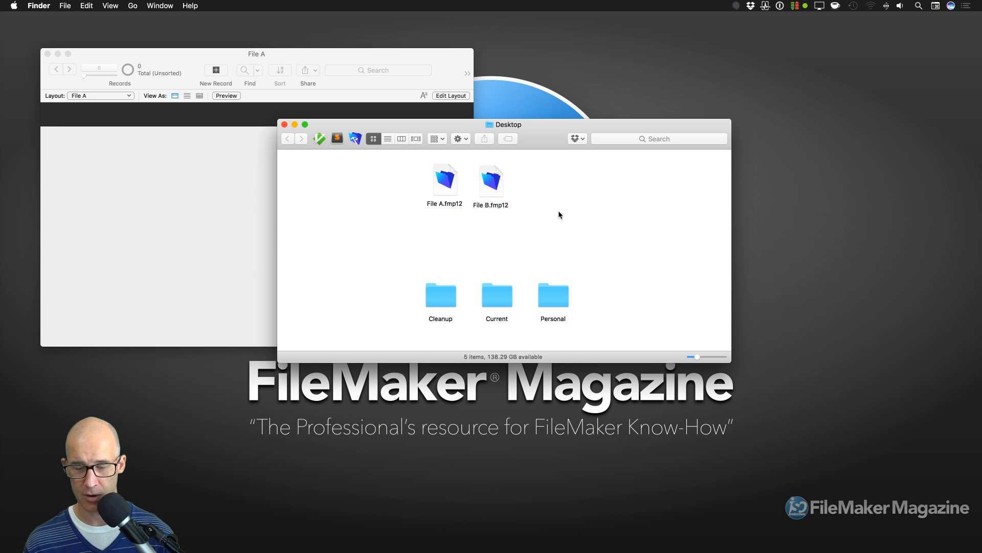
Create a folder named external on the Desktop and move File B.fmp12 into it
key(super+shift+n)
text(external)
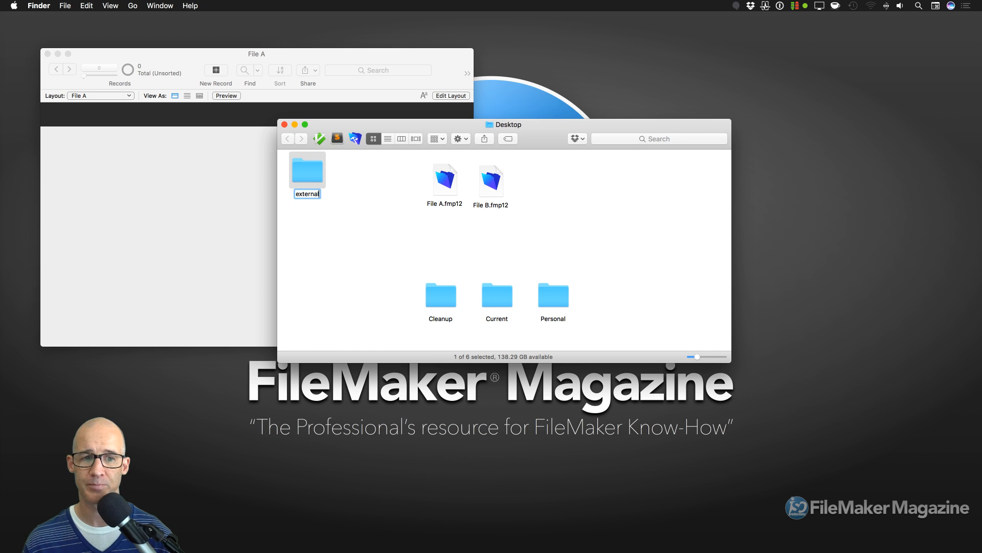
key(Return)
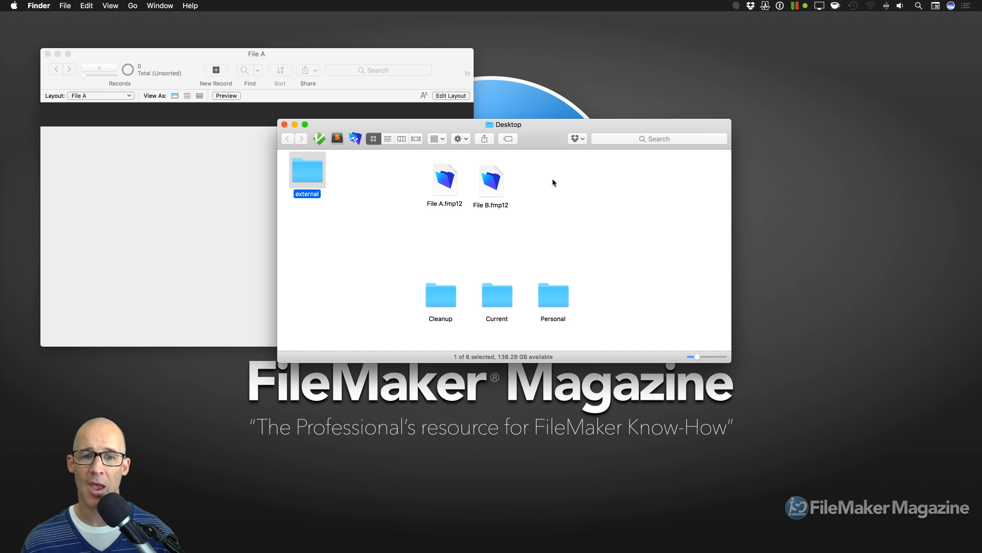
drag(490, 185, 517, 183)
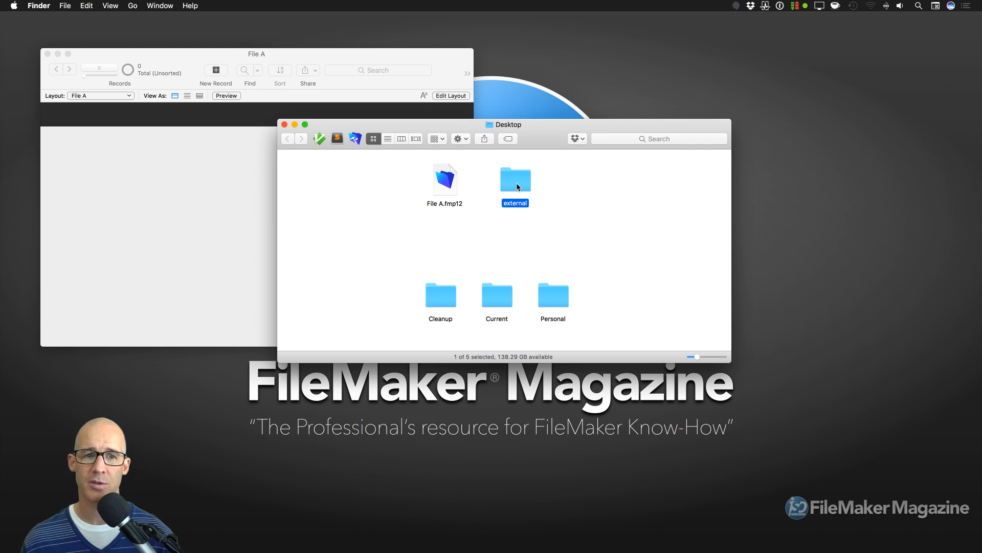
Switch back to File A in FileMaker, open its File B external data source for editing and inspect the existing file path
click(419, 56)
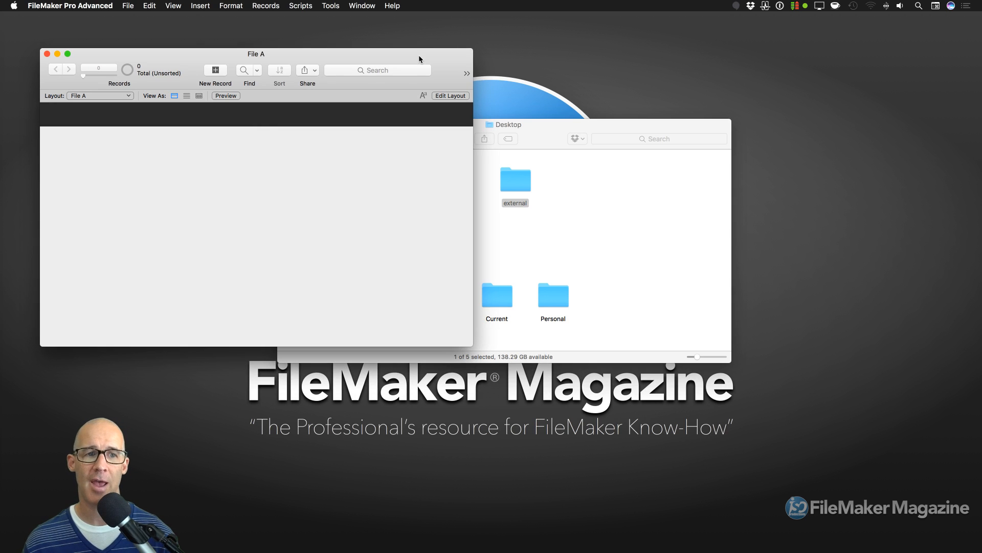
click(128, 5)
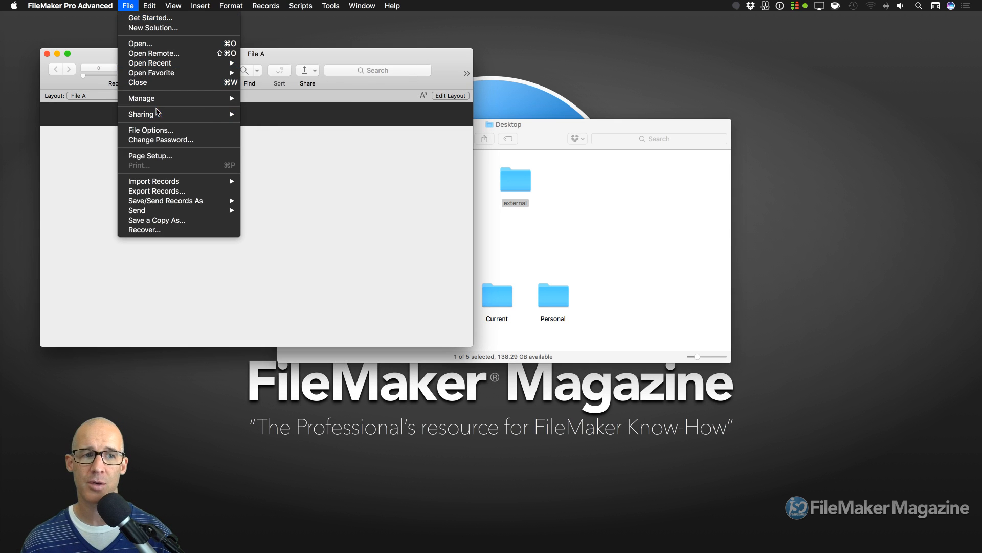
mouse_move(159, 101)
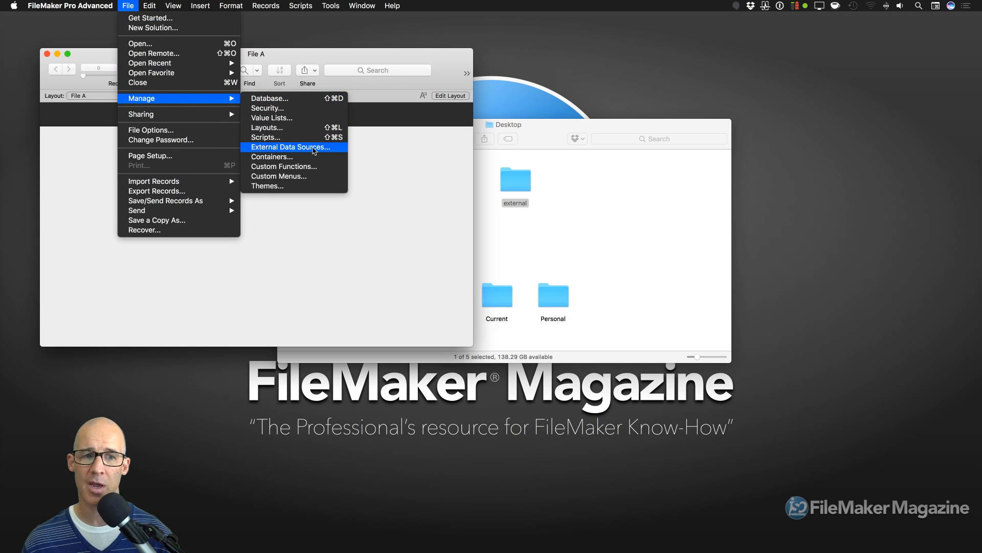
click(313, 147)
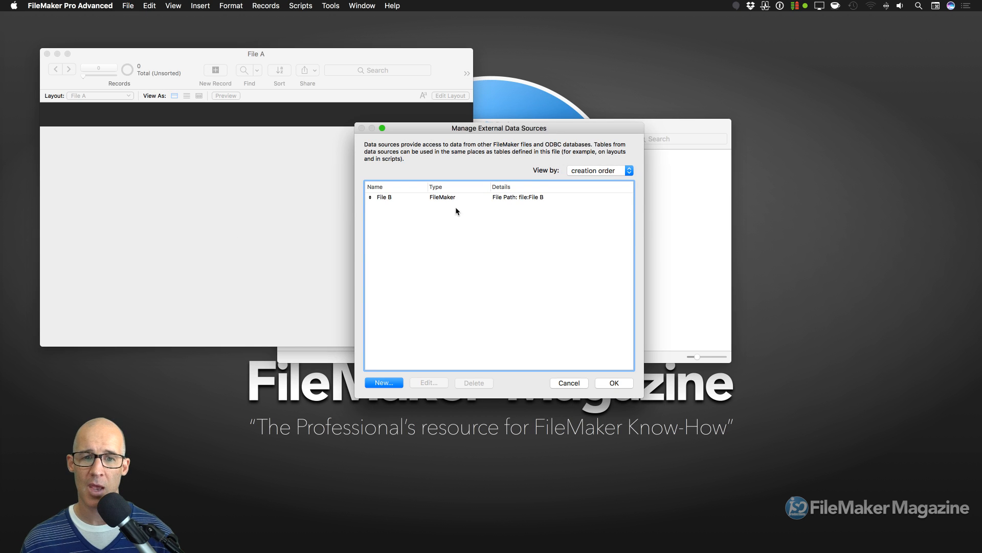
click(435, 199)
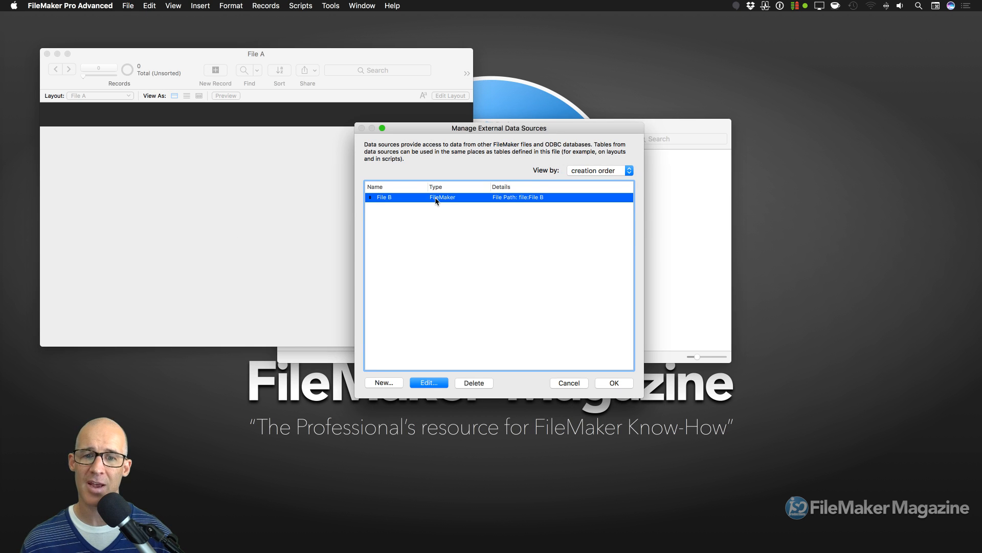
double_click(436, 200)
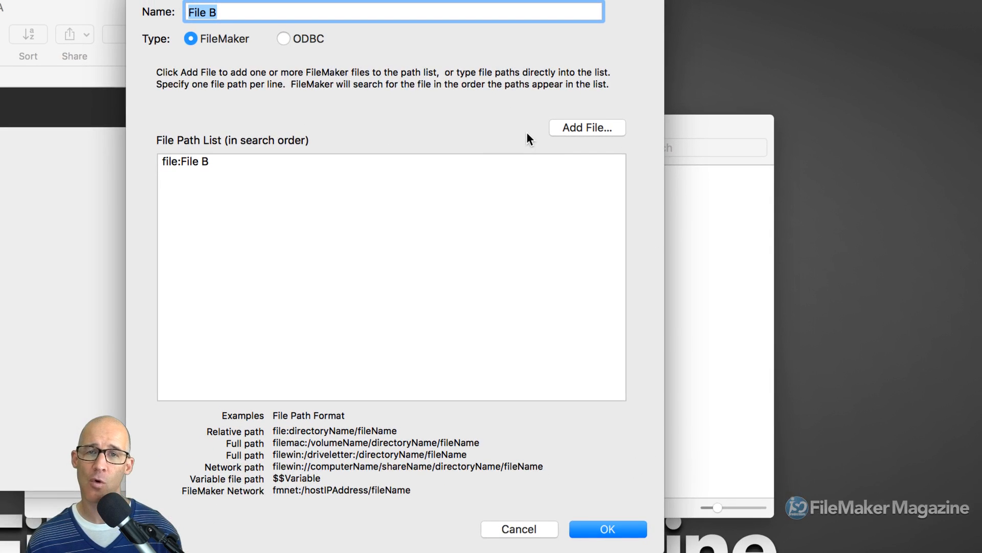
drag(161, 161, 212, 162)
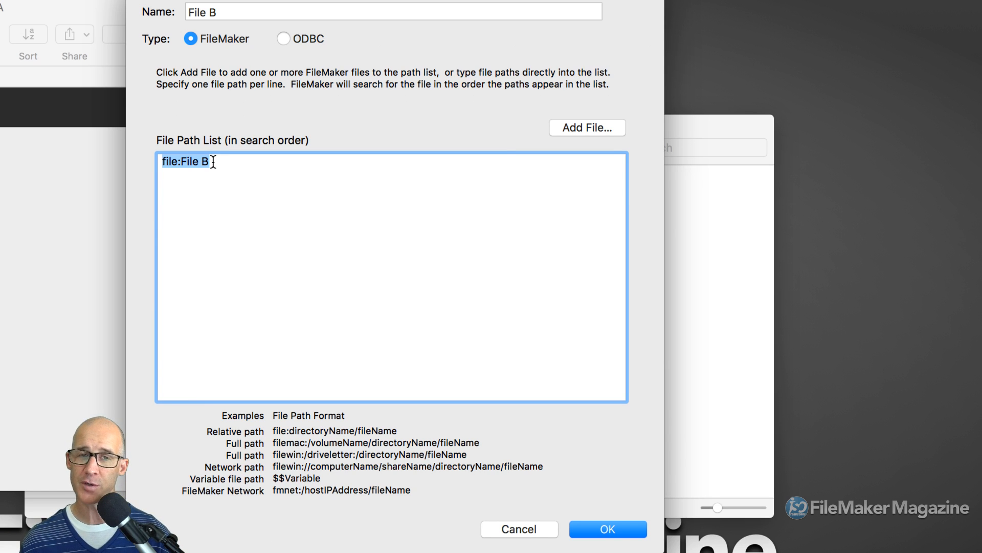
click(204, 162)
drag(181, 162, 210, 163)
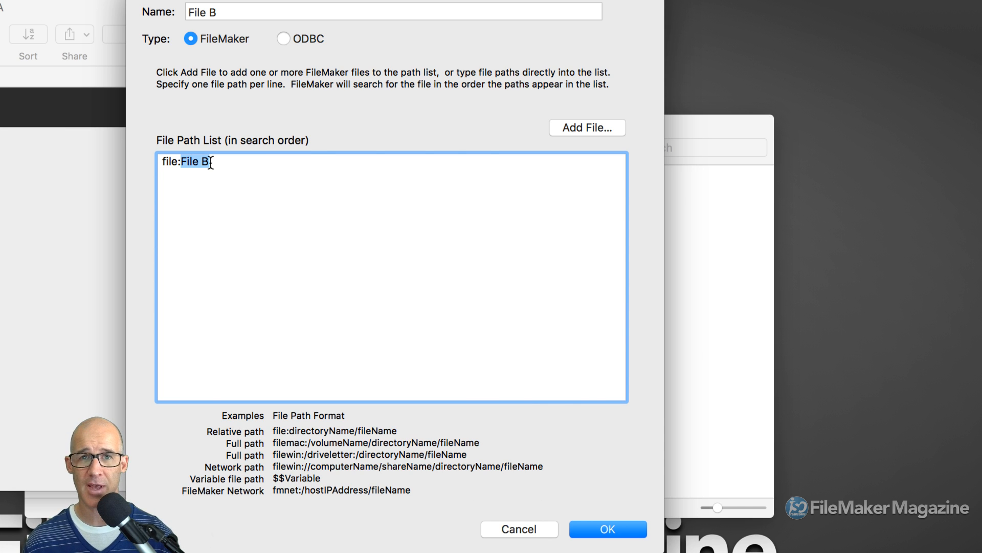
Add File B from the external folder to the file path list as file:external/File B
click(574, 126)
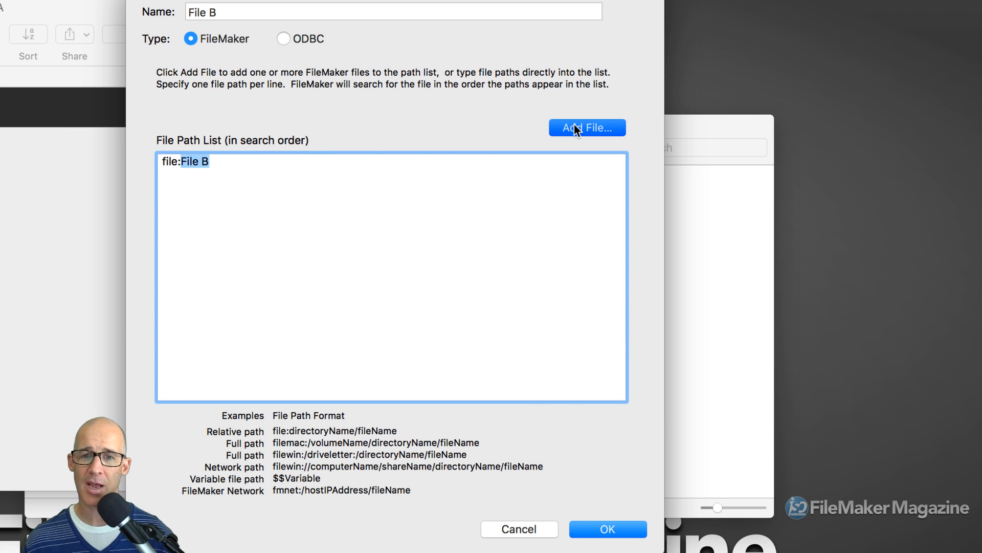
click(366, 85)
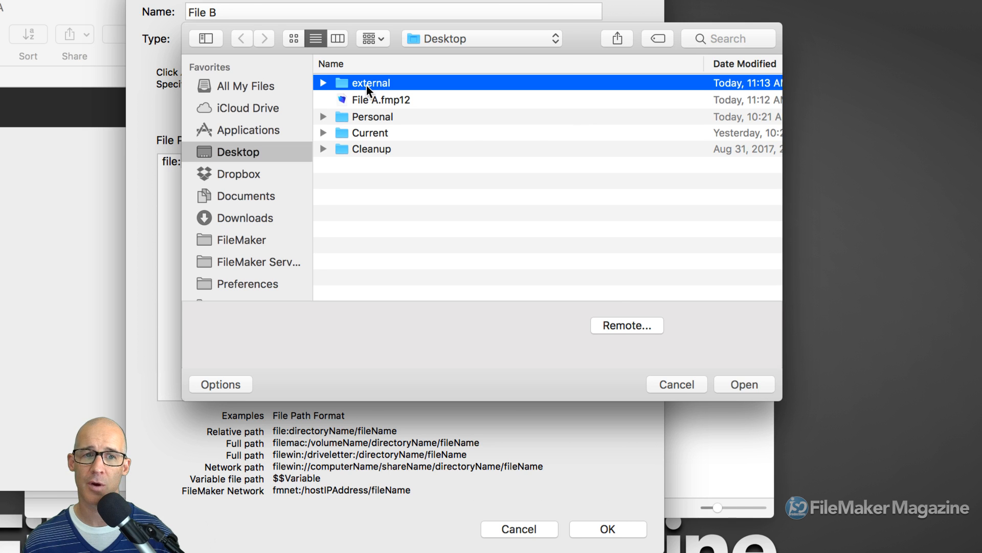
double_click(366, 85)
double_click(371, 87)
click(233, 196)
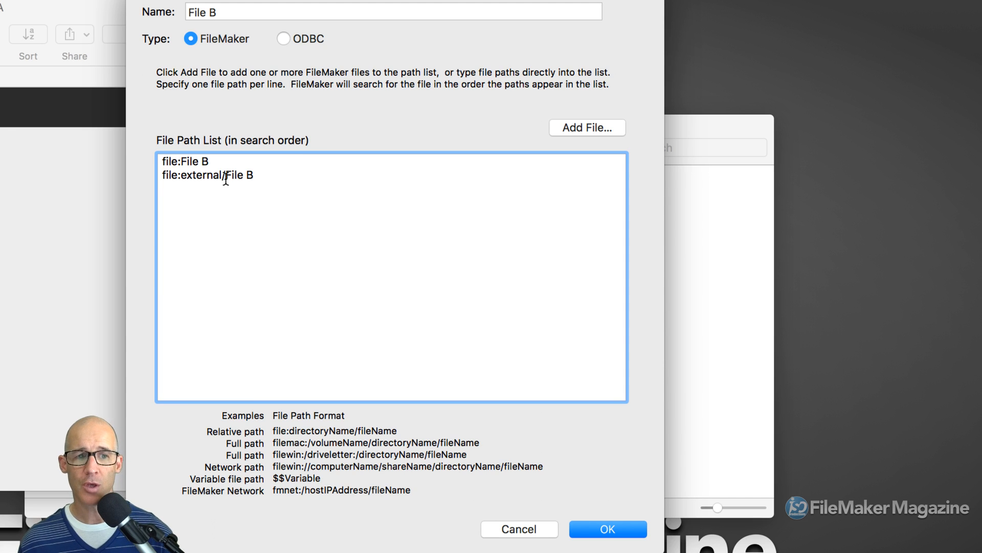
Add a third line to the file path list reading file:another_folder/in_another_folder/File B.fmp12
key(Return)
text(file:)
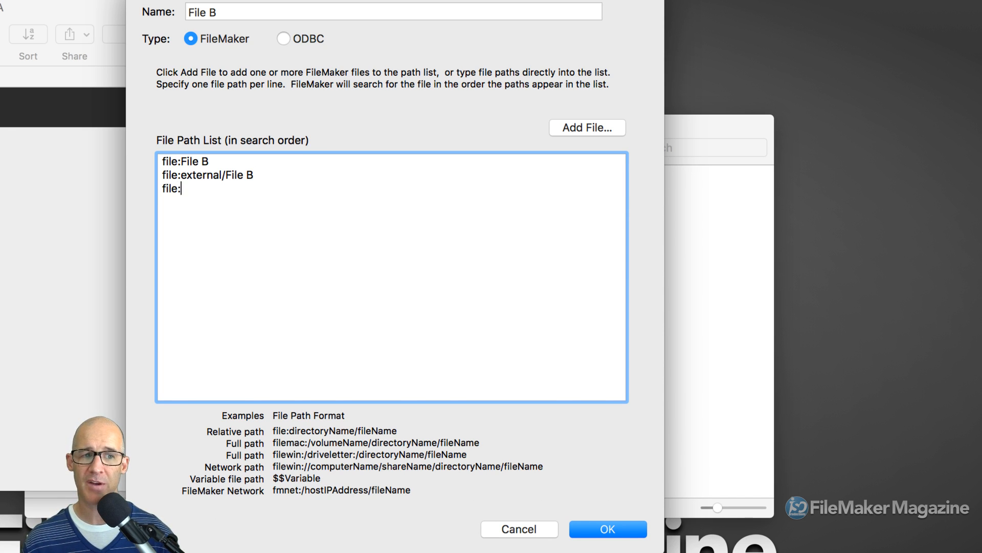
text(another_folder/in_another_folder/File B)
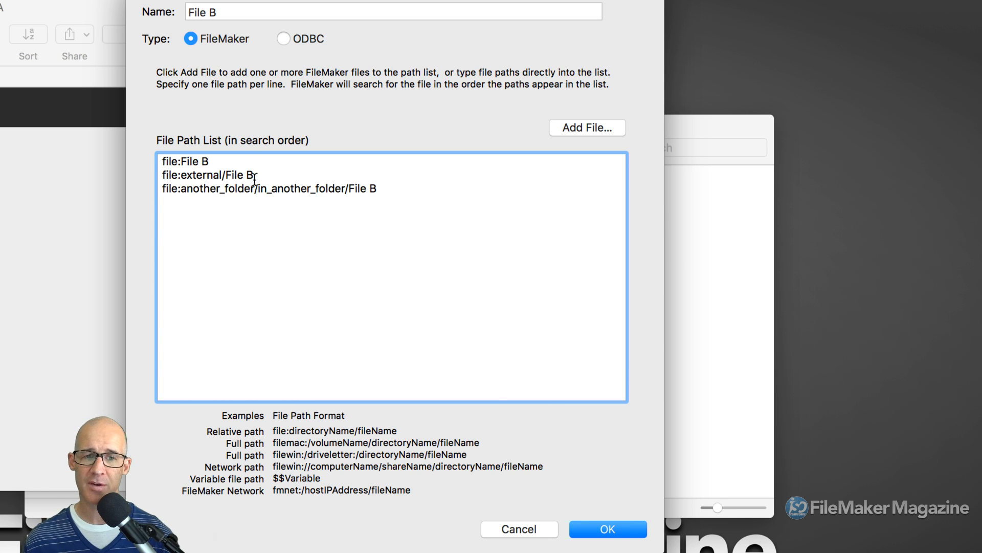
text(.f)
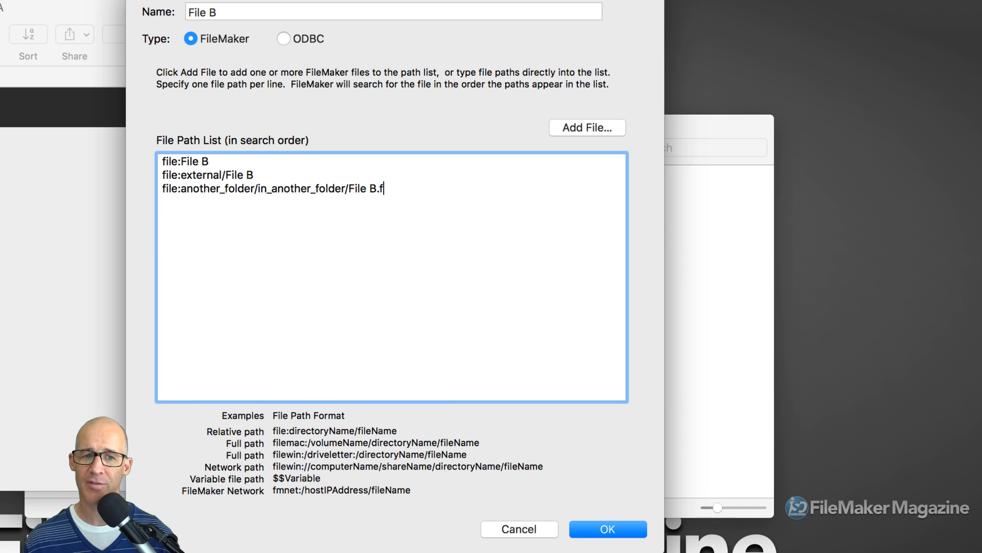
text(mp12)
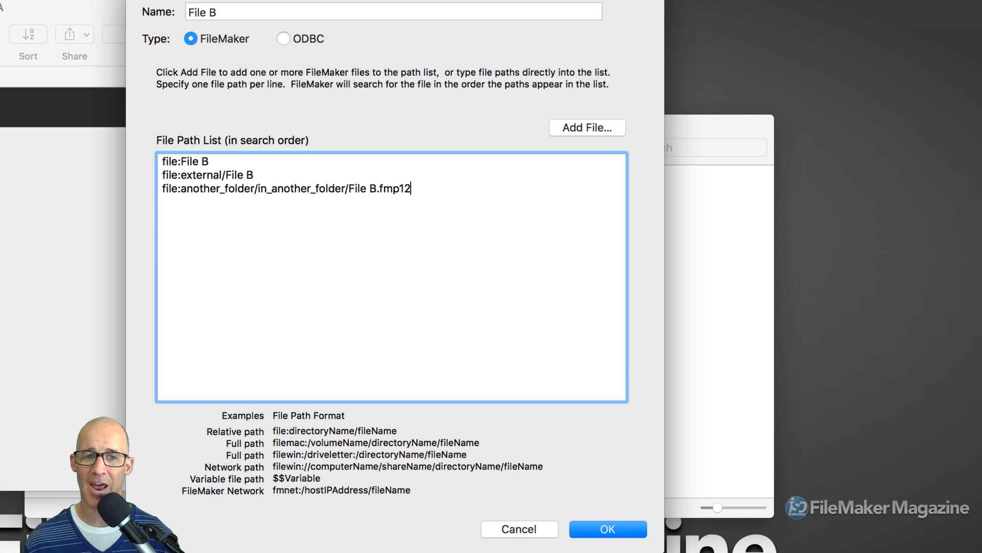
Remove the .fmp12 extension from the another_folder path
key(BackSpace)
key(BackSpace)
key(BackSpace)
key(BackSpace)
key(BackSpace)
key(BackSpace)
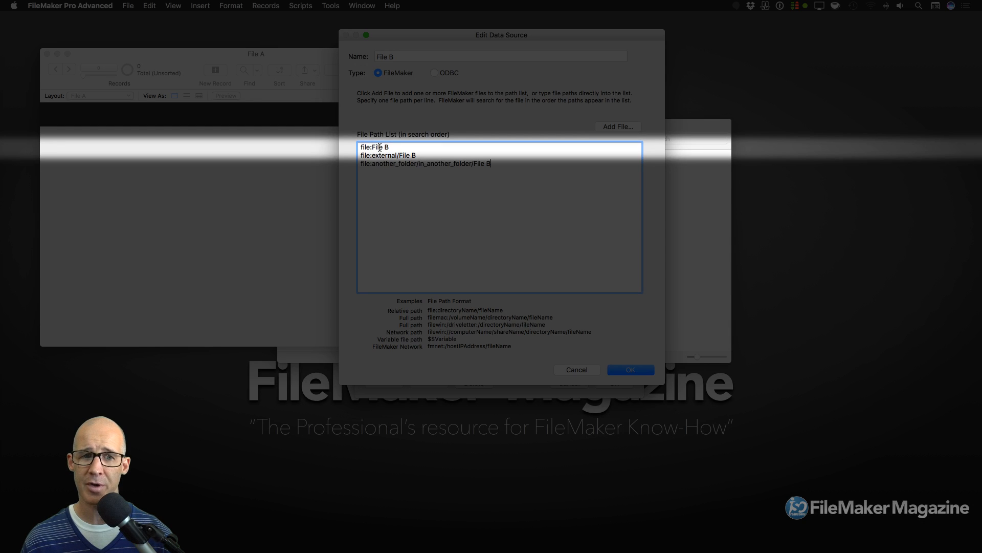
Compare the three relative paths: the same-folder file name, the external folder and another_folder
double_click(380, 148)
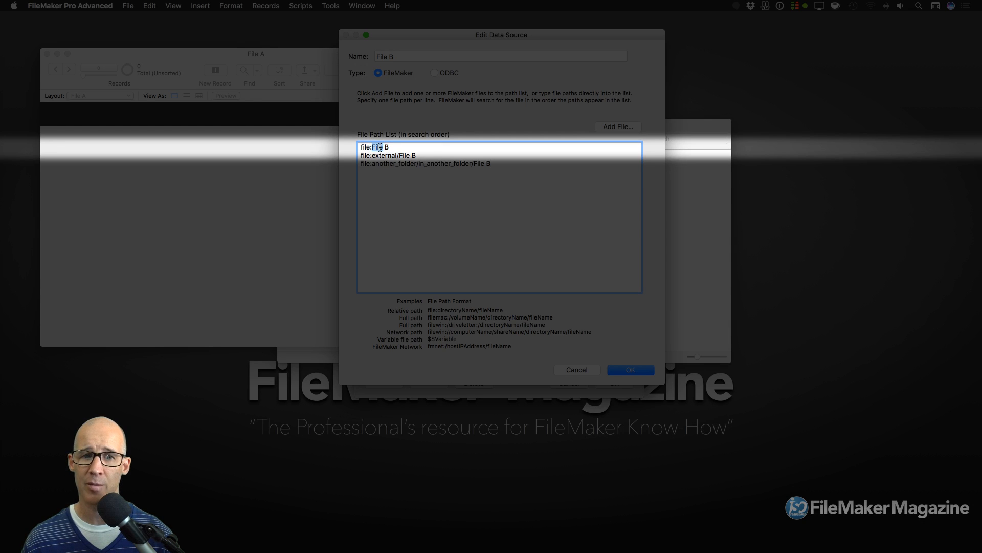
double_click(381, 156)
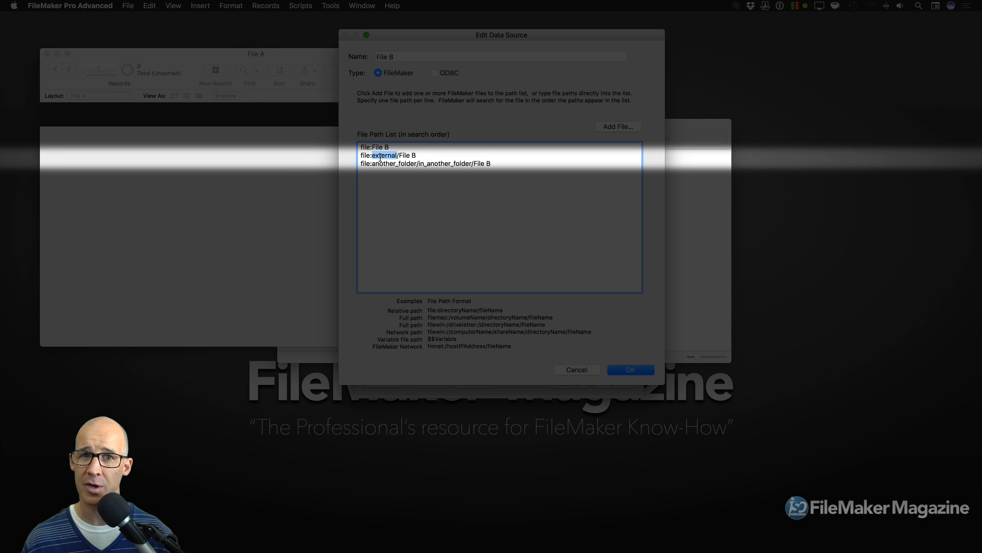
double_click(381, 164)
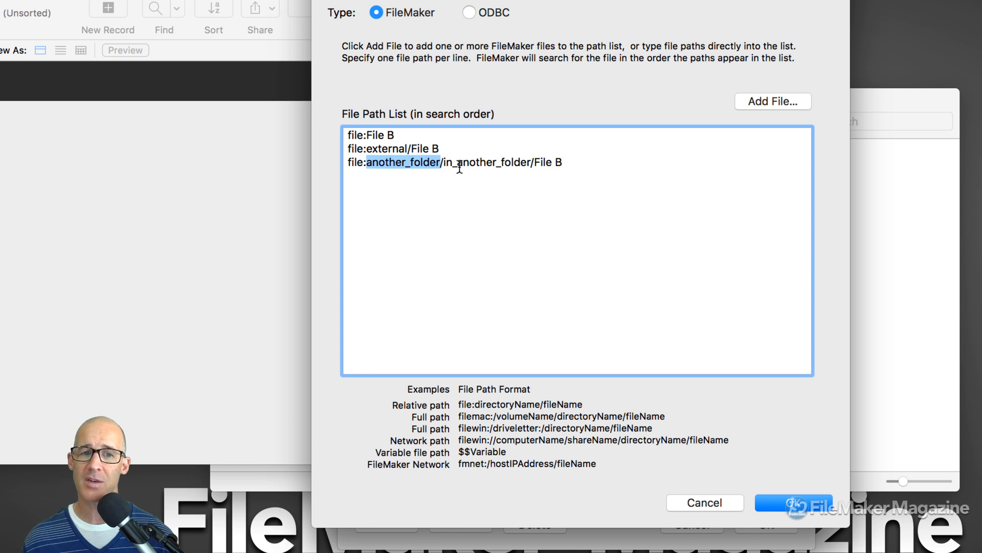
Copy the another_folder path, and delete it and the external path so only file:File B remains in the list
drag(568, 162, 337, 161)
key(super+c)
key(BackSpace)
drag(445, 147, 340, 148)
key(BackSpace)
key(BackSpace)
key(super+Left)
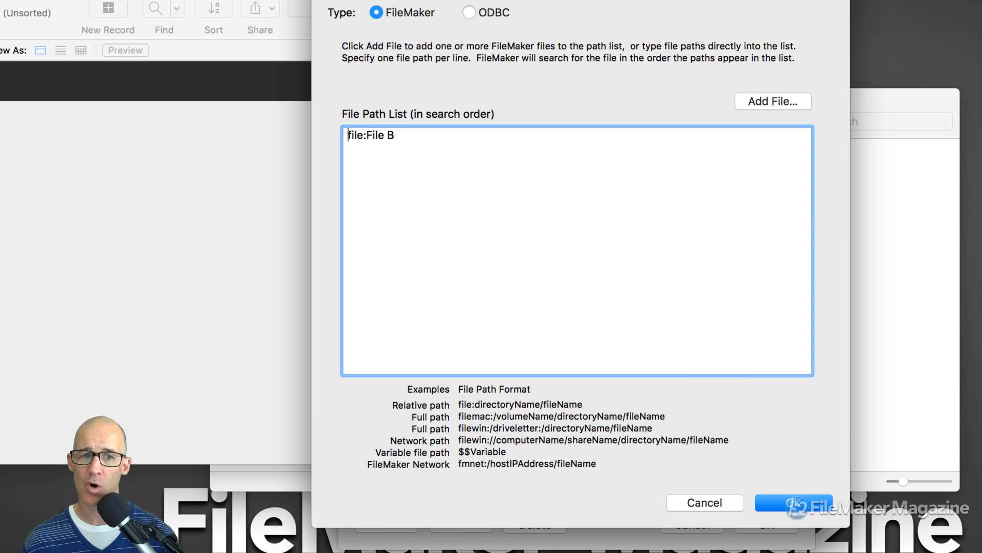
key(Return)
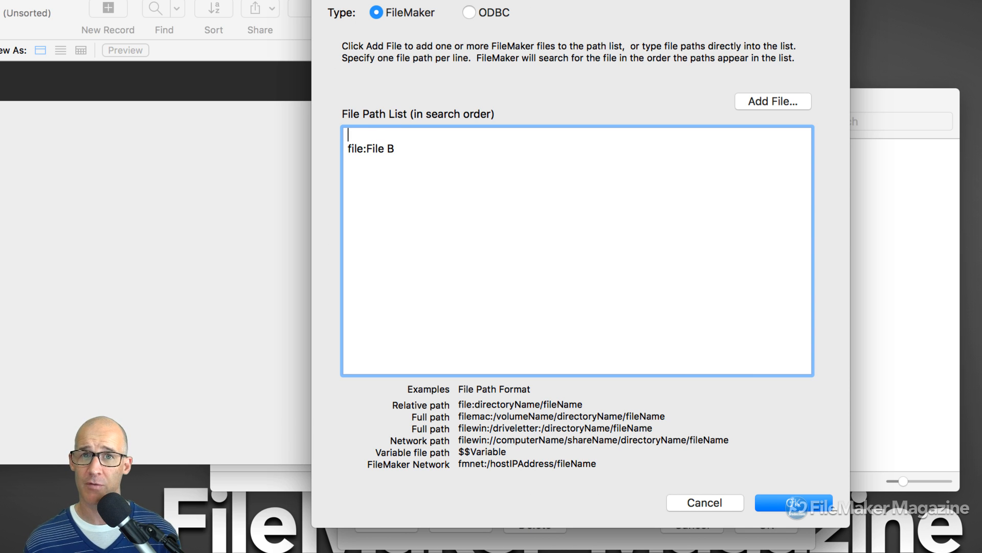
key(BackSpace)
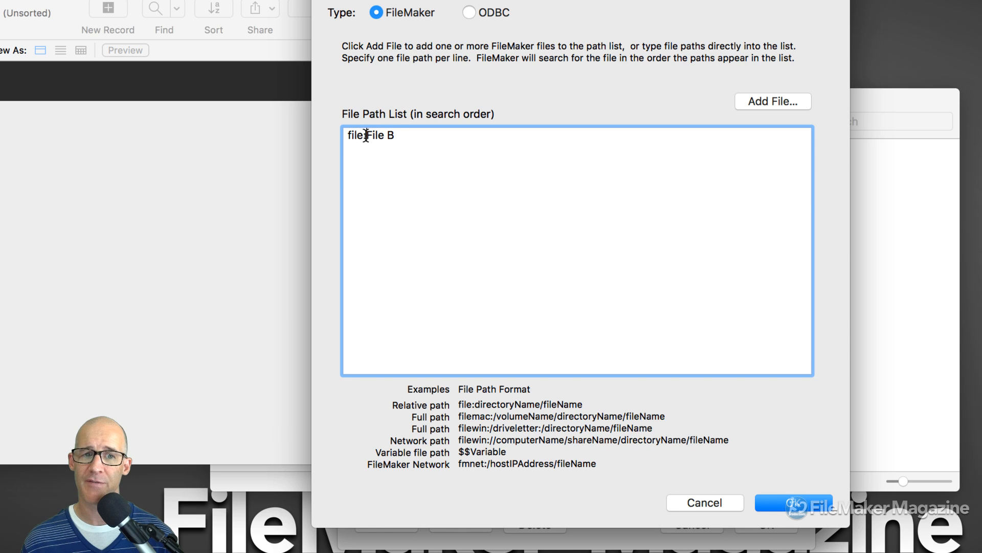
drag(367, 135, 399, 137)
click(399, 136)
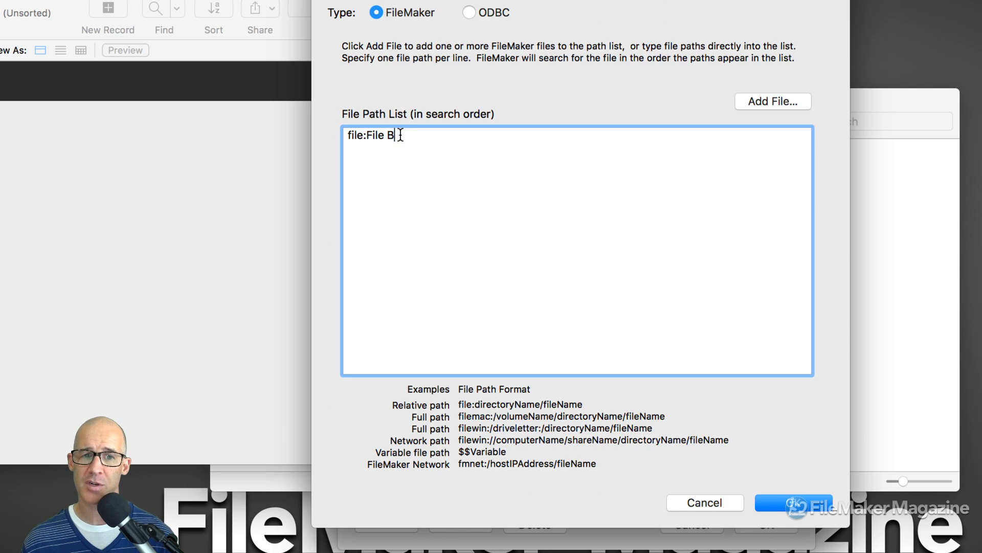
key(super+v)
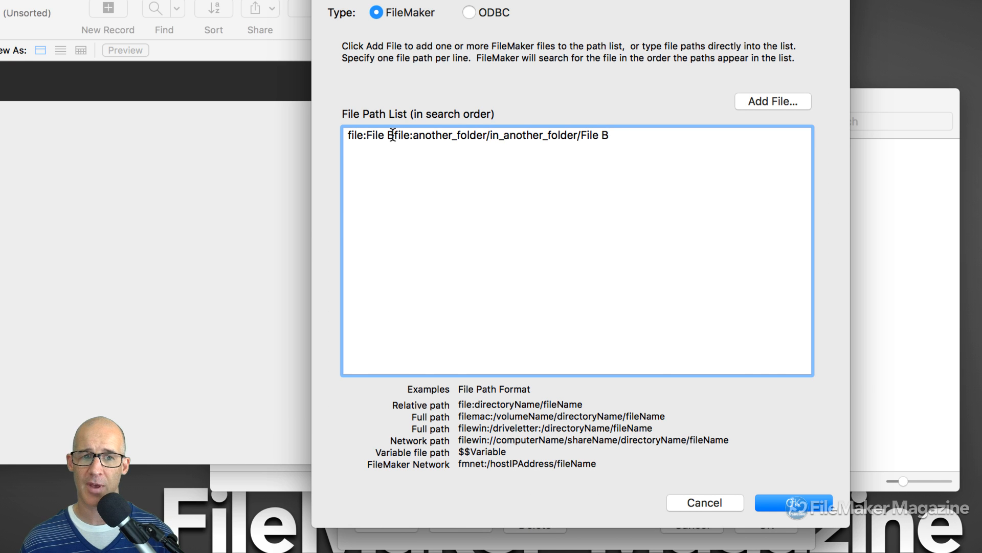
drag(394, 136, 455, 182)
key(BackSpace)
Add File B from the external folder back to the file path list as file:external/File B
click(790, 105)
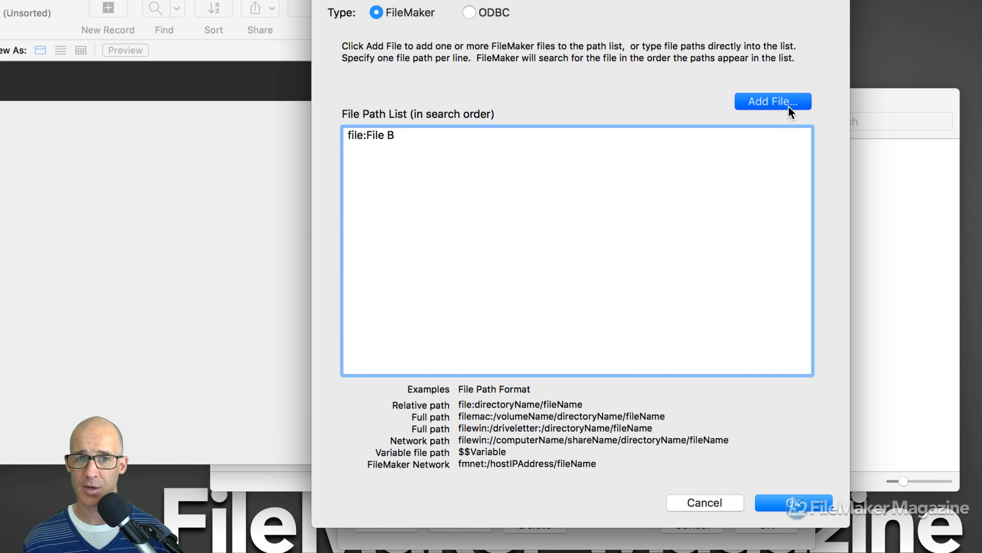
double_click(573, 59)
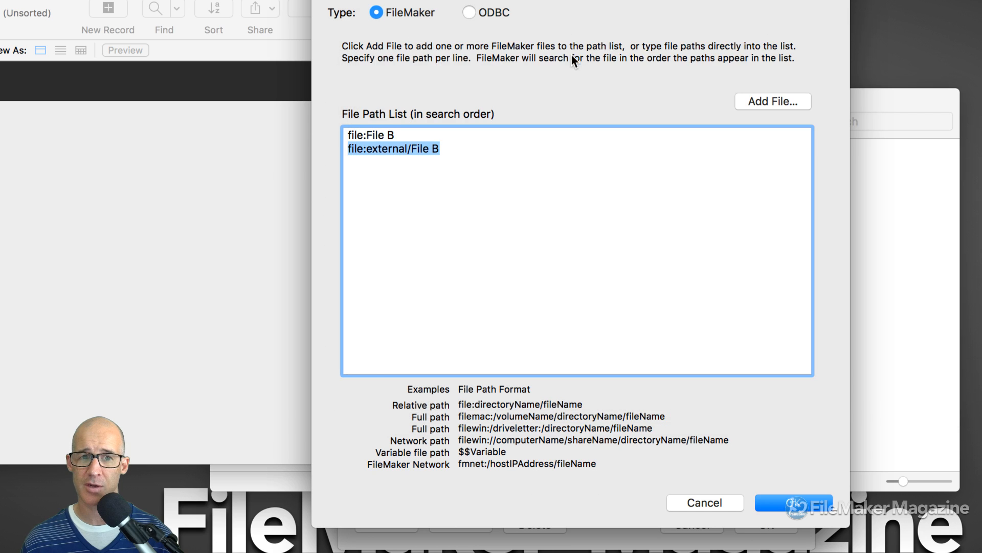
click(452, 160)
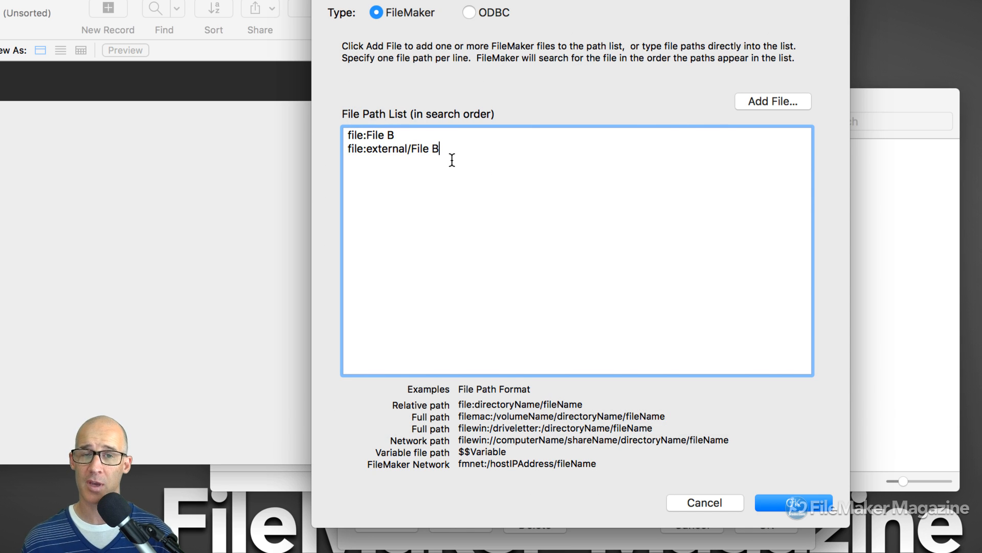
Add a FileMaker Network path as the third line of the list, reading fmnet:/fms.myserver.com/File B
key(Return)
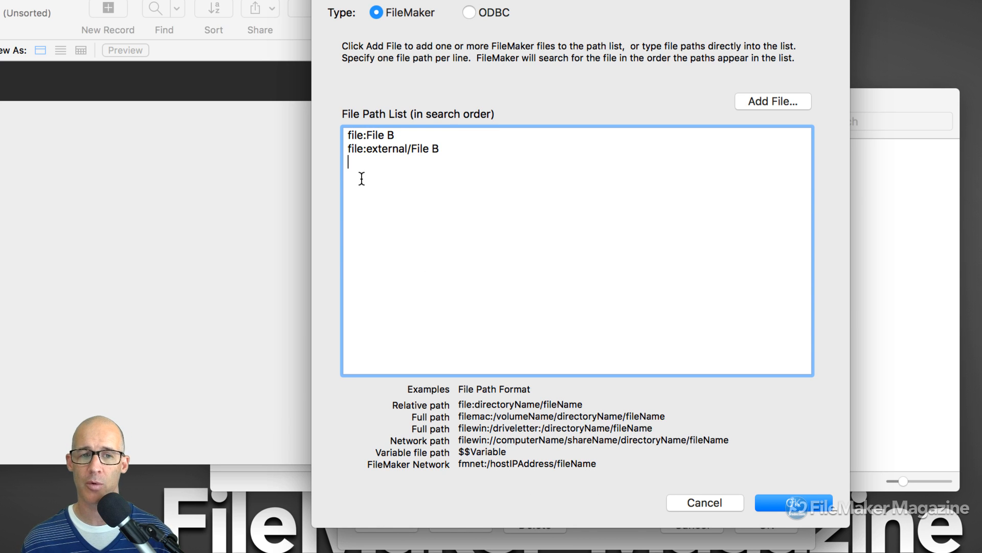
text(fmnet)
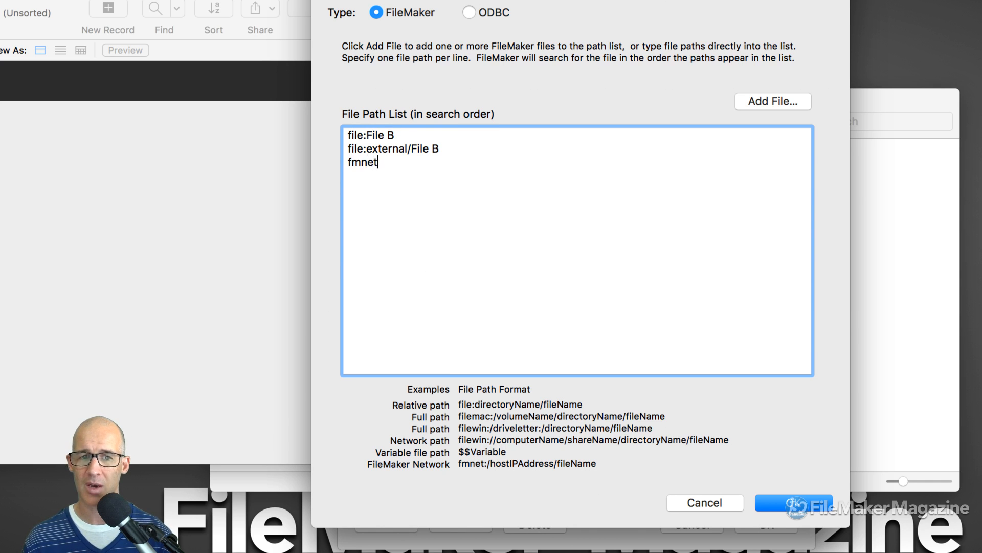
text(:/)
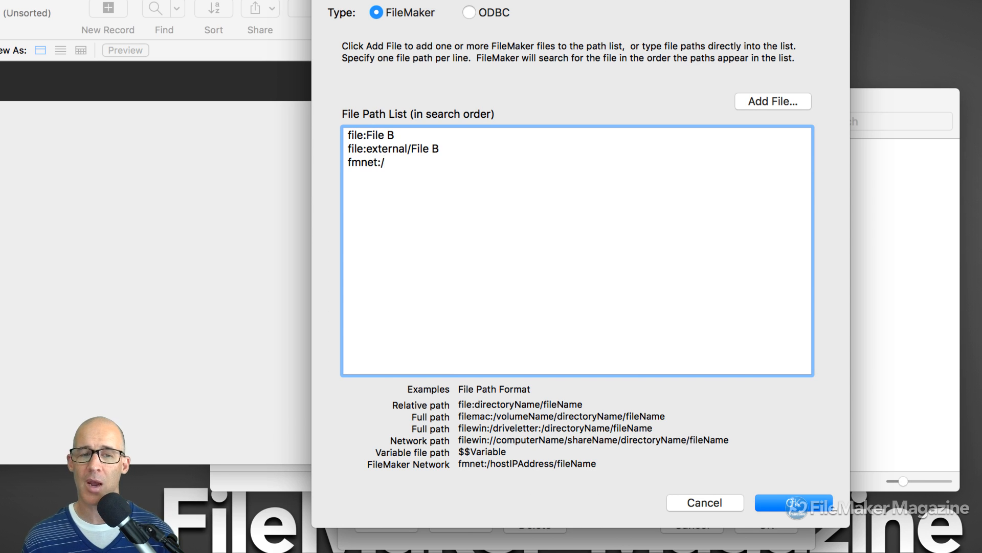
text(fms)
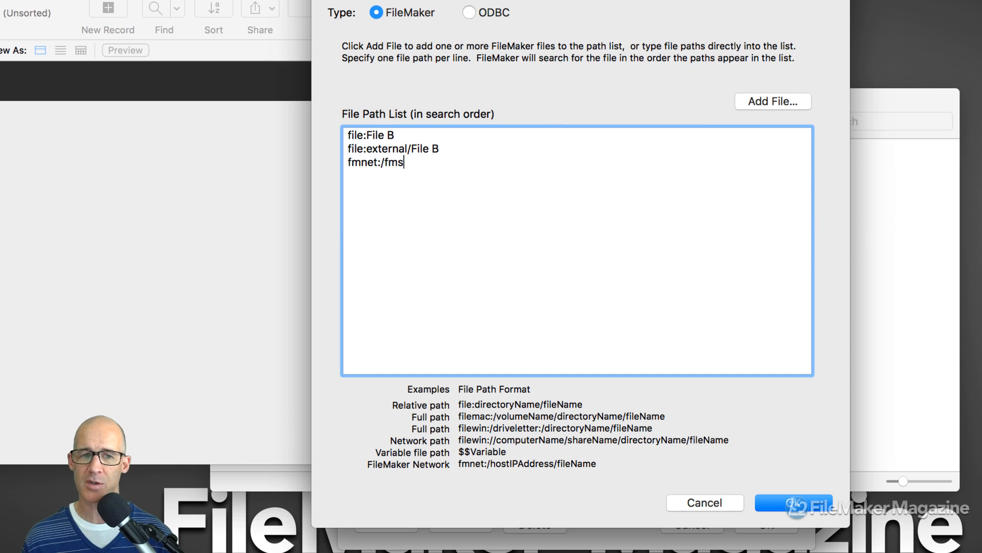
text(.)
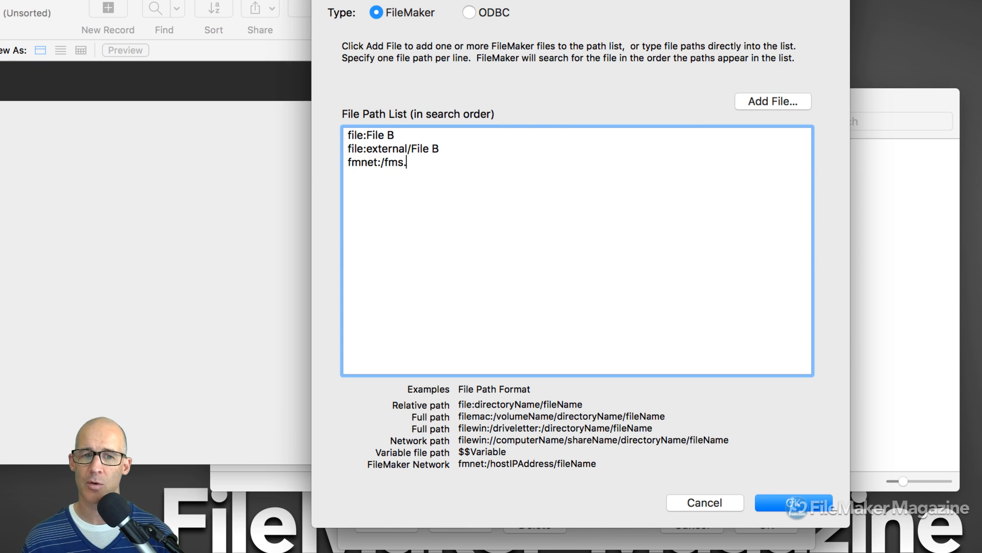
text(myserv)
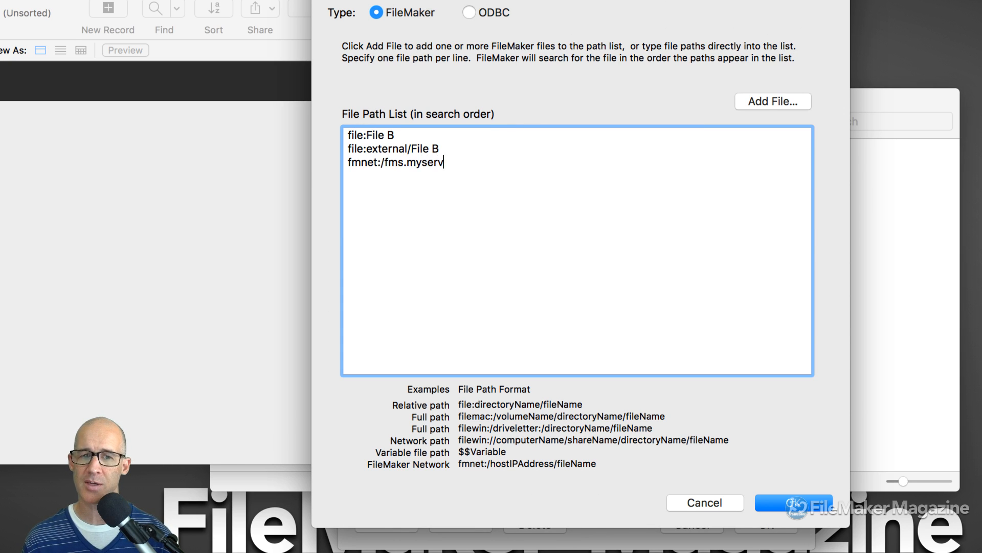
text(er.com/File B)
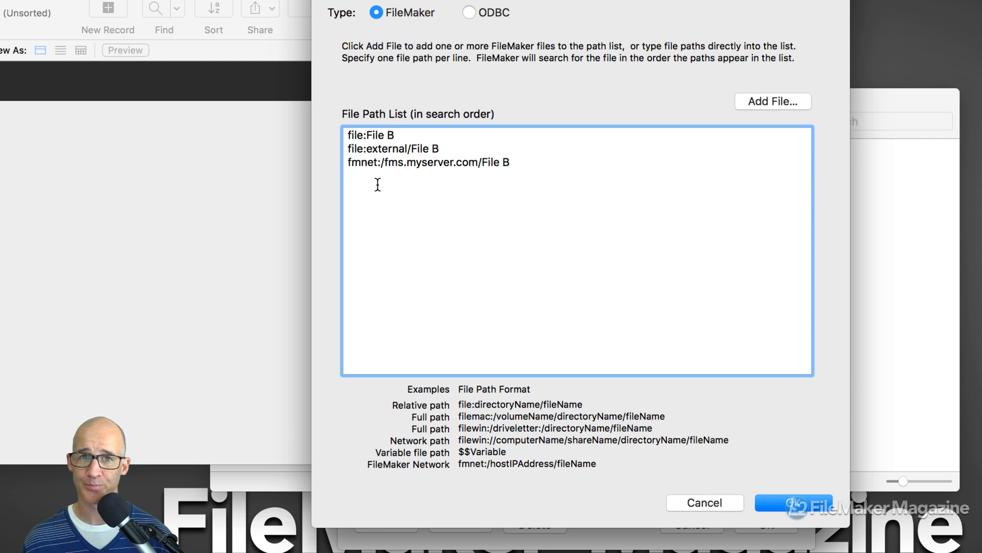
Replace the host name in the fmnet path with the IP address 66.34.23.12
double_click(399, 163)
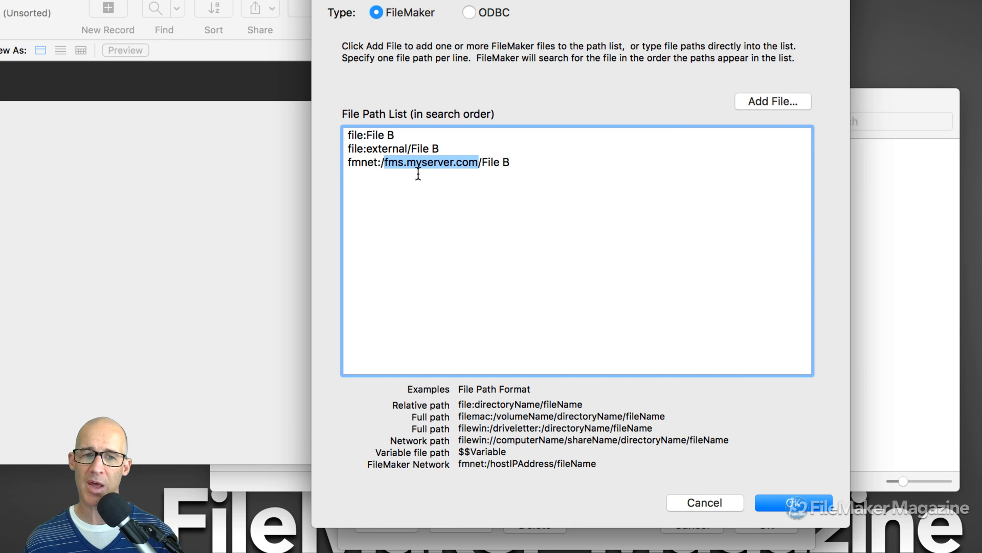
double_click(398, 161)
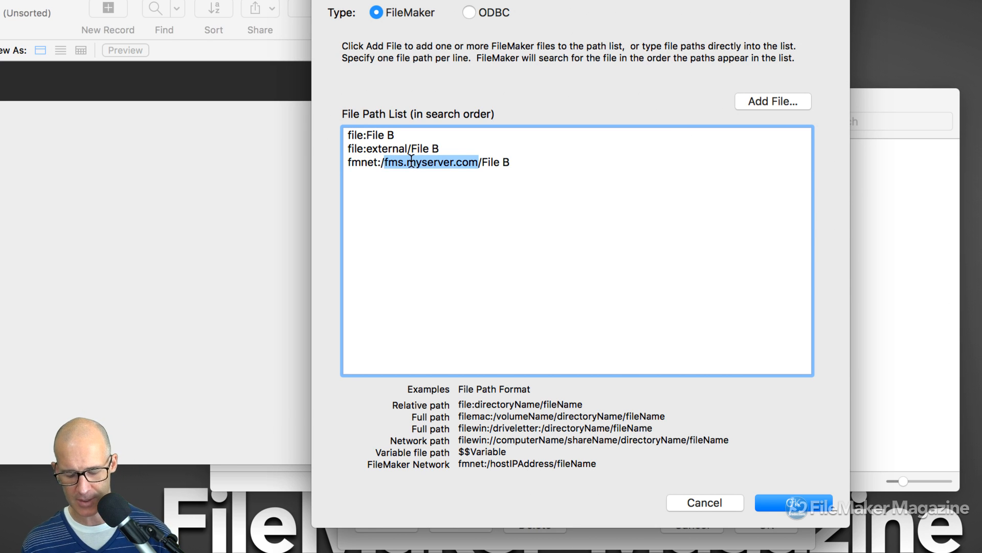
text(66.34.23.12)
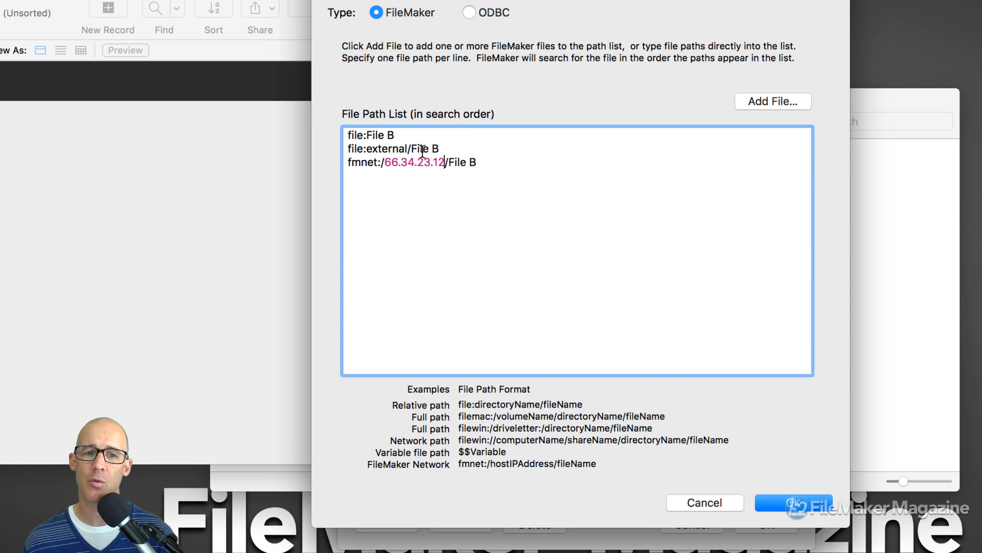
Set the host in the fmnet path back to fms.myserver.com
double_click(396, 161)
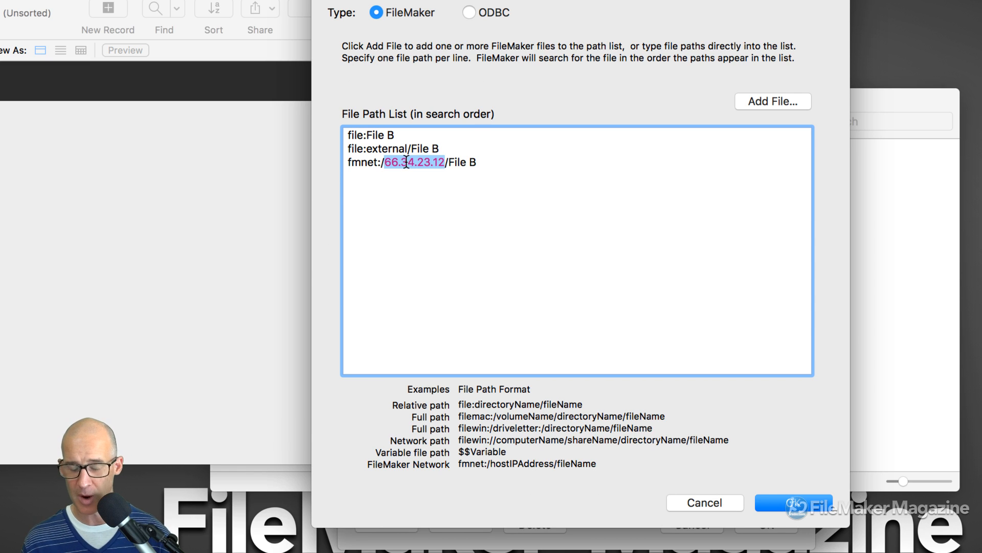
text(fms.)
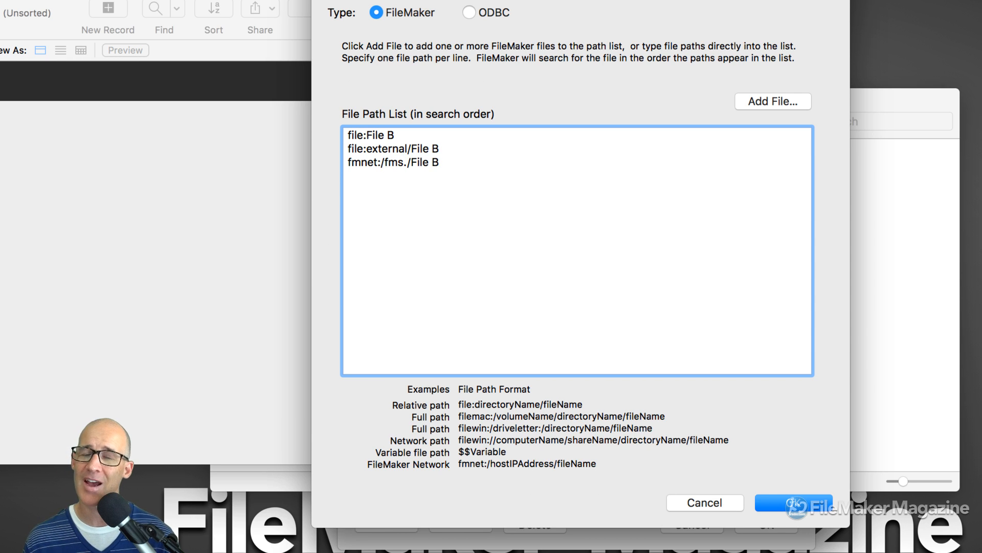
text(myserver)
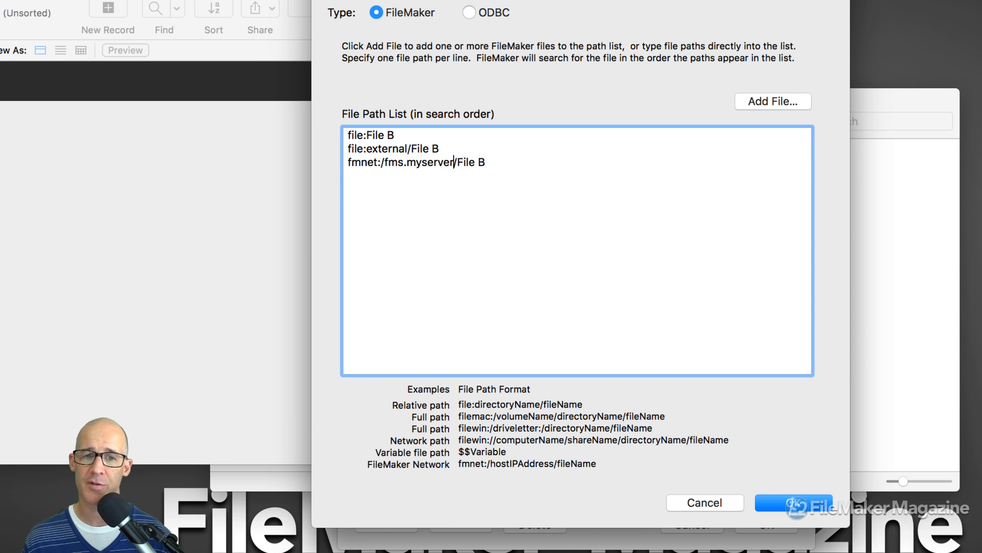
text(.com)
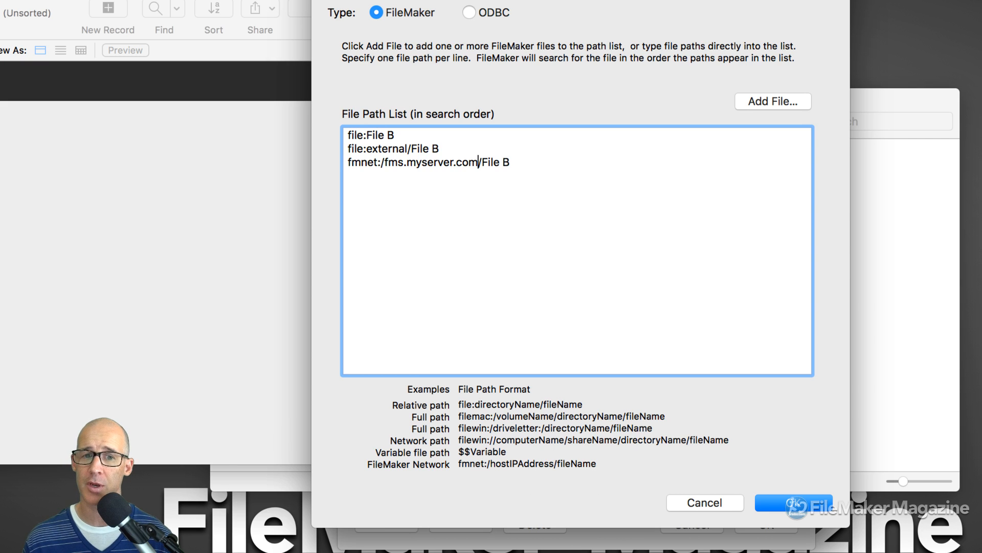
Examine the host part of the fmnet path and the file:File B entry that comes first in the search order
double_click(400, 163)
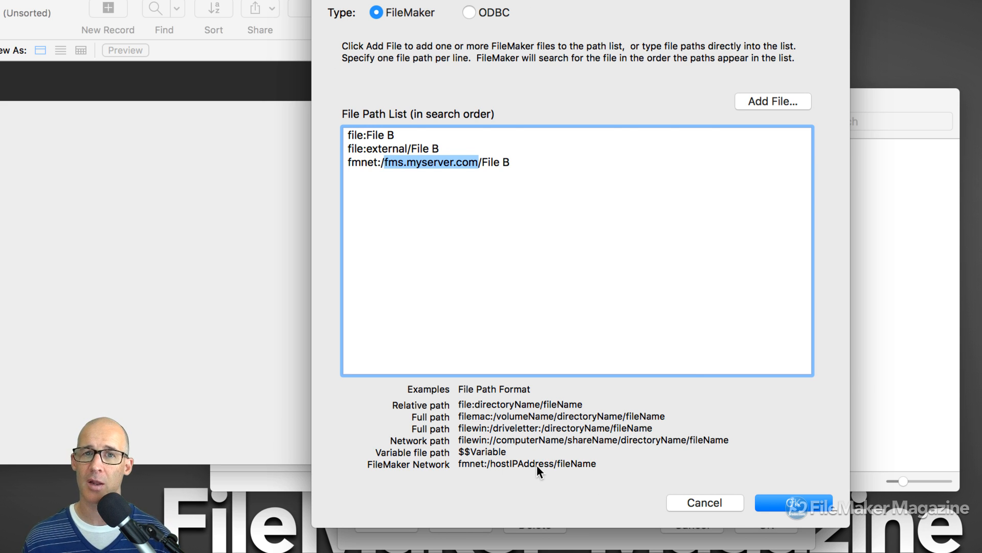
click(515, 161)
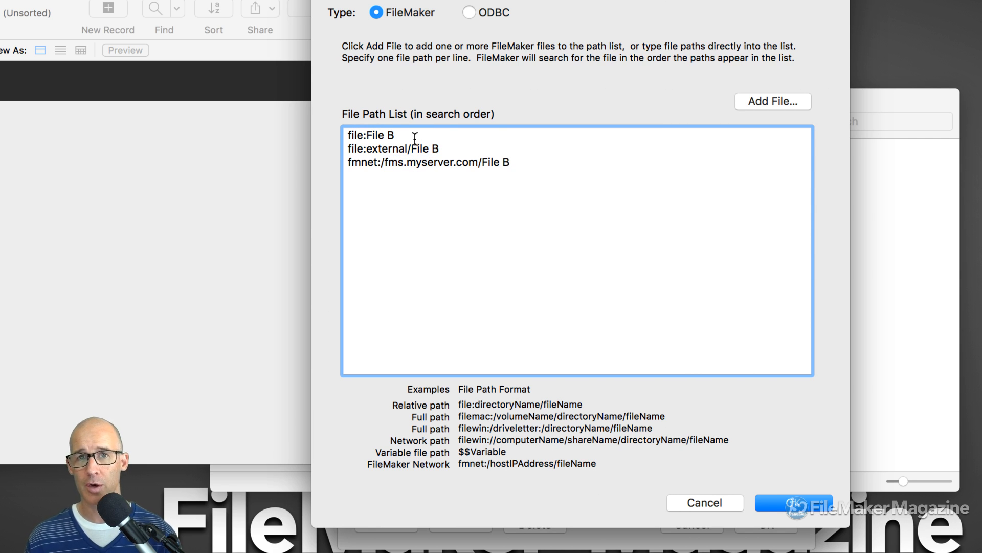
drag(401, 136, 342, 134)
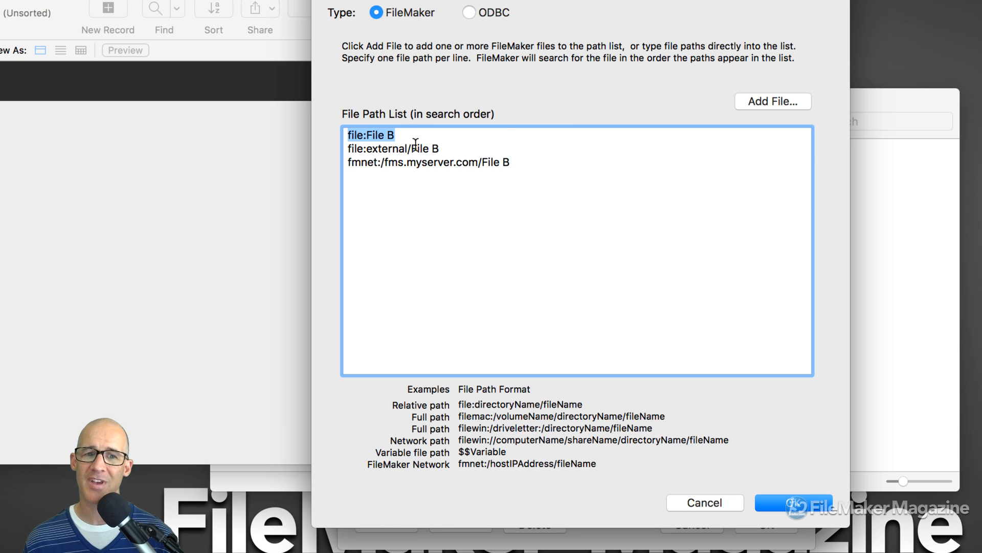
drag(416, 136, 347, 131)
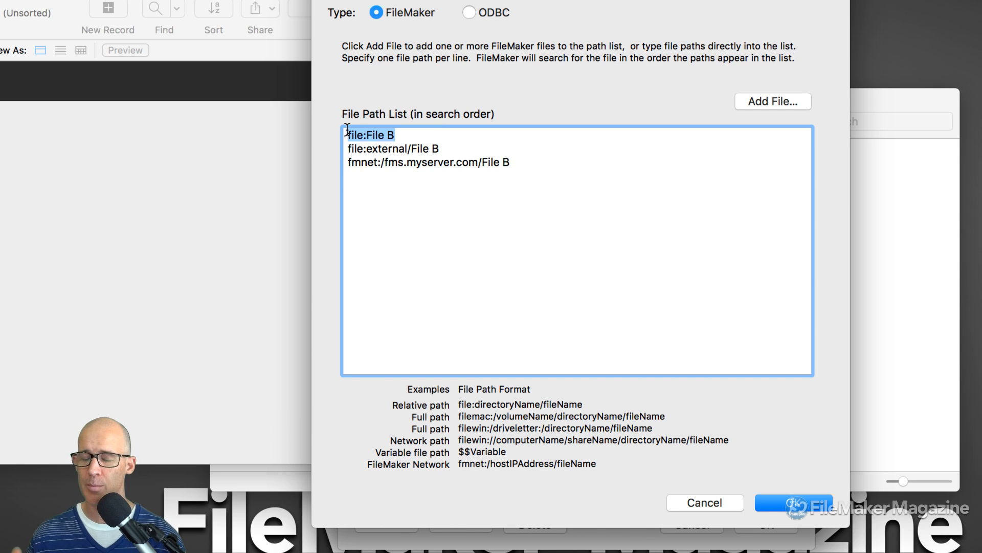
drag(404, 137, 332, 133)
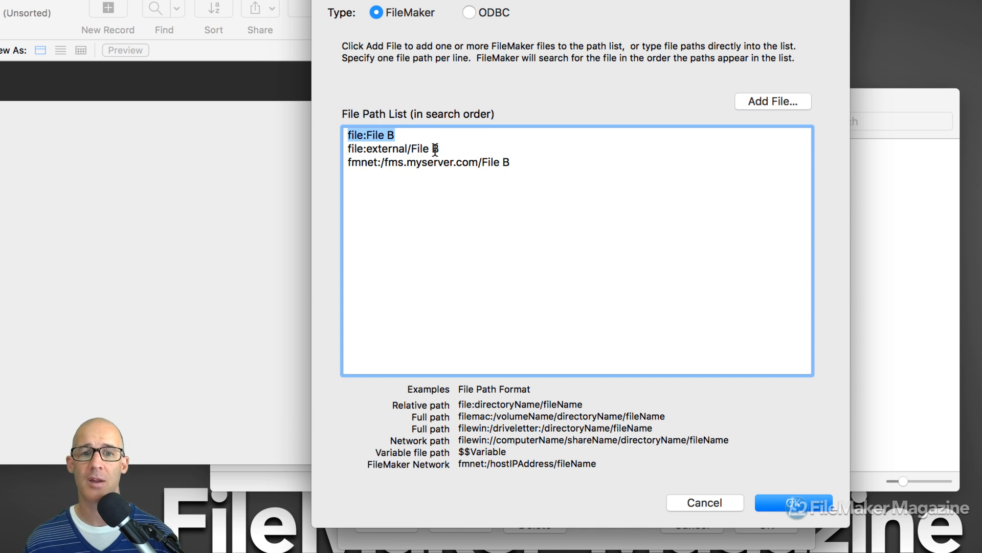
Remove the file:external/File B and fmnet paths from the File B data source, leaving only file:File B, and save the data sources
drag(441, 148, 339, 147)
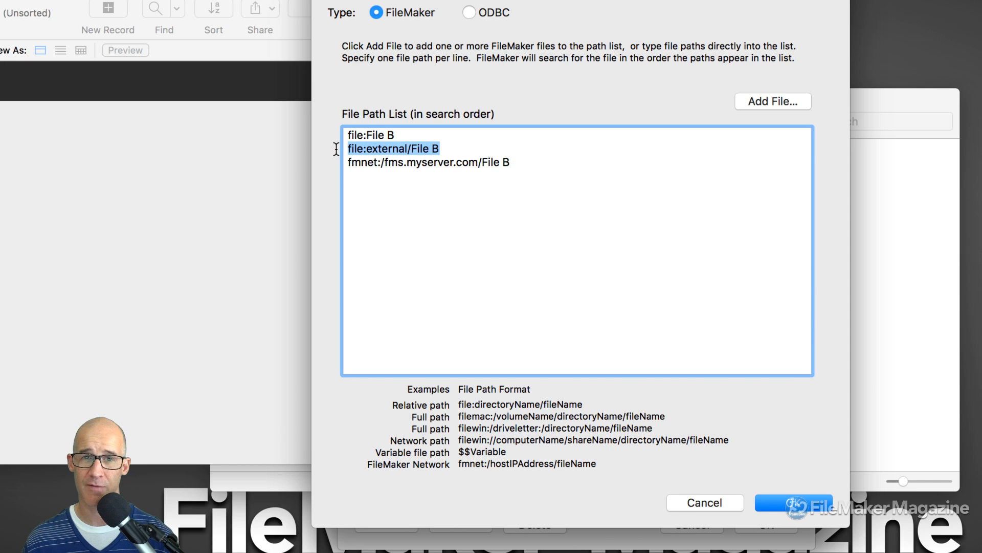
drag(508, 162, 337, 160)
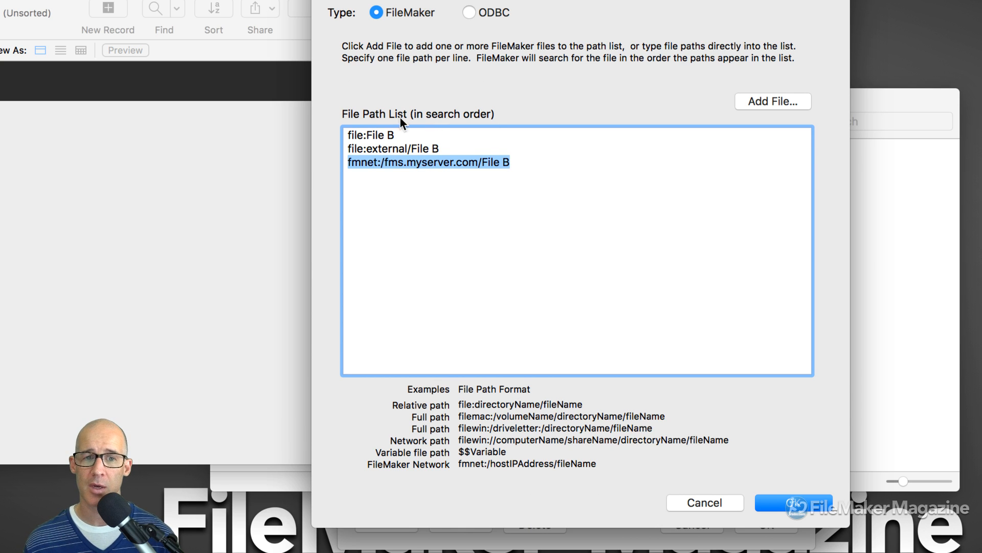
drag(526, 164, 324, 147)
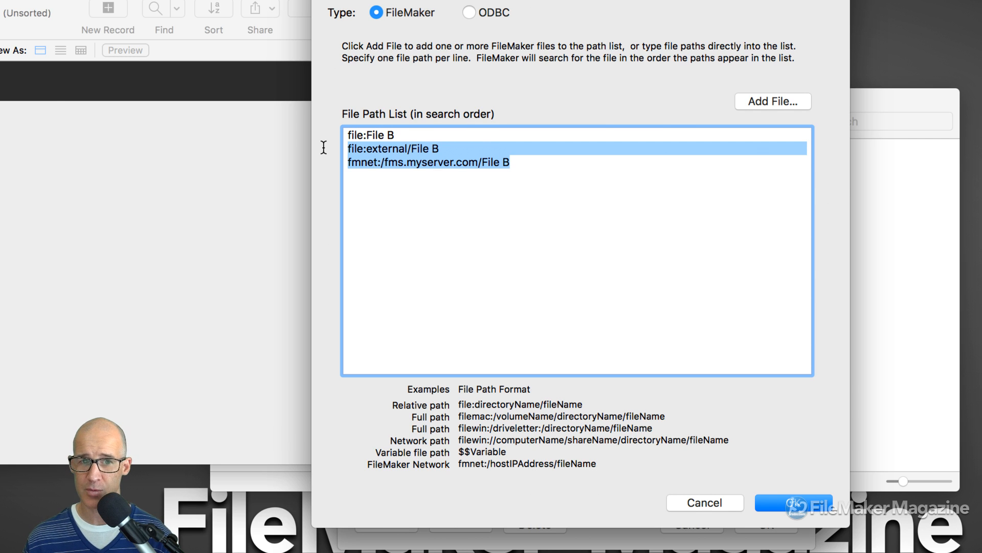
key(BackSpace)
key(BackSpace)
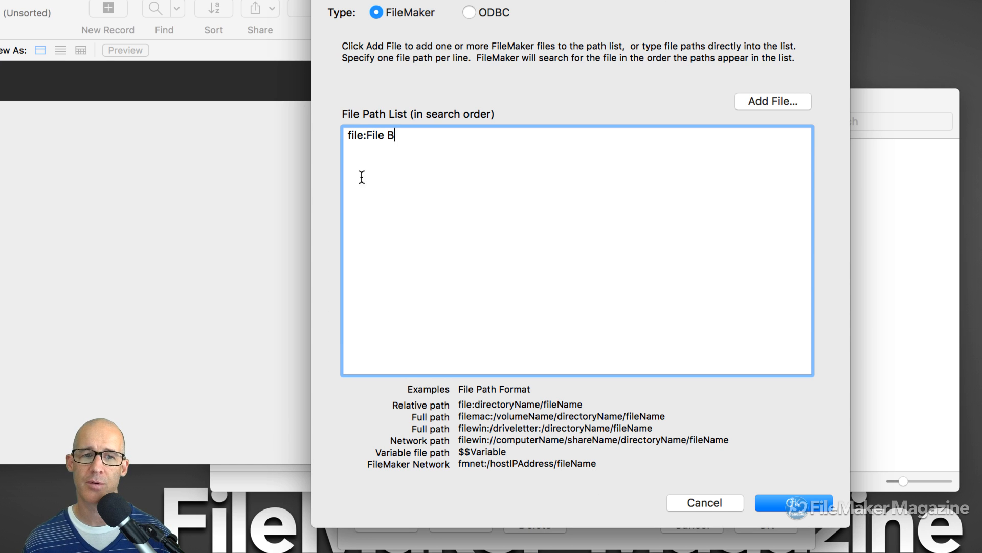
click(785, 504)
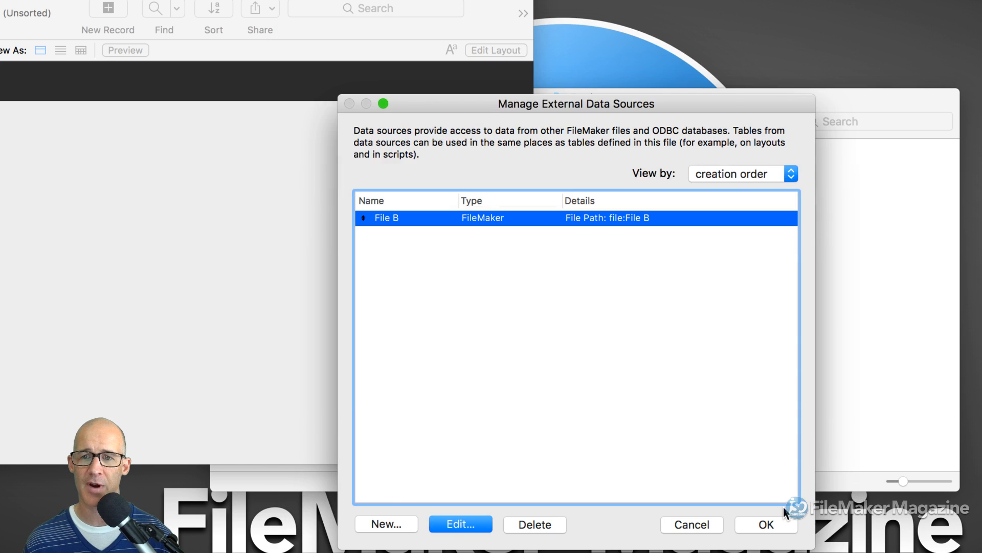
drag(626, 99, 575, 33)
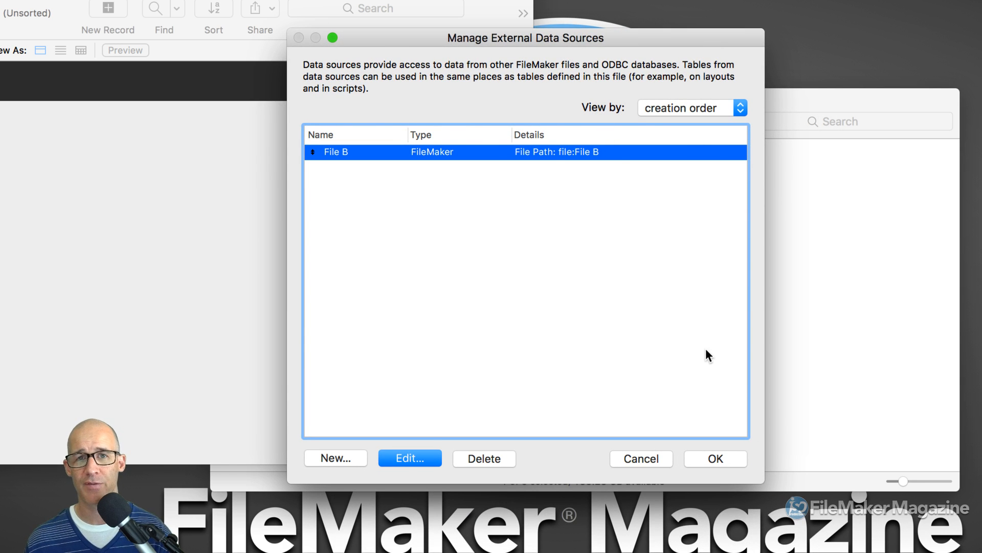
click(719, 458)
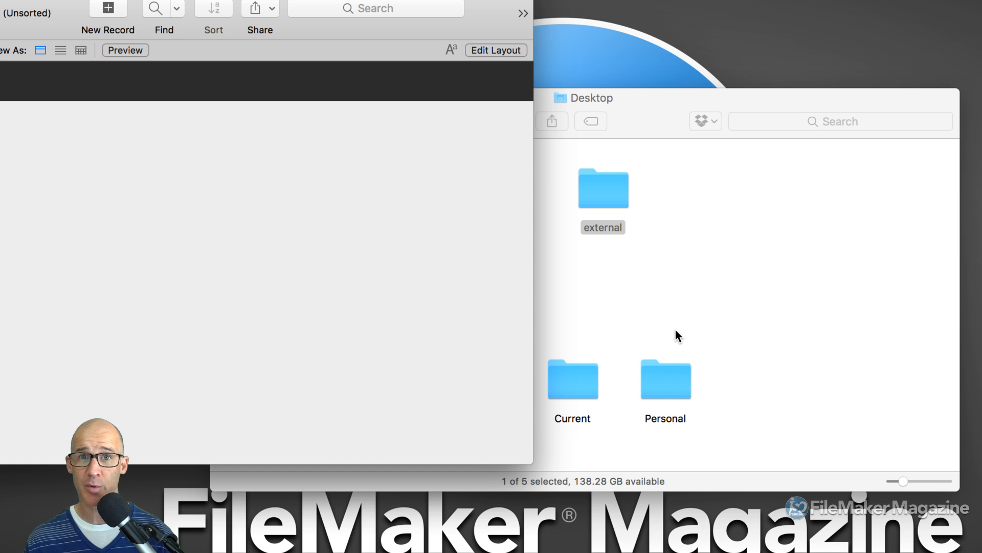
Switch to Finder and move File B.fmp12 out of the external folder onto the Desktop, using the list view
click(690, 276)
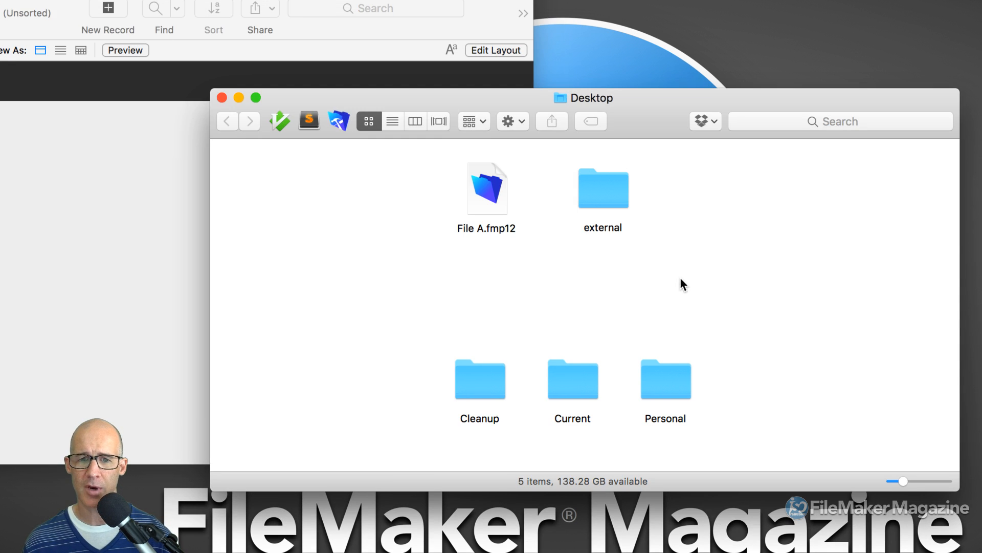
double_click(604, 193)
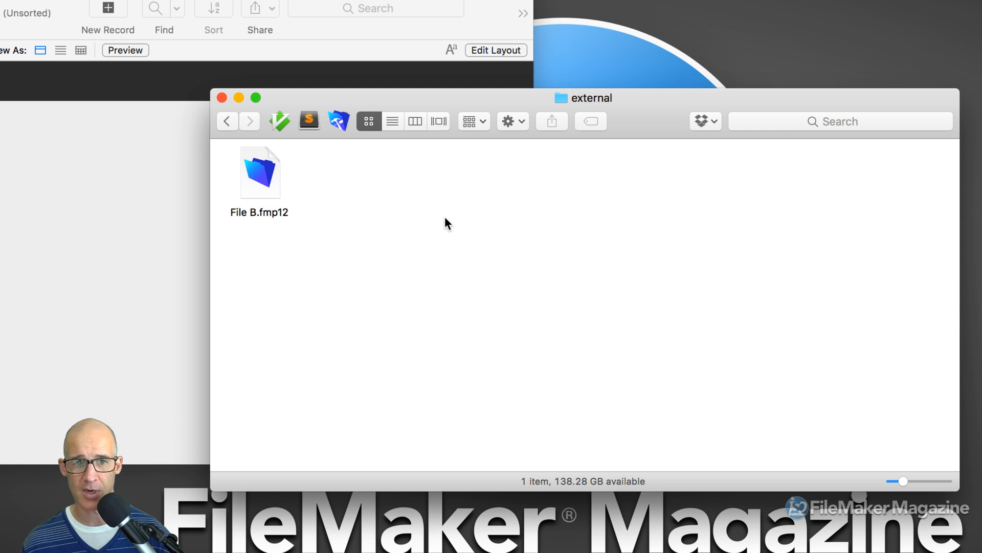
click(395, 121)
key(super+Up)
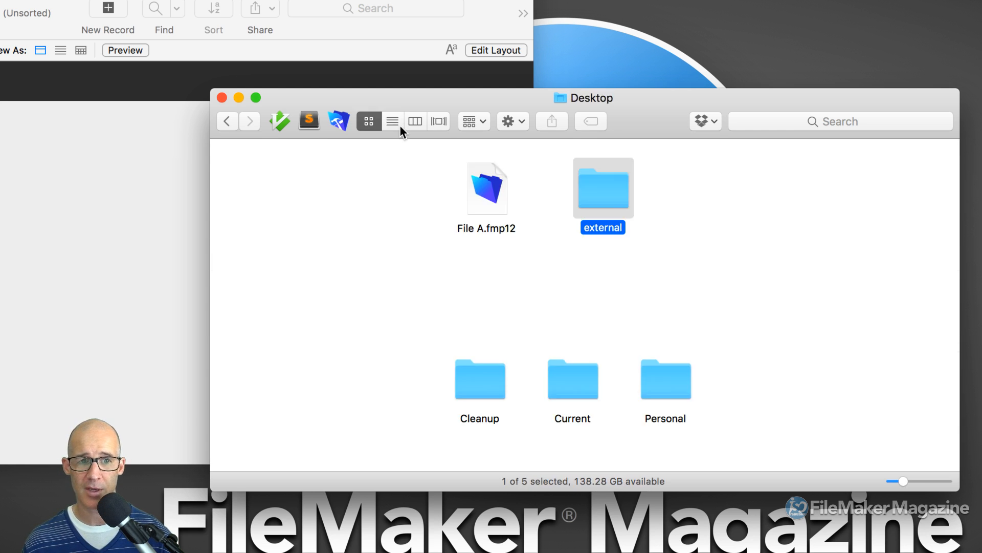
click(399, 124)
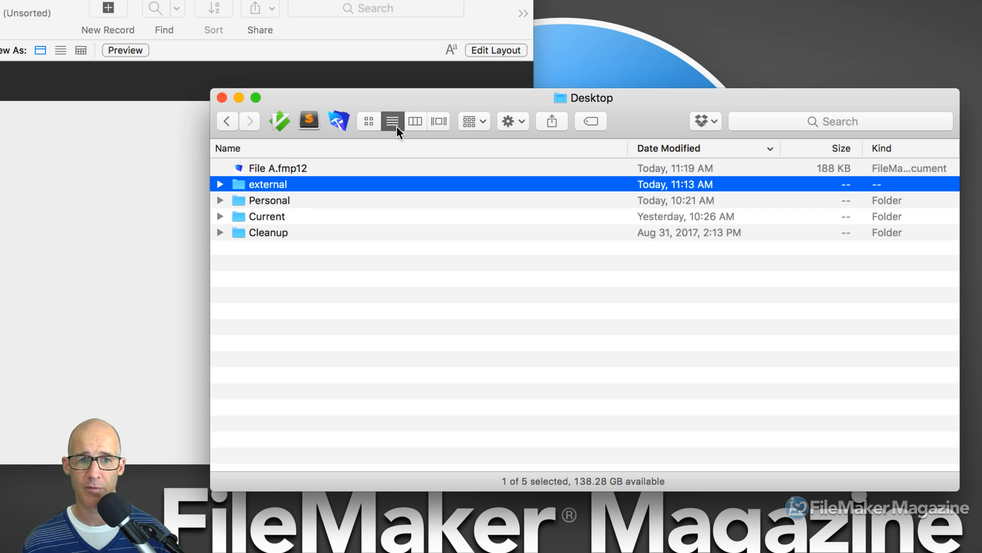
click(220, 184)
drag(267, 207, 276, 302)
Delete the external folder and, back in icon view, place File B.fmp12 beside File A.fmp12
click(257, 169)
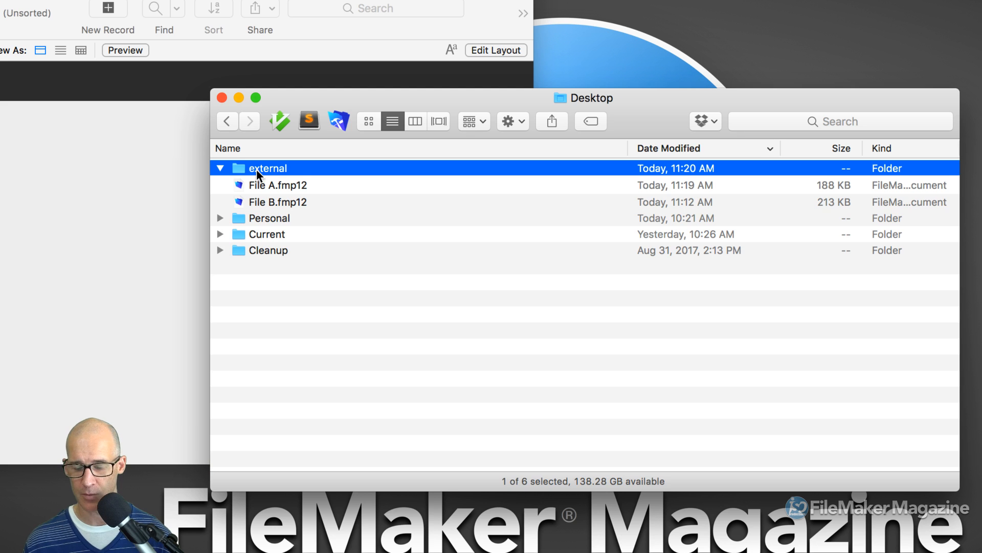
key(super+BackSpace)
click(287, 183)
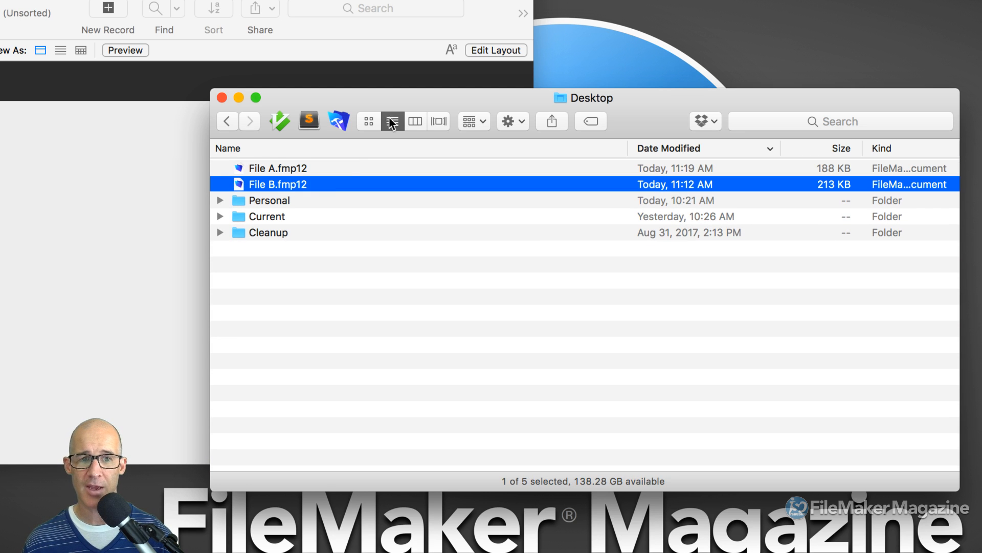
click(369, 122)
drag(284, 176, 569, 191)
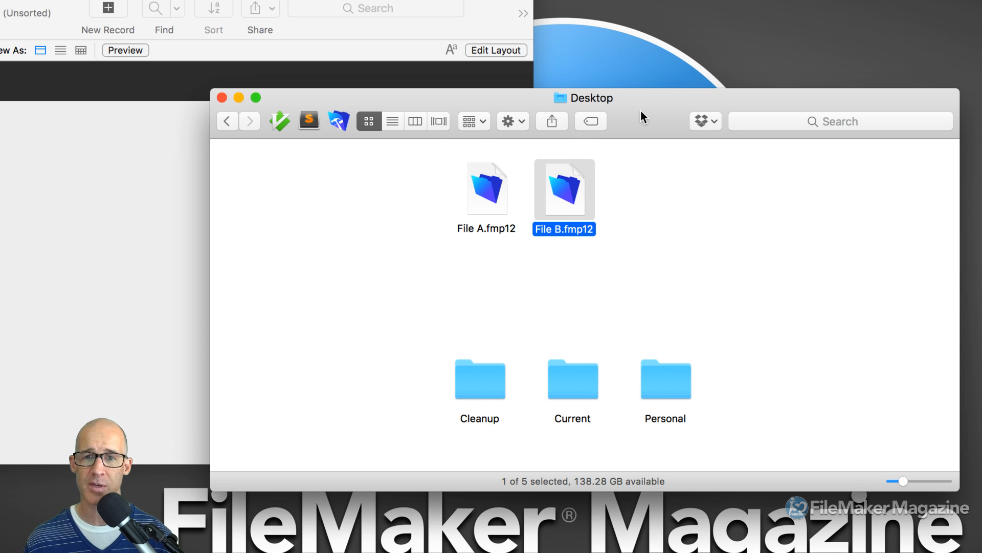
Switch back to FileMaker Pro Advanced and put File A into Layout mode, repositioning its window on the desktop
drag(639, 112, 572, 123)
click(460, 24)
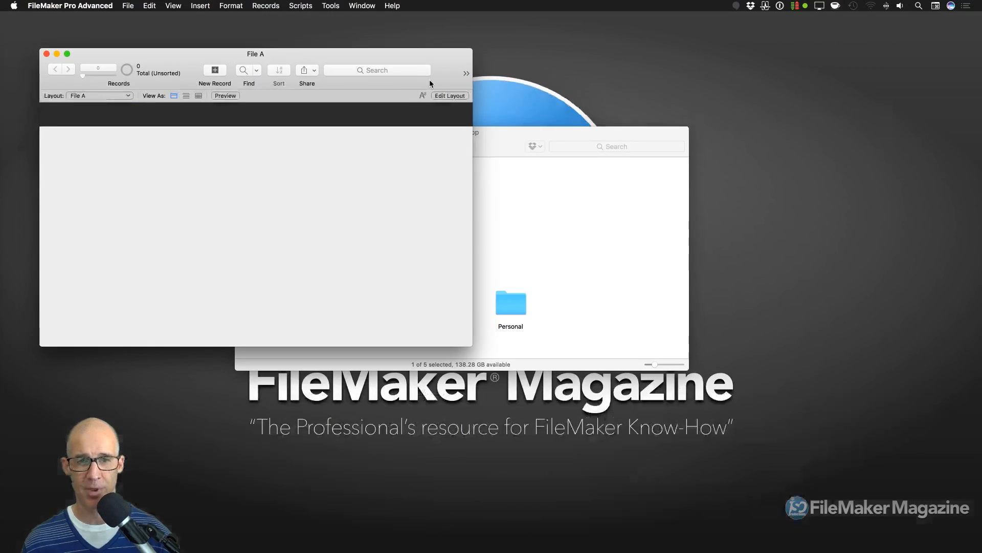
drag(454, 7, 573, 0)
drag(497, 57, 532, 51)
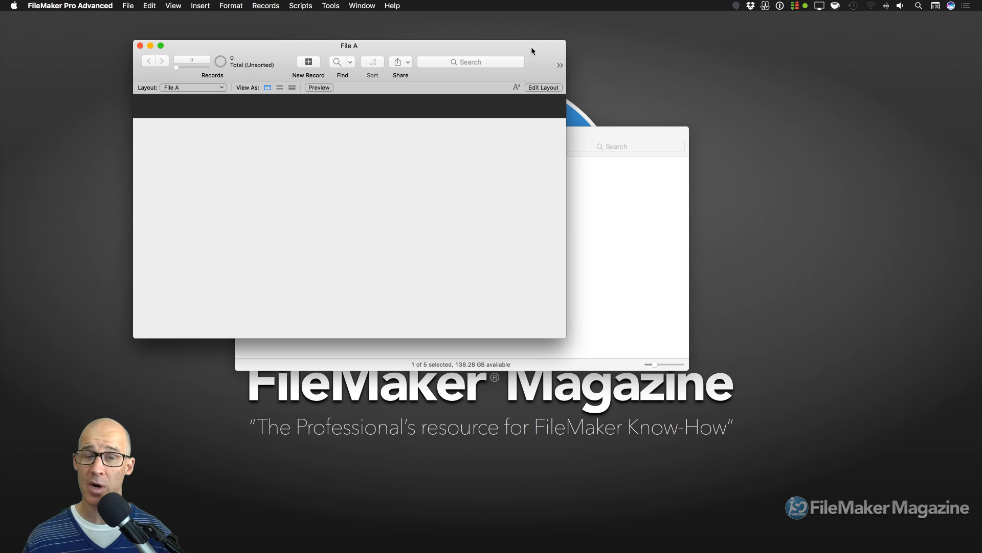
drag(459, 46, 478, 49)
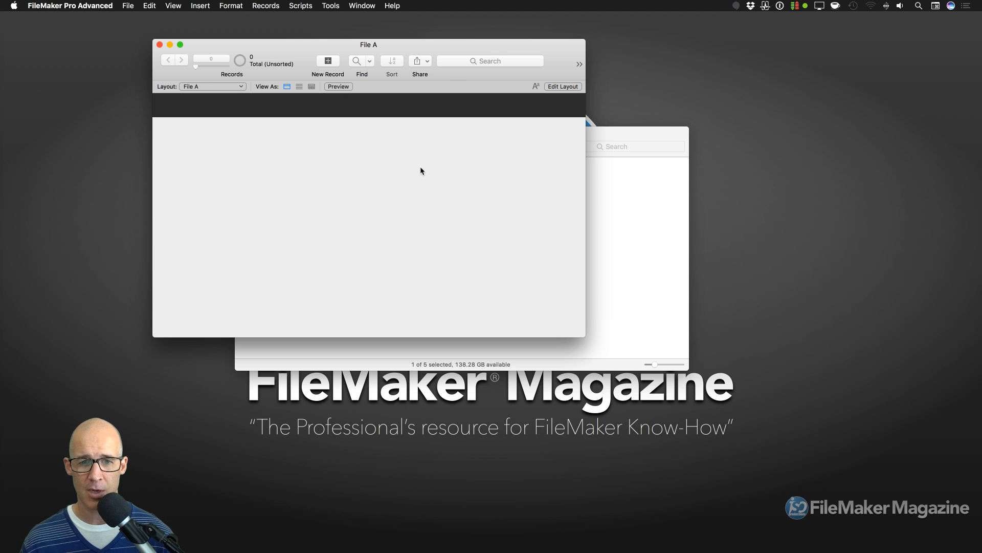
key(super+l)
drag(434, 44, 485, 46)
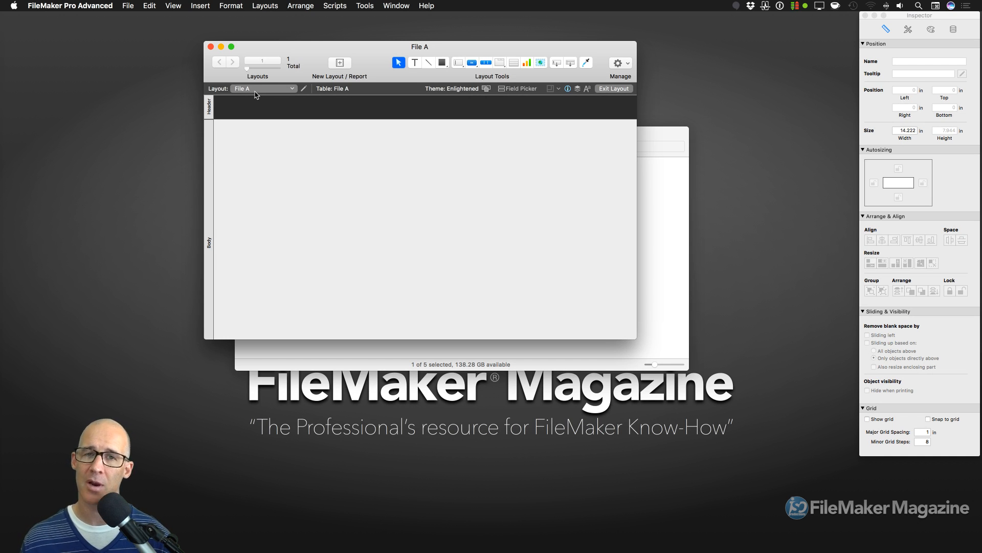
drag(440, 48, 413, 47)
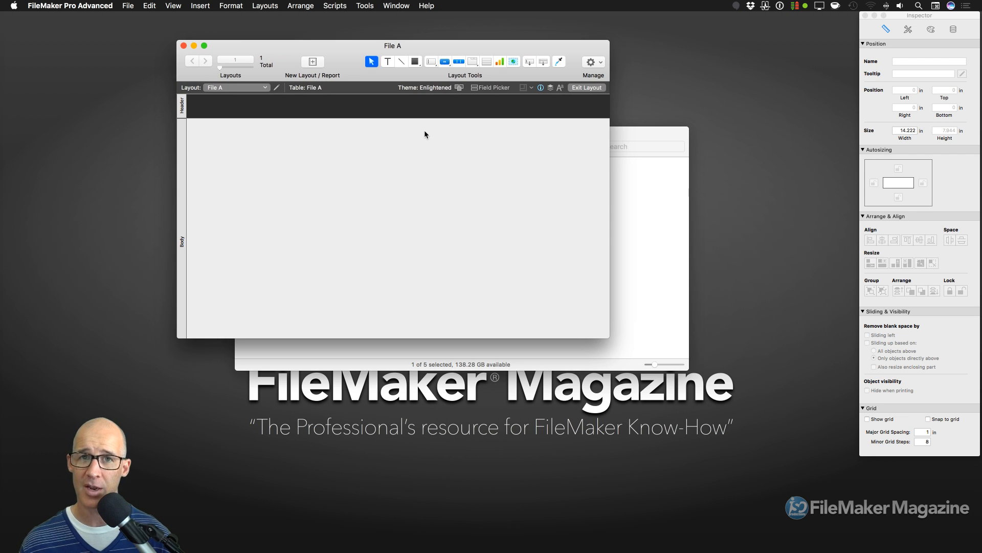
Open the relationships graph of File A's database and enlarge the Manage Database window
key(super+shift+d)
click(529, 100)
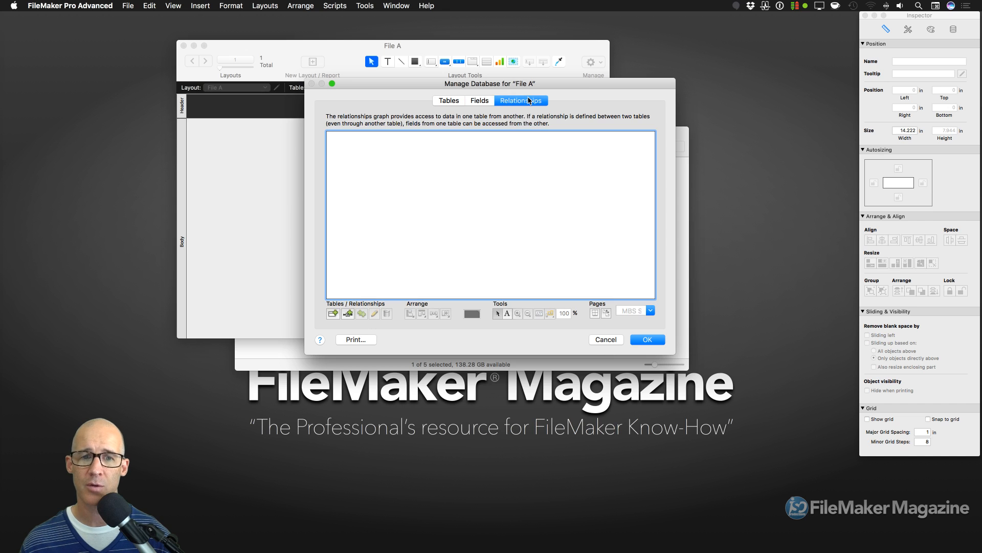
drag(545, 82, 535, 96)
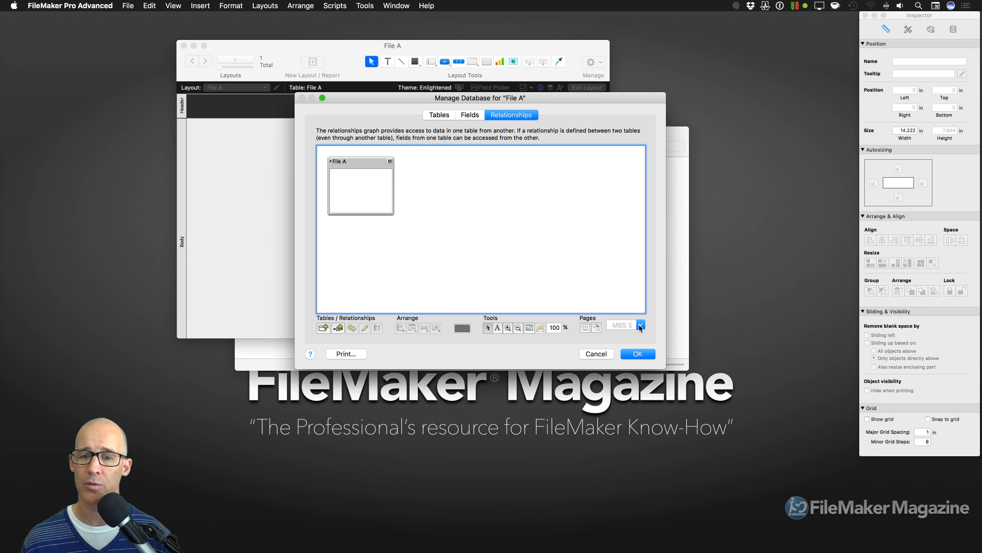
drag(667, 367, 747, 382)
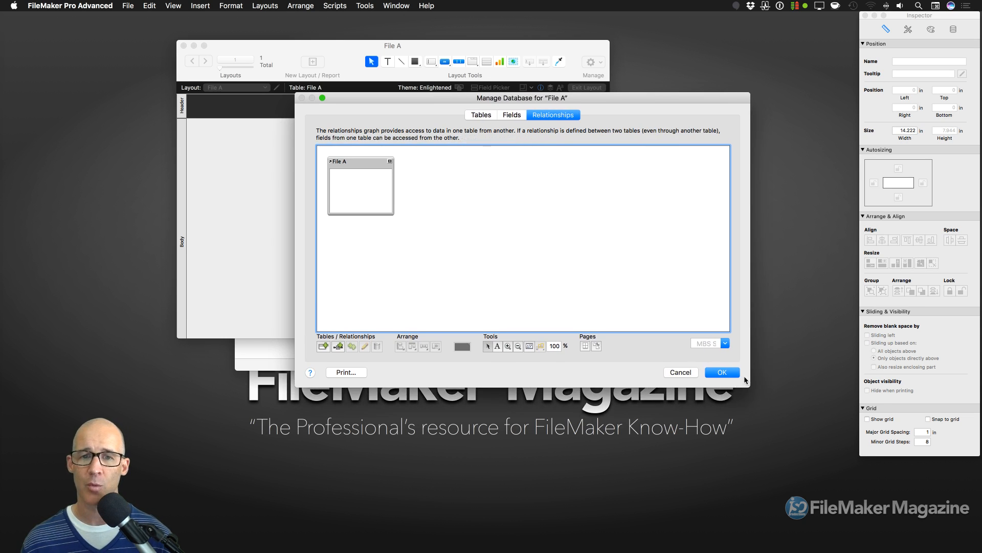
drag(582, 97, 534, 93)
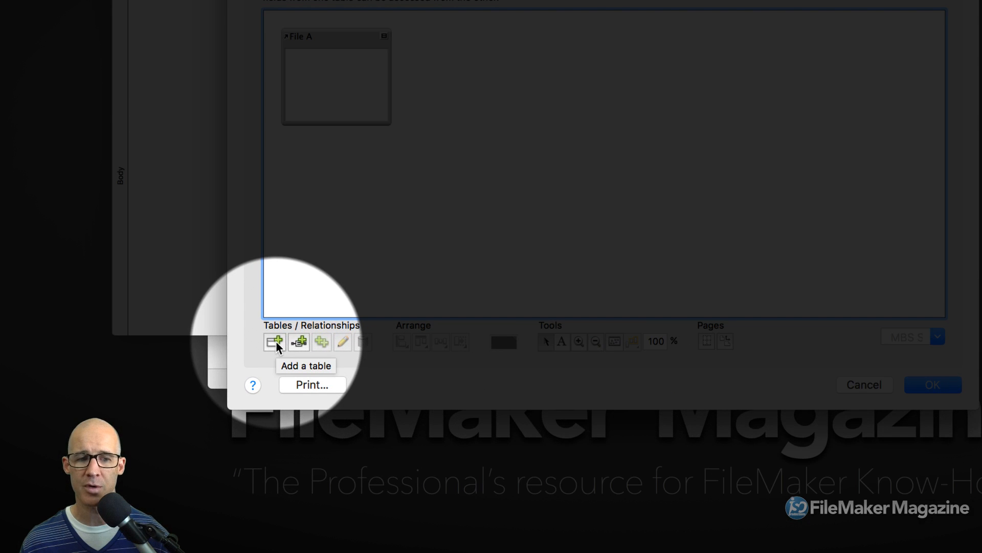
Add the File B table from the File B data source to the relationships graph, named File B
click(275, 341)
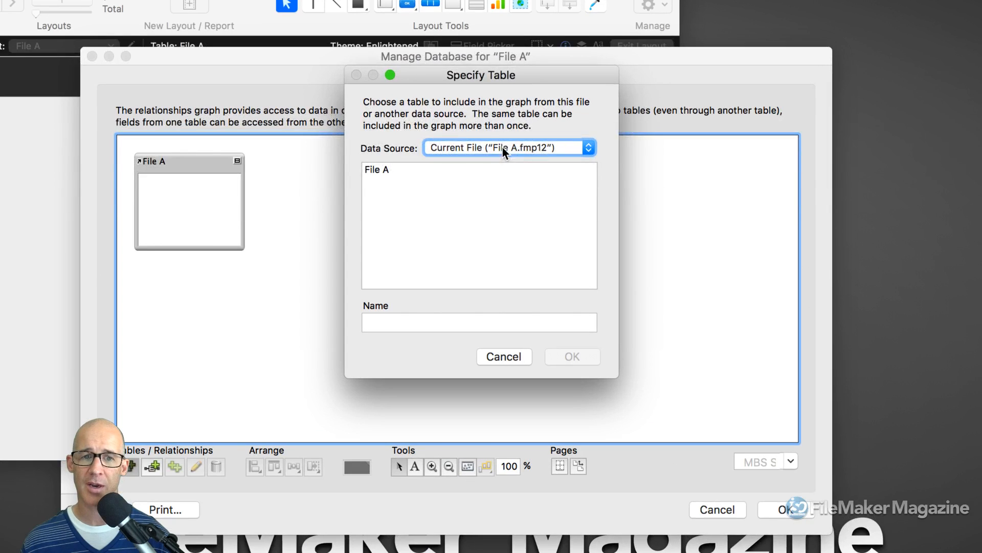
click(449, 151)
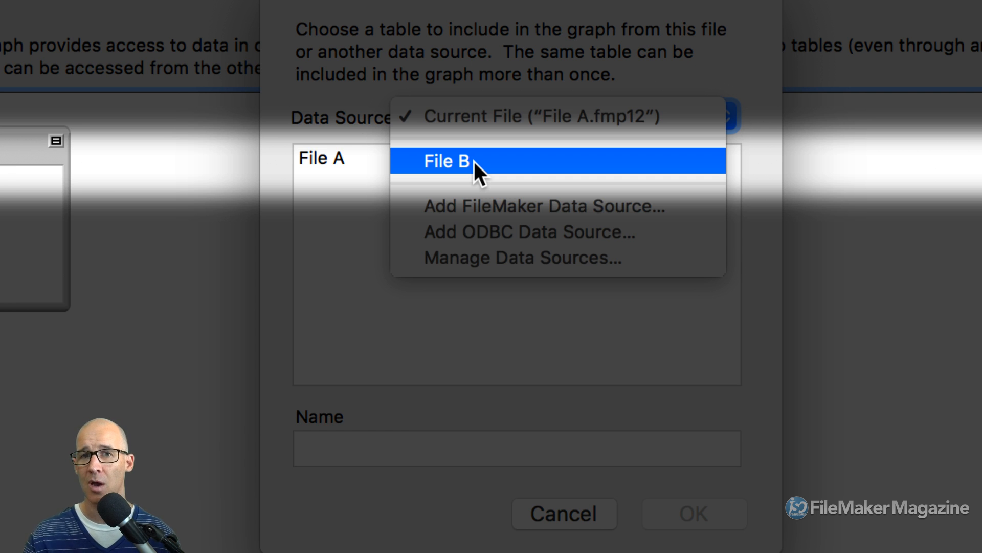
click(474, 160)
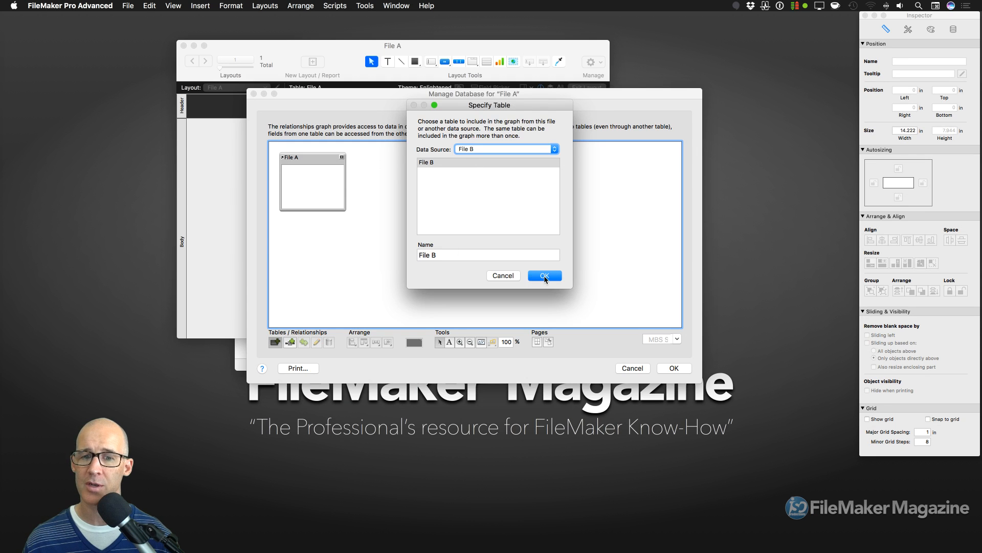
click(545, 276)
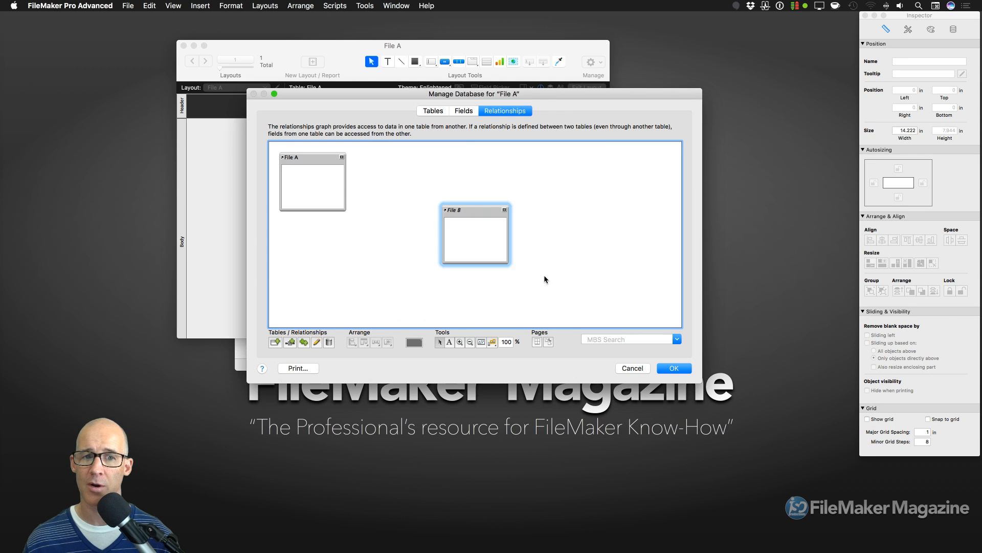
Line up the File A and File B table occurrences side by side in the graph and save the database changes
drag(473, 206, 389, 162)
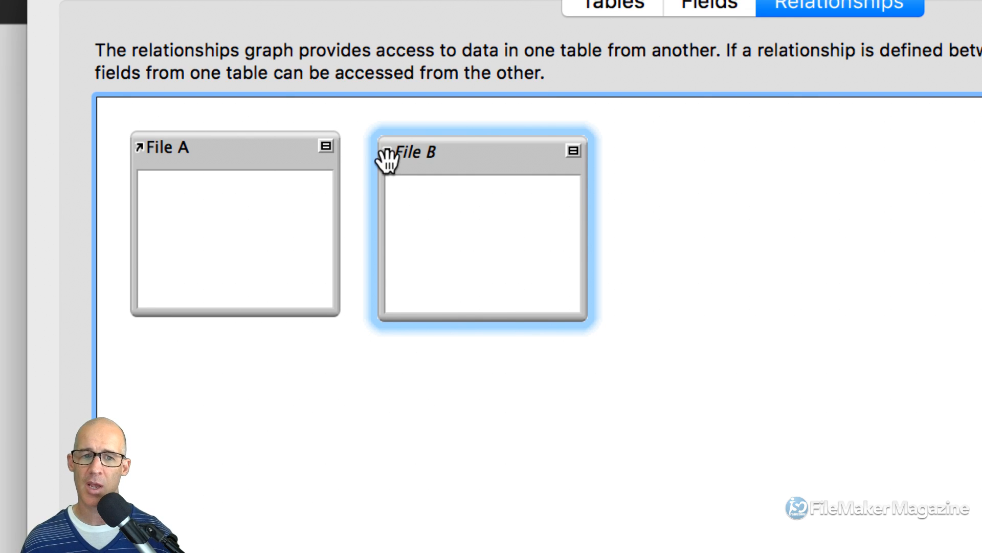
mouse_move(386, 153)
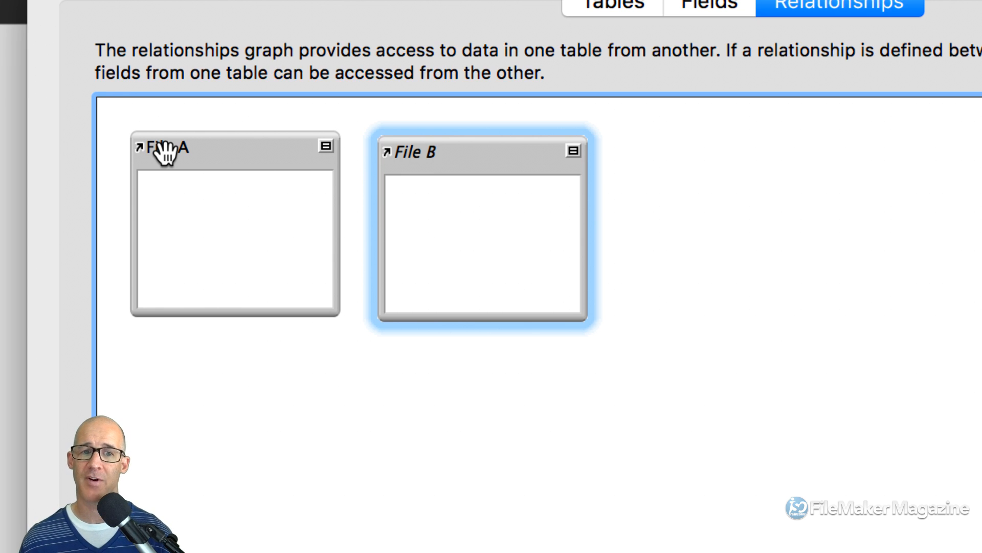
drag(207, 148, 210, 152)
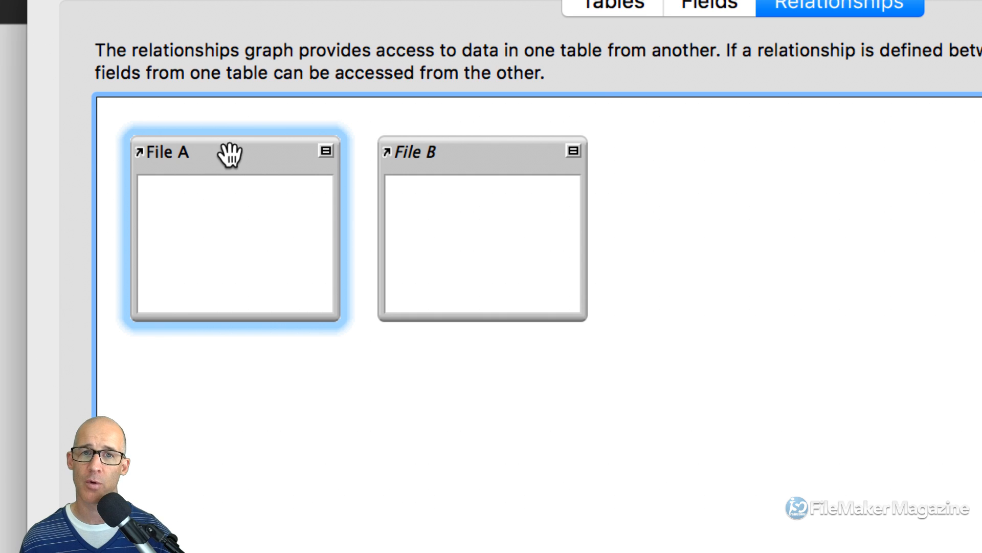
drag(456, 159, 470, 155)
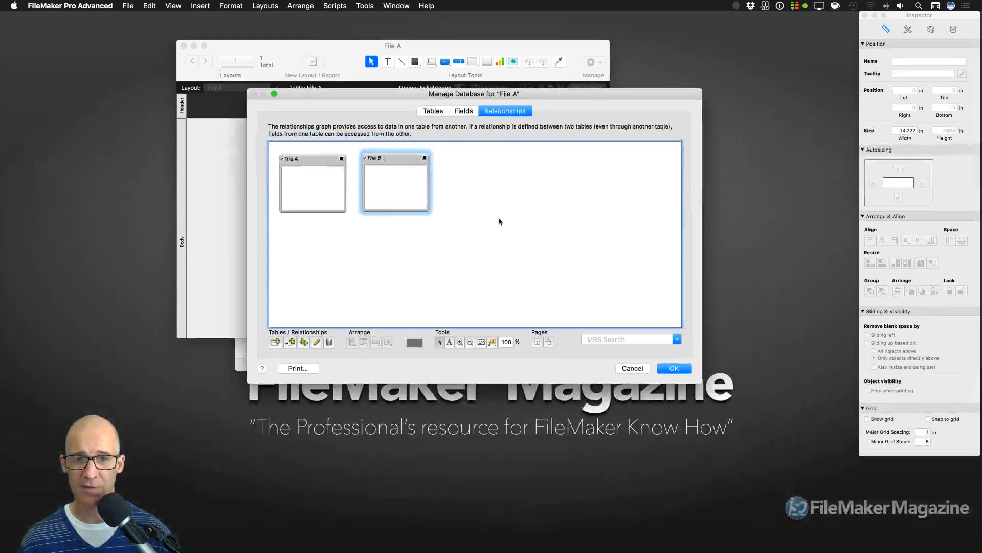
click(674, 368)
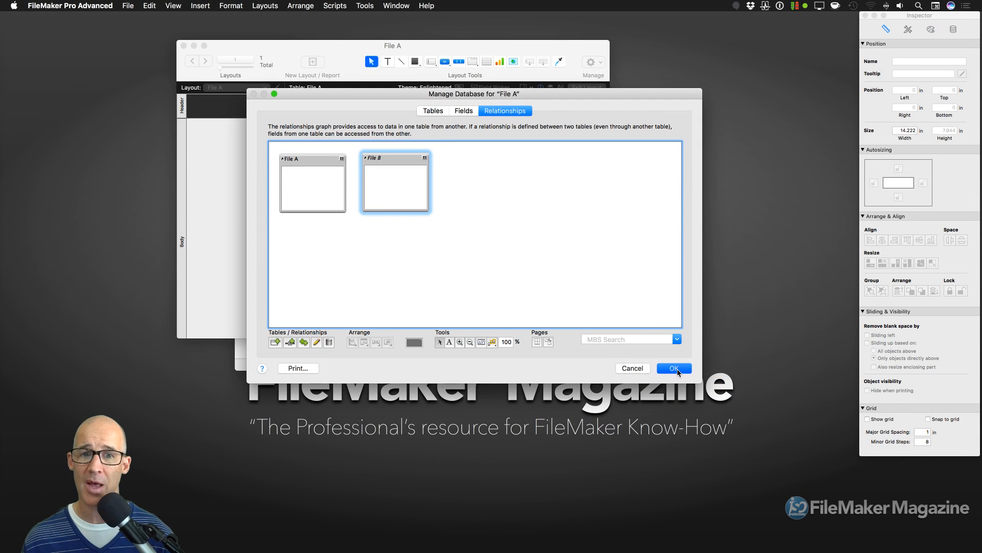
Move the File A window aside, bring up its layout management window, and reposition and enlarge that window
drag(469, 41, 400, 44)
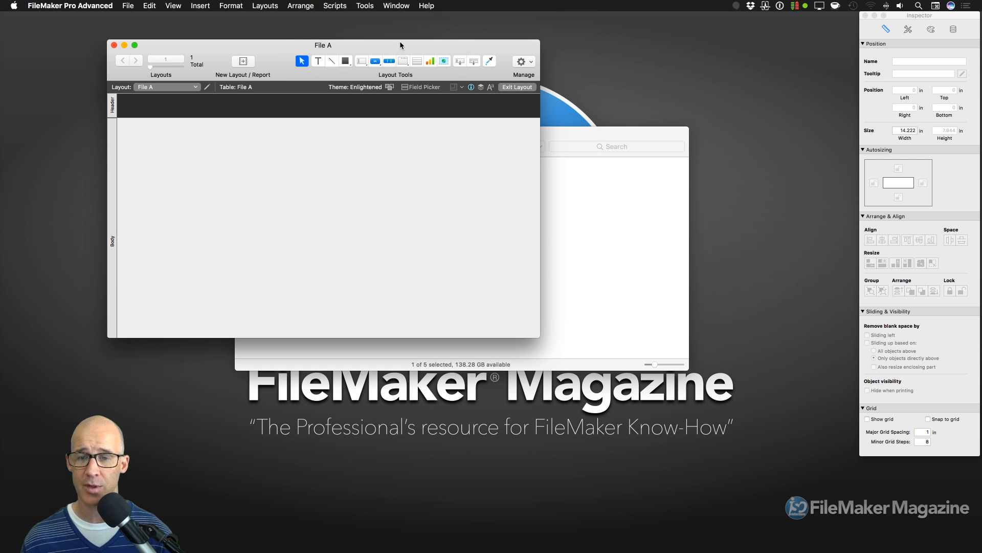
key(super+shift+l)
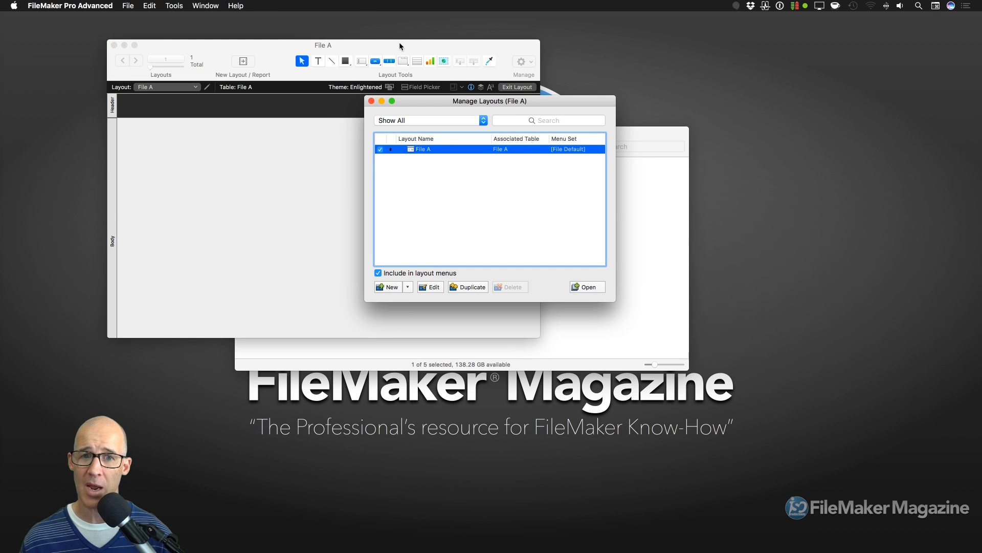
drag(525, 102, 666, 50)
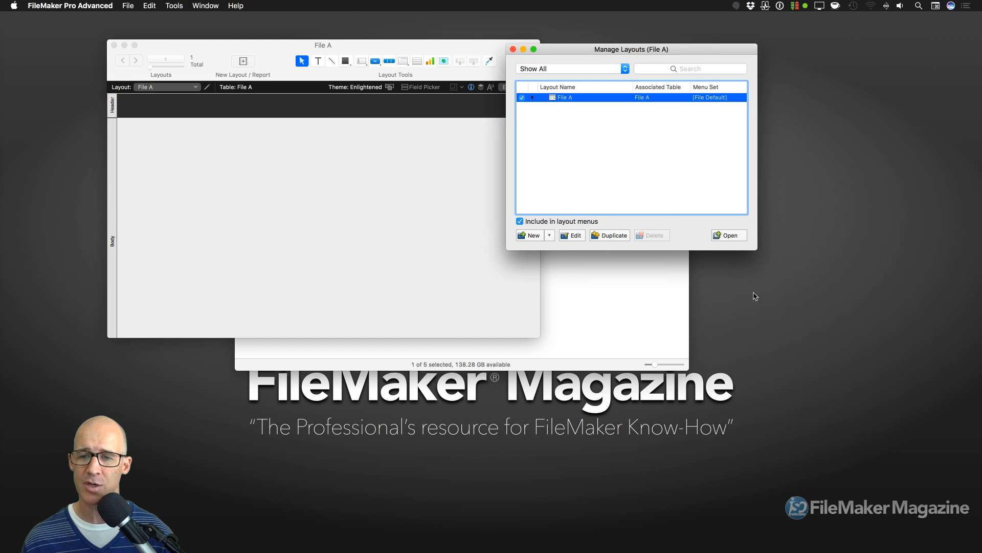
drag(757, 249, 763, 364)
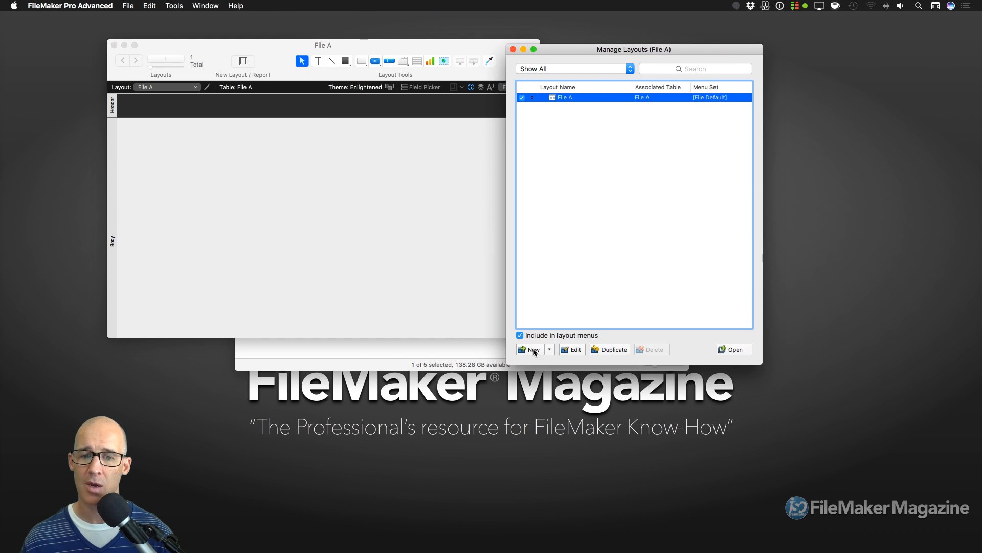
Create a new layout named File B that shows records from the File B table
click(533, 350)
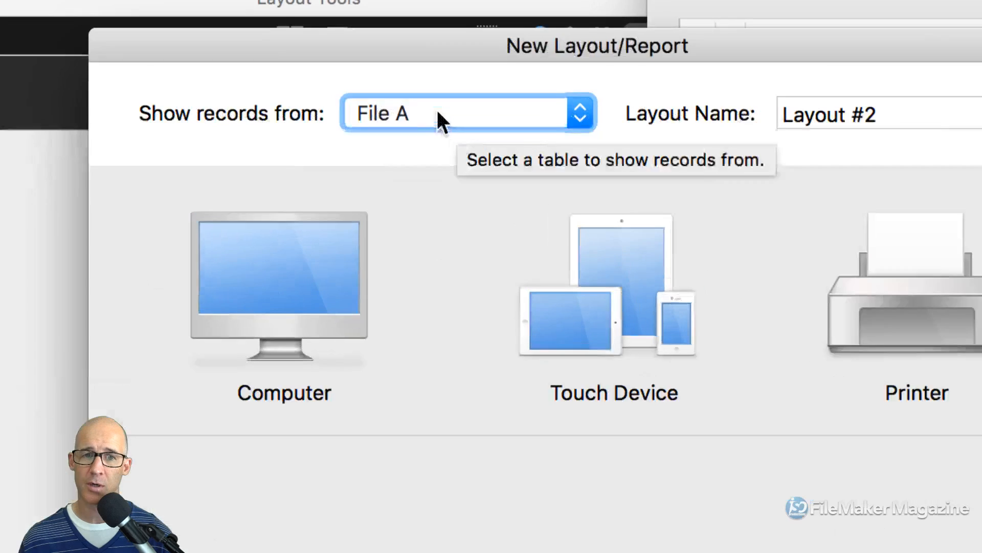
click(438, 113)
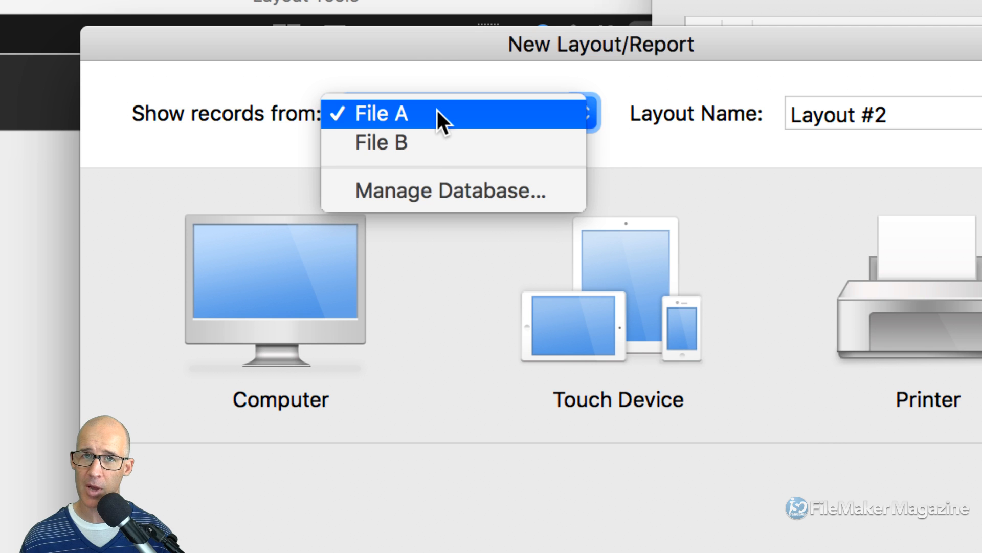
click(433, 143)
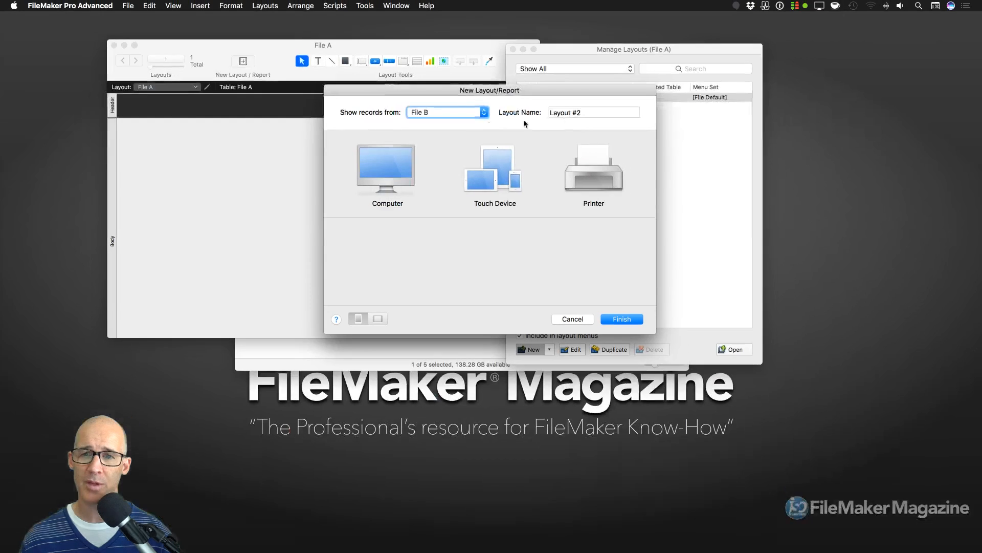
key(Tab)
text(File)
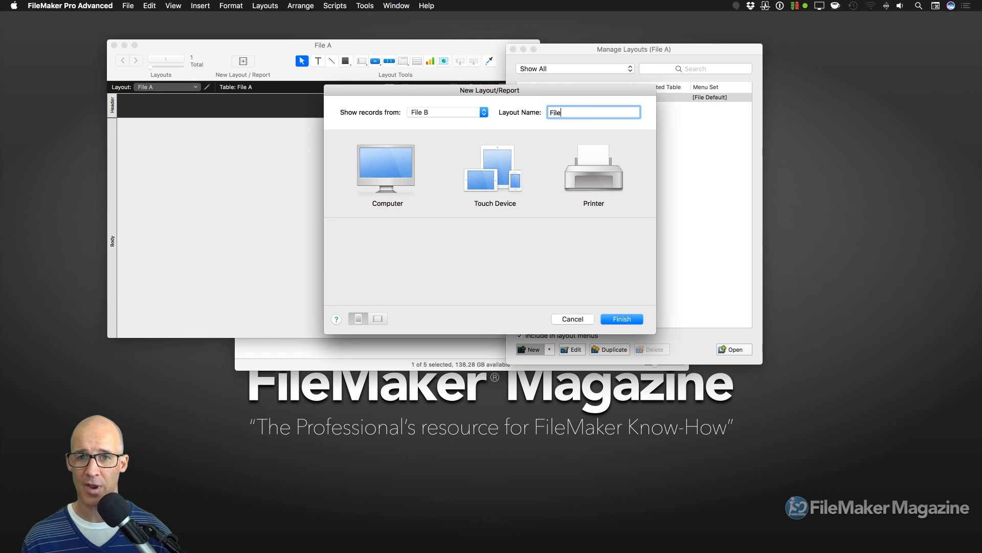
text( B)
click(619, 318)
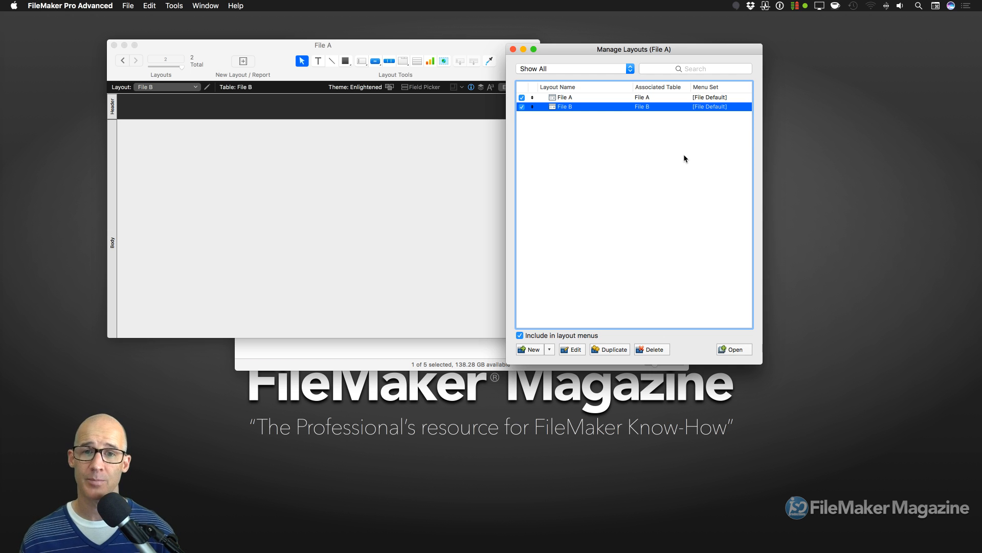
Close the layout management window and switch to the File A layout and back to the File B layout
drag(570, 45, 616, 45)
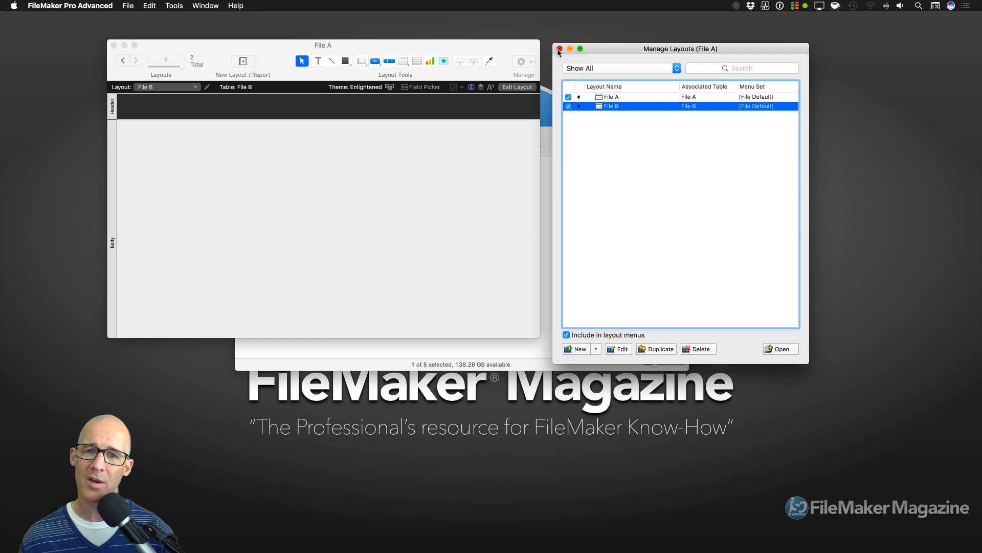
click(559, 49)
click(185, 88)
click(184, 78)
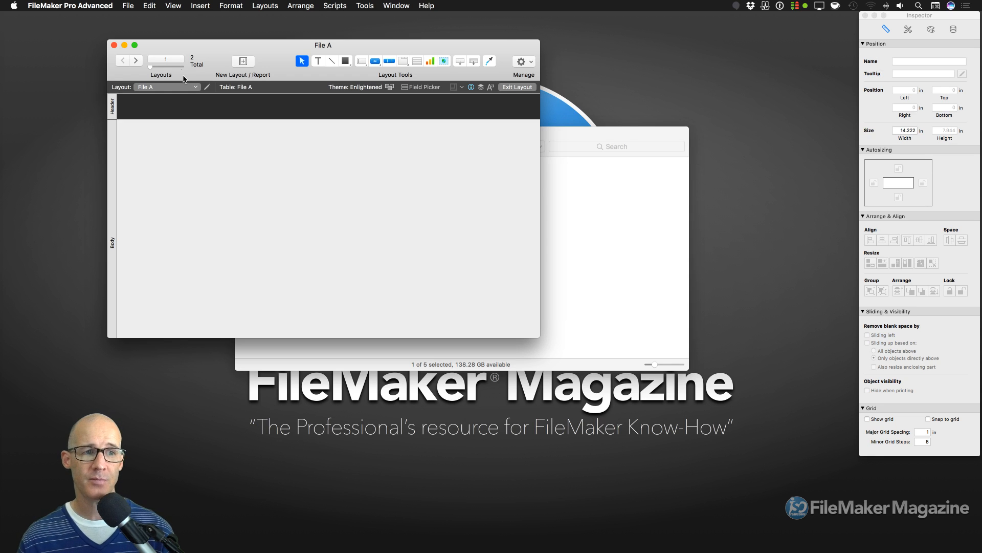
click(182, 88)
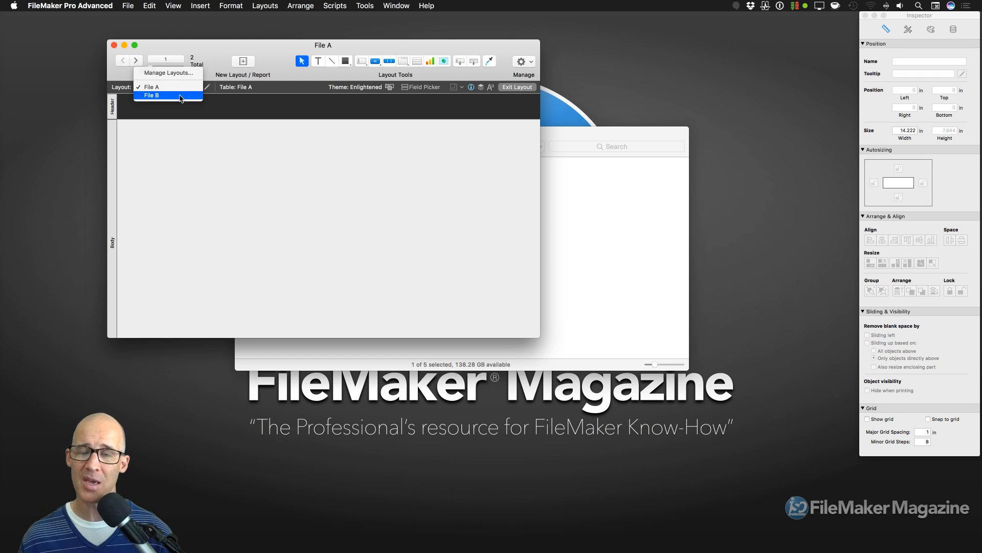
click(180, 96)
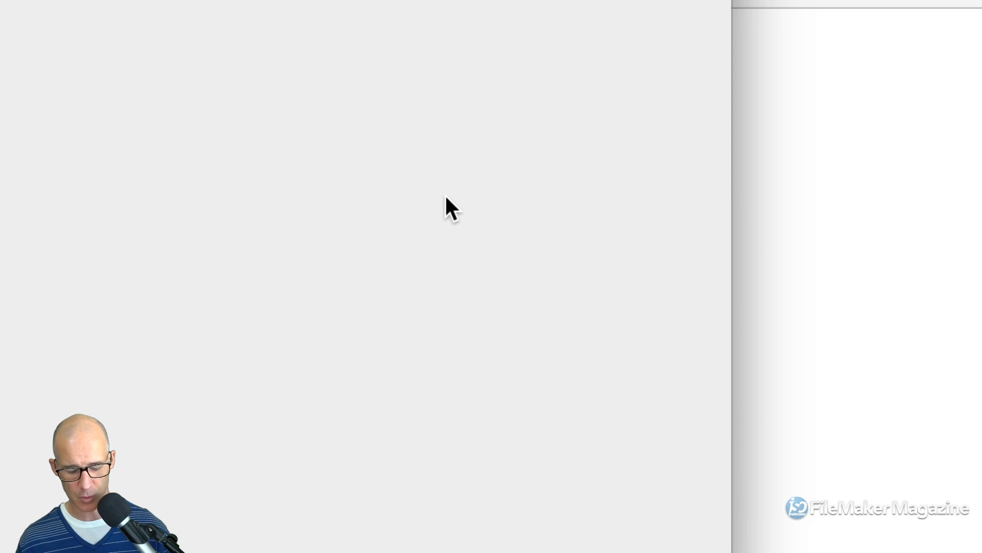
Draw an on-screen diagram of a mobile device and a three-disk server stack with a file box beneath it
key(super+Tab)
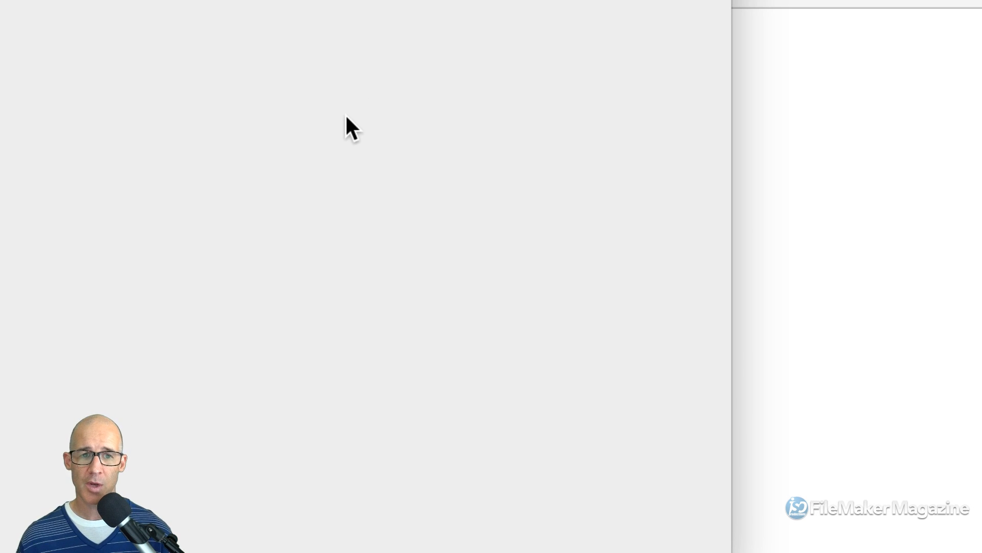
drag(303, 79, 423, 254)
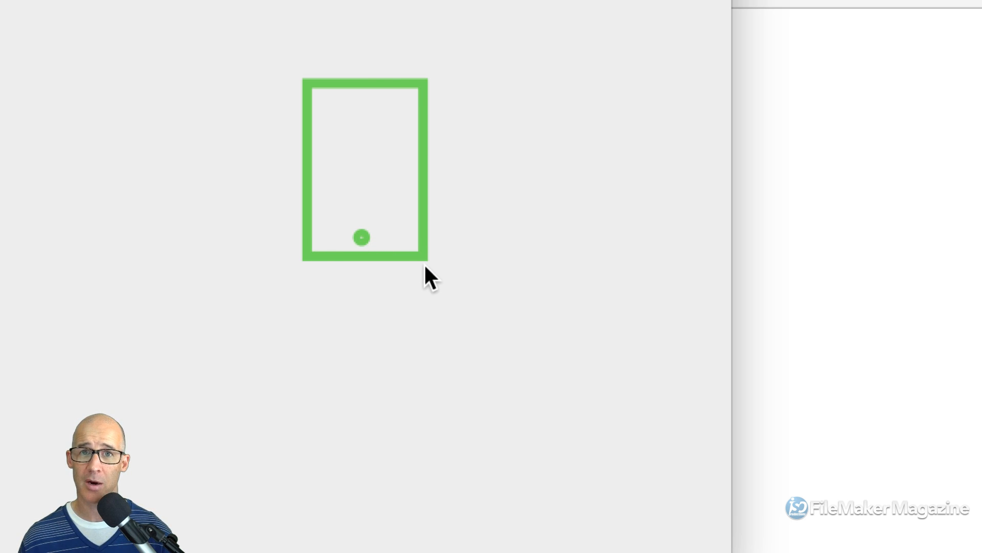
drag(699, 72, 831, 95)
drag(689, 98, 829, 128)
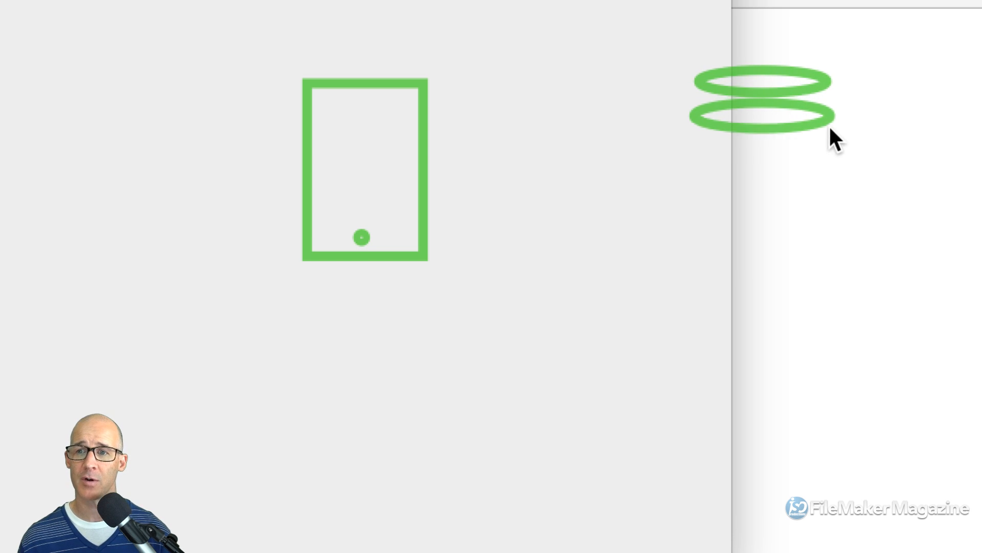
drag(687, 143, 835, 177)
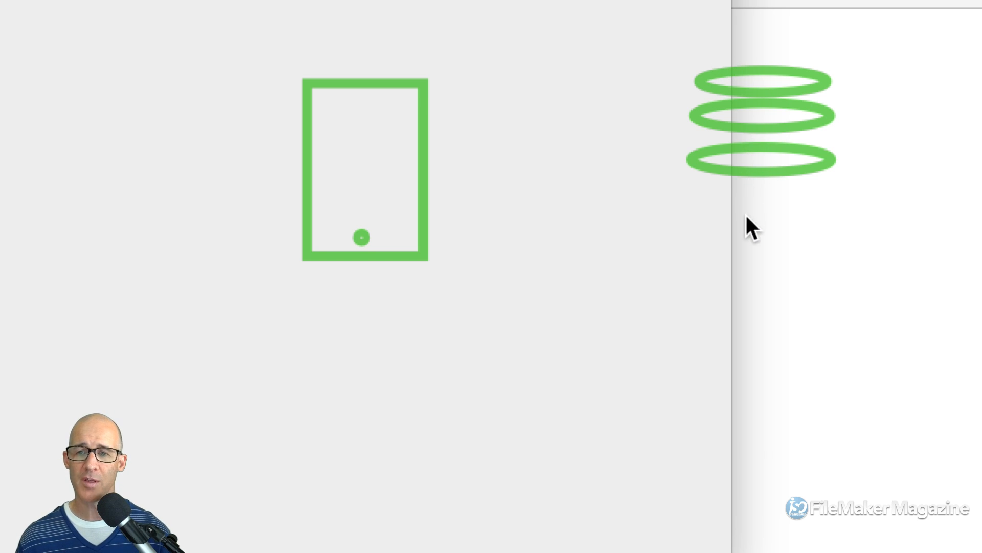
drag(691, 258, 740, 267)
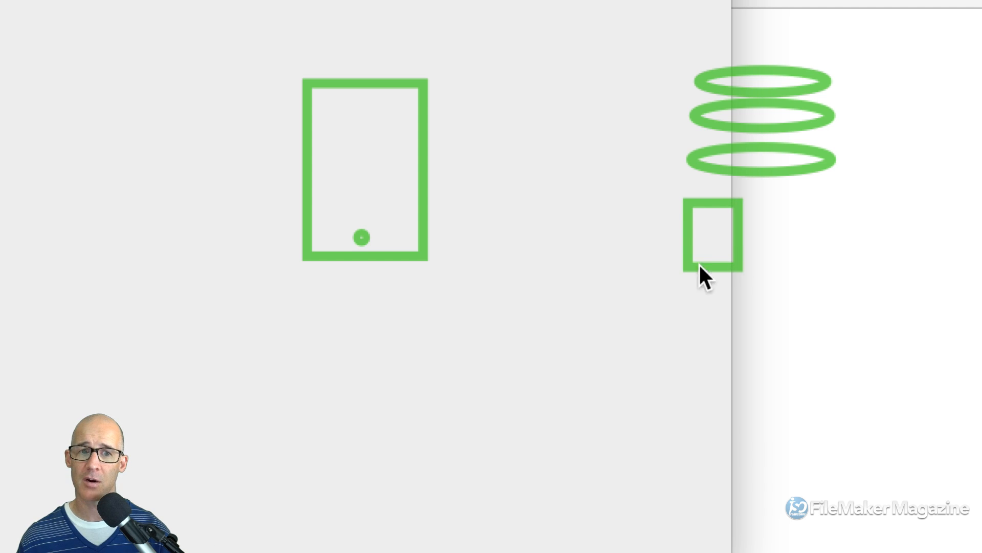
Label the diagram's device file A and server file B, add an arrow to each, and sketch a second device holding a file
drag(357, 181, 397, 182)
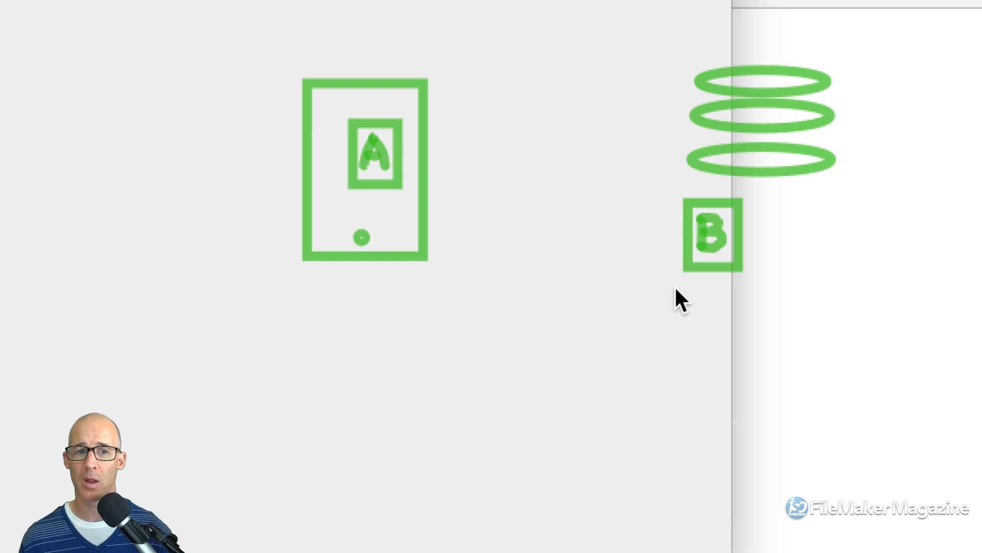
drag(379, 17, 378, 101)
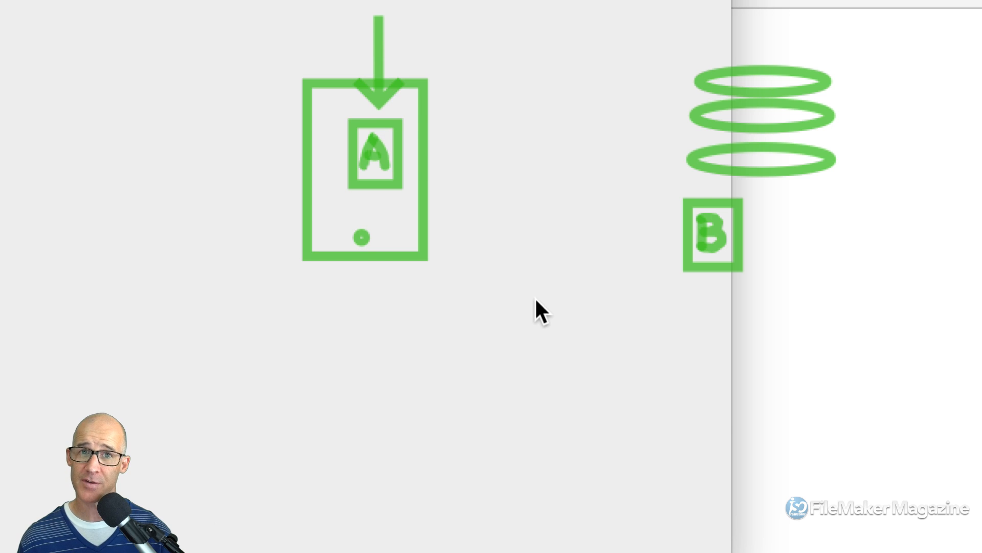
drag(712, 398, 708, 281)
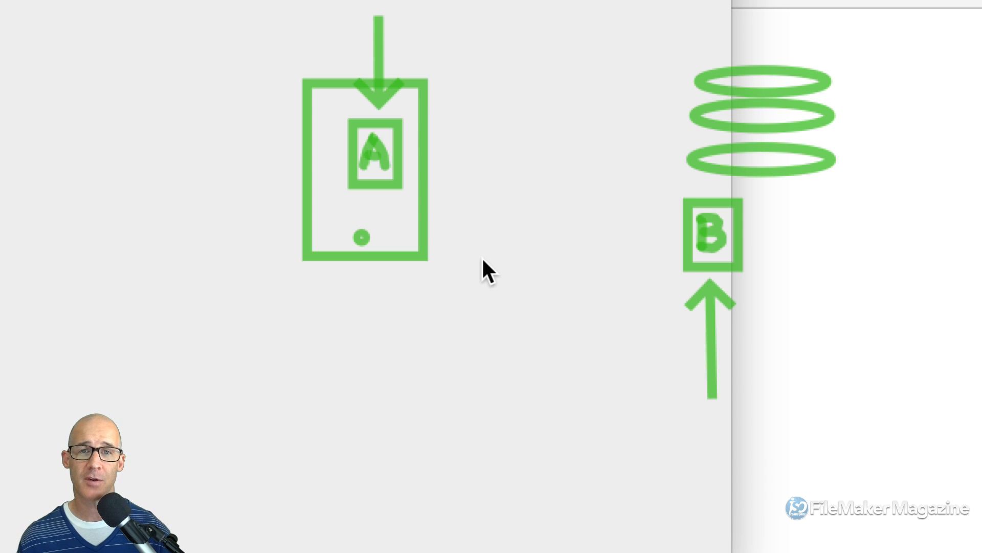
mouse_move(445, 307)
mouse_down()
mouse_move(522, 430)
mouse_move(541, 439)
mouse_up()
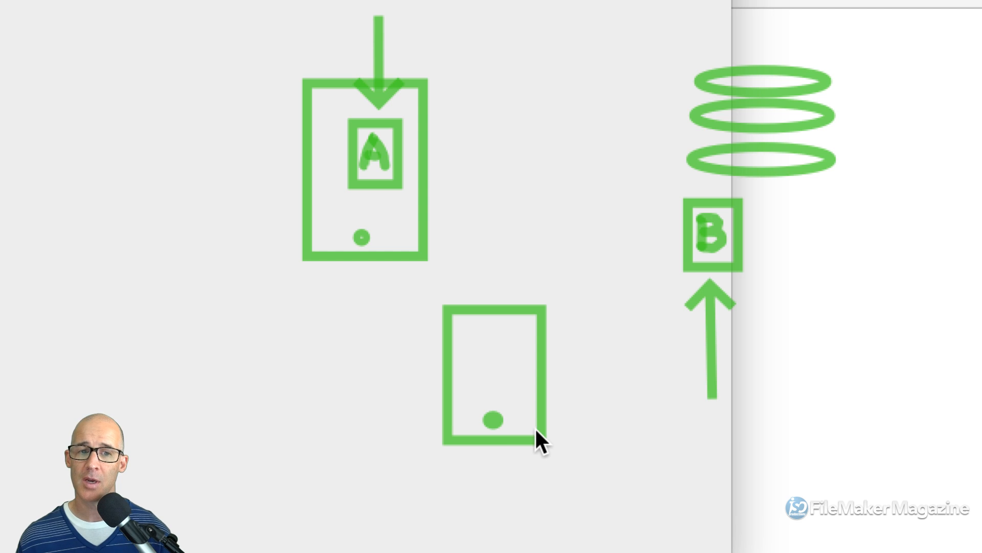
drag(471, 331, 510, 389)
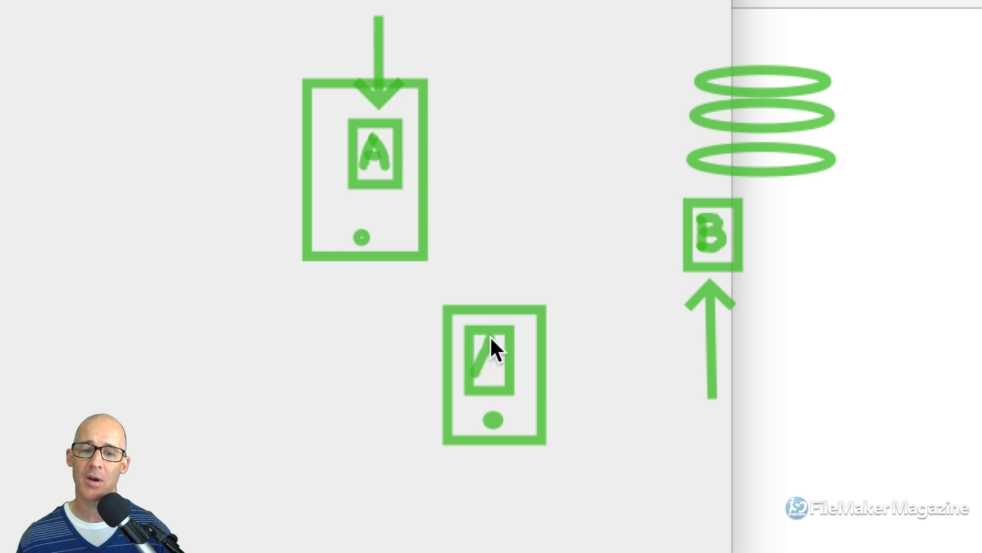
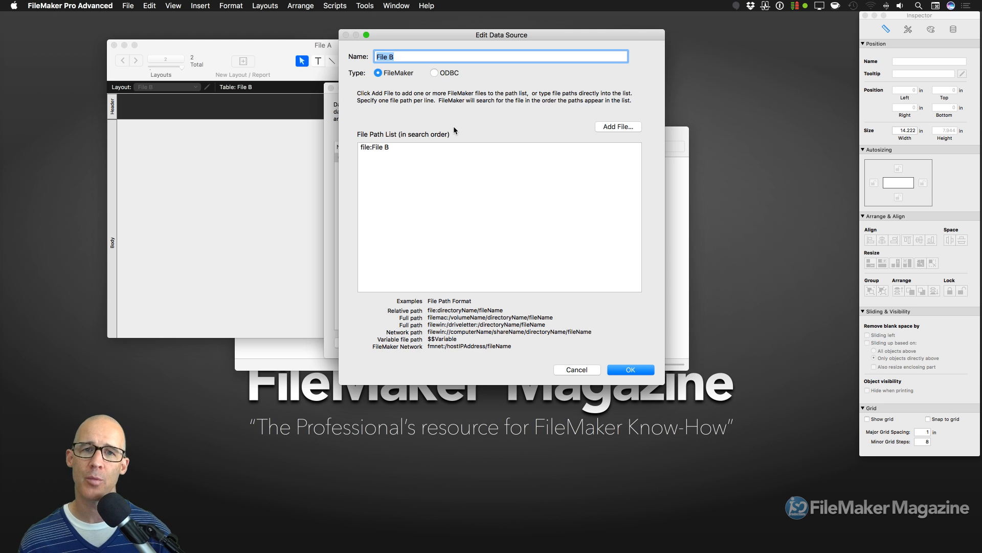
Examine the ODBC options for the File B data source, discard the edit, and close the external data sources list
click(434, 74)
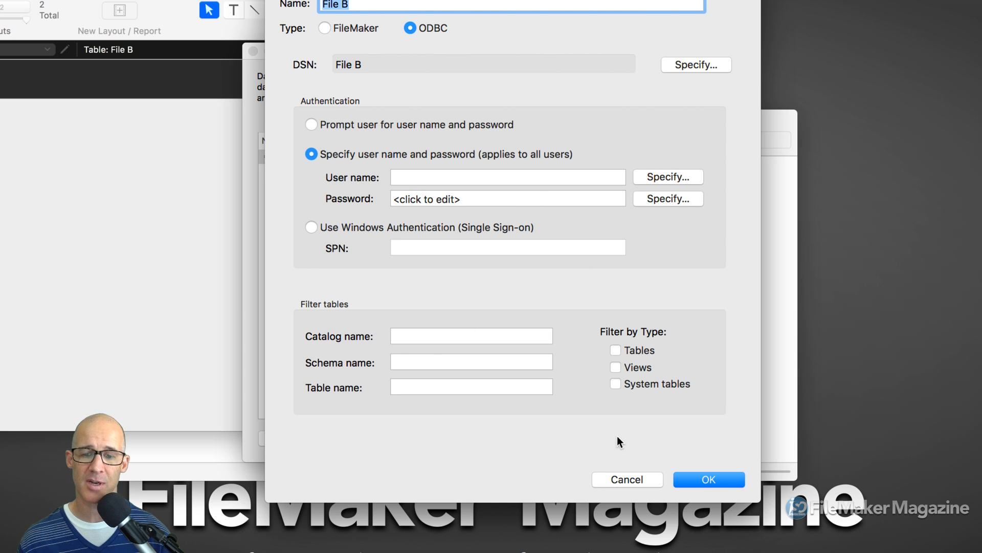
click(628, 475)
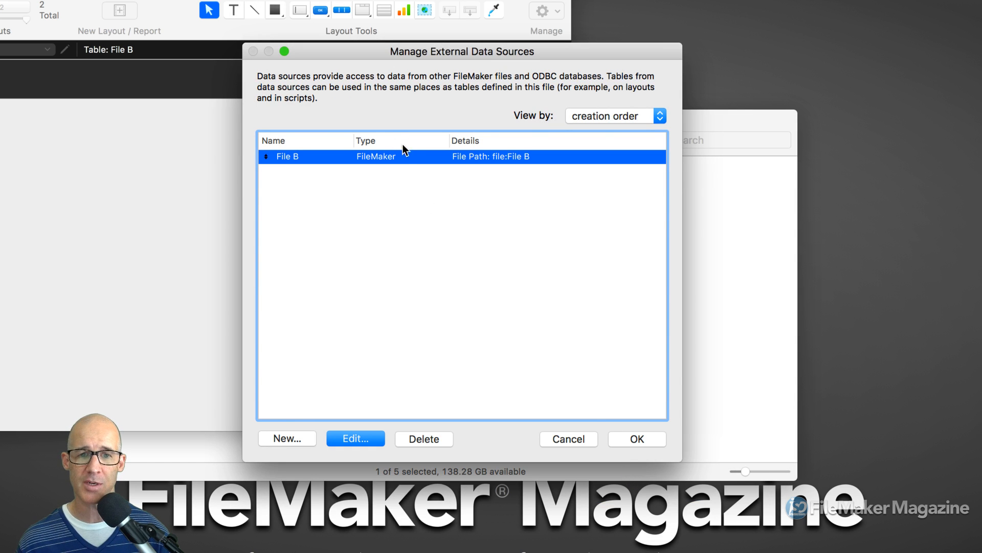
click(638, 438)
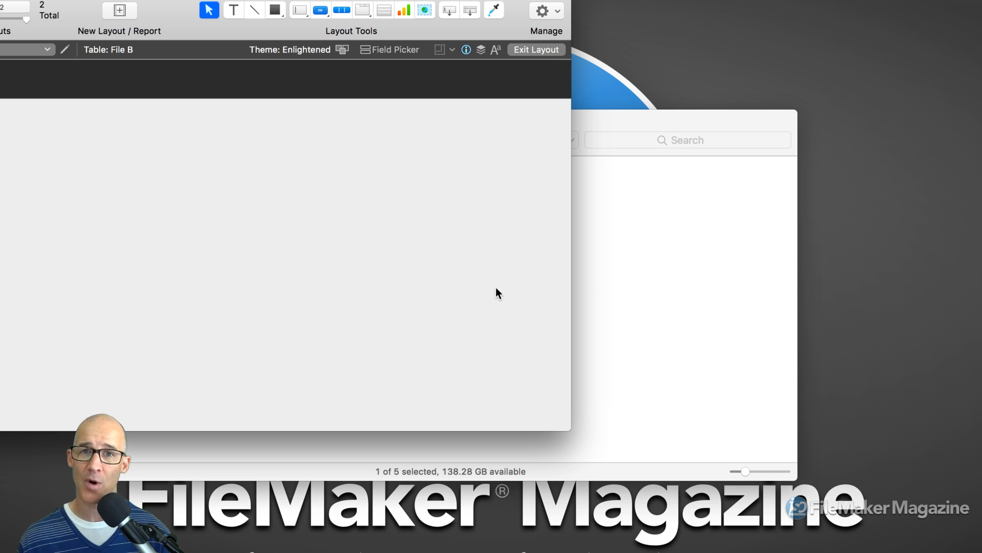
Minimize the Finder's Desktop window and bring the File A window to the front, shifting it slightly
click(624, 110)
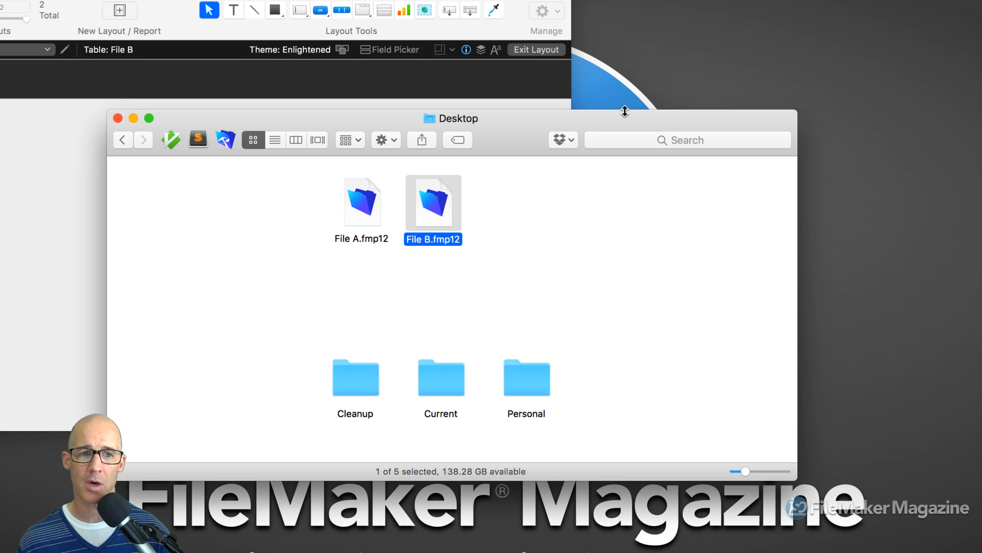
click(133, 118)
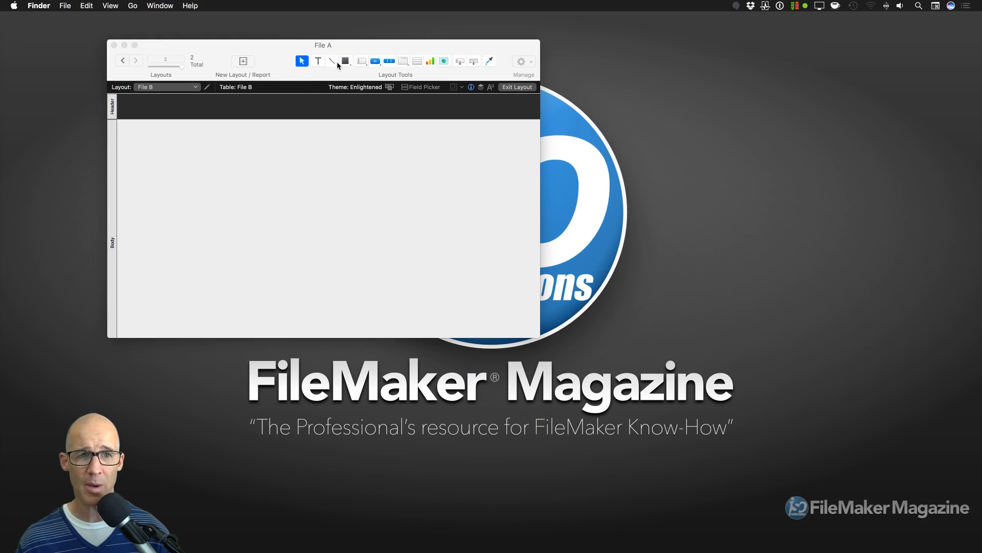
click(330, 46)
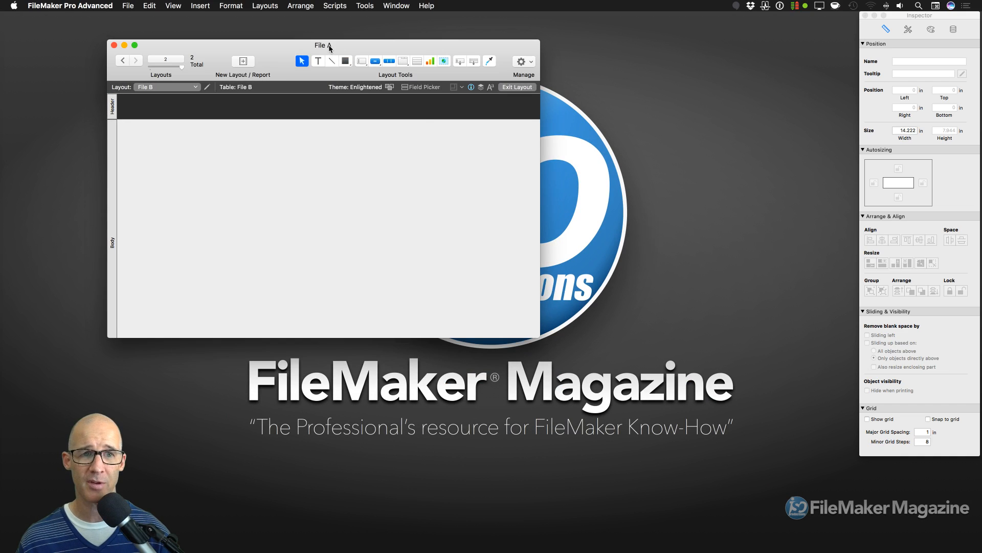
drag(330, 47, 353, 48)
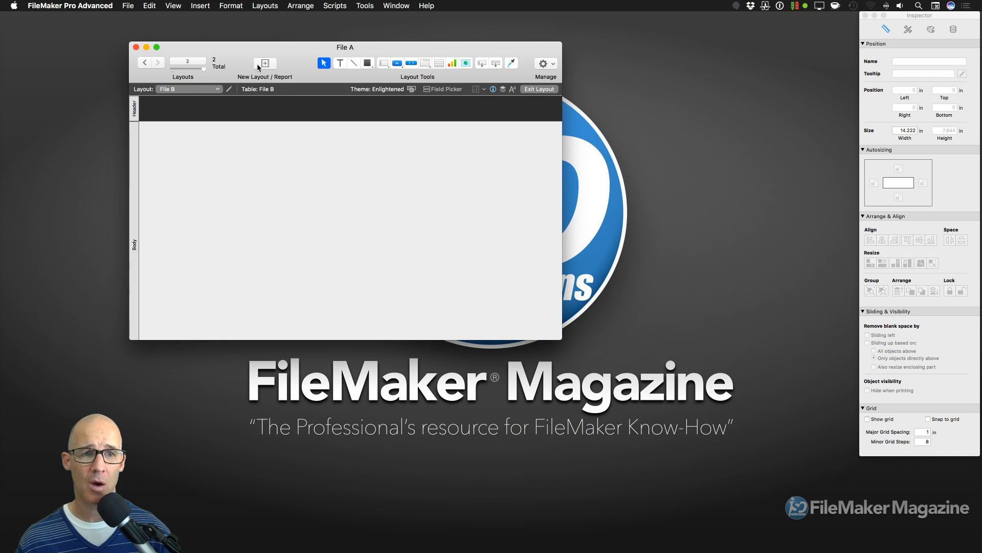
Switch to the File A layout and display it in Browse mode
click(201, 91)
click(174, 81)
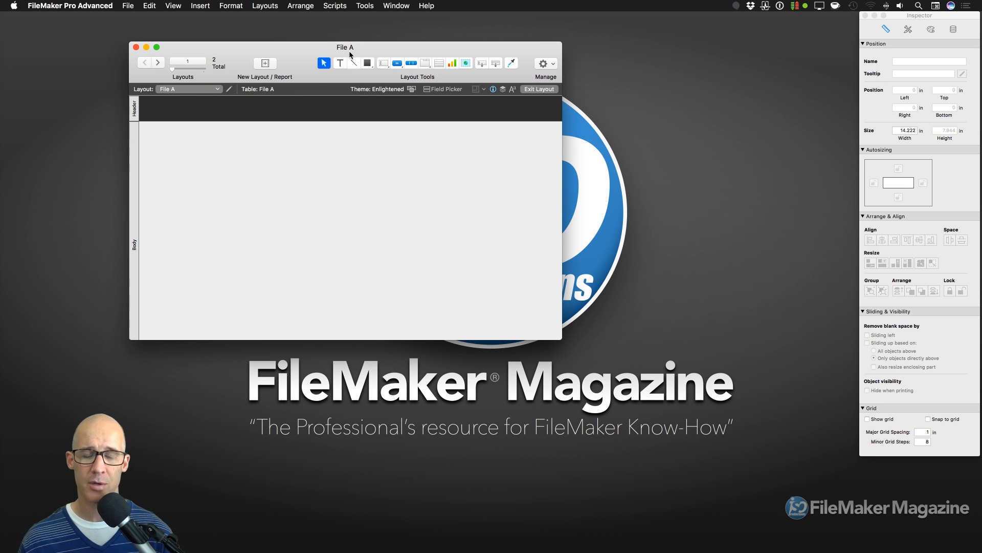
key(super+b)
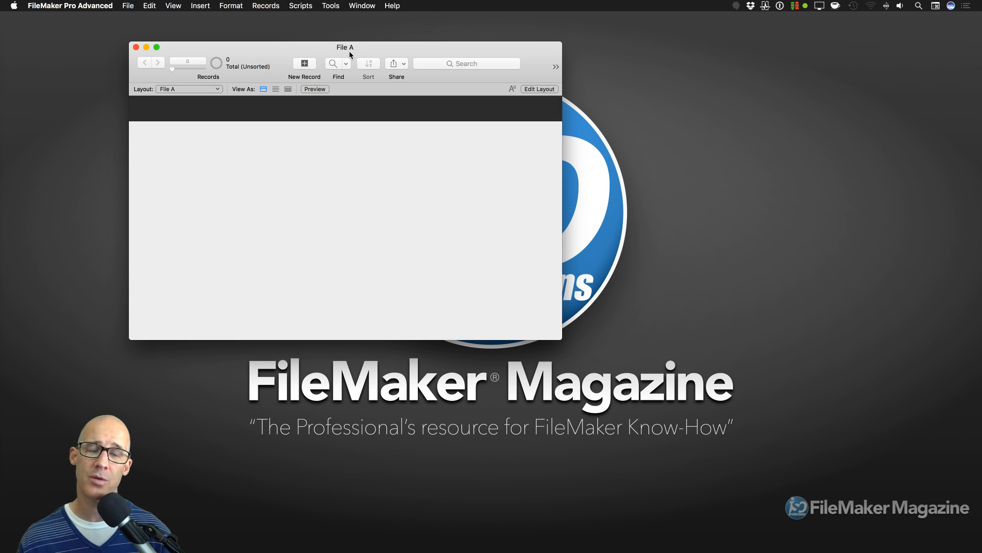
Close File A, reopen it from the recent files, and shift its window slightly toward the centre of the desktop
key(super+w)
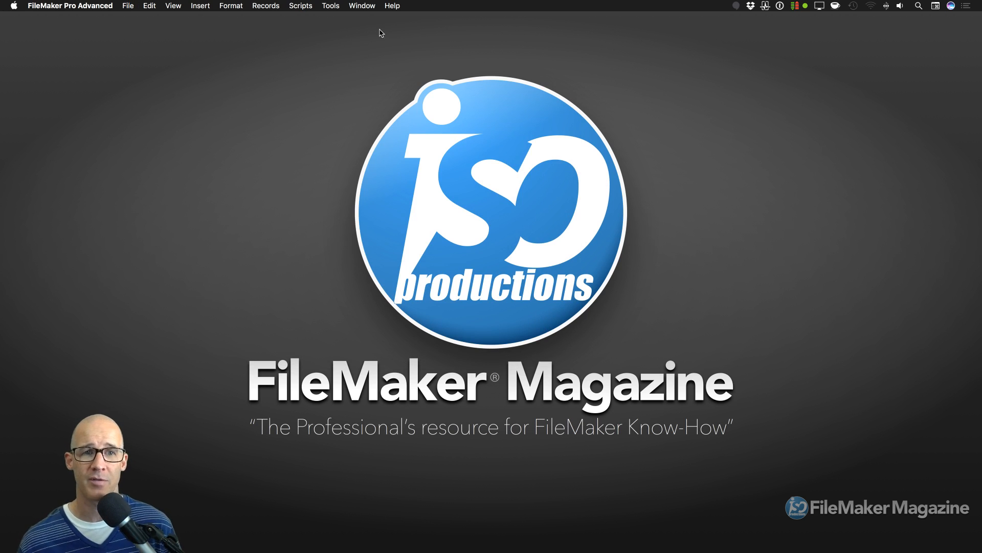
click(125, 4)
mouse_move(148, 63)
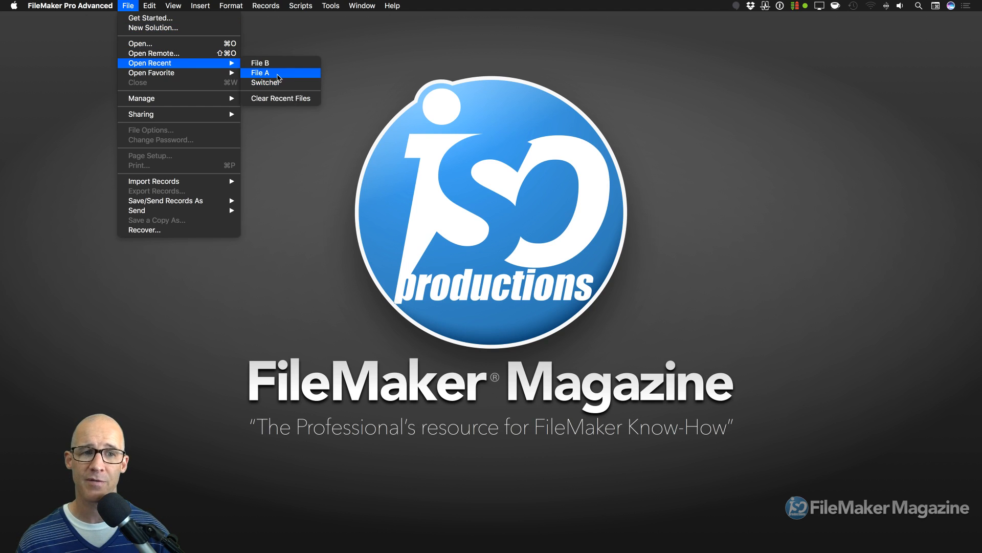
click(274, 75)
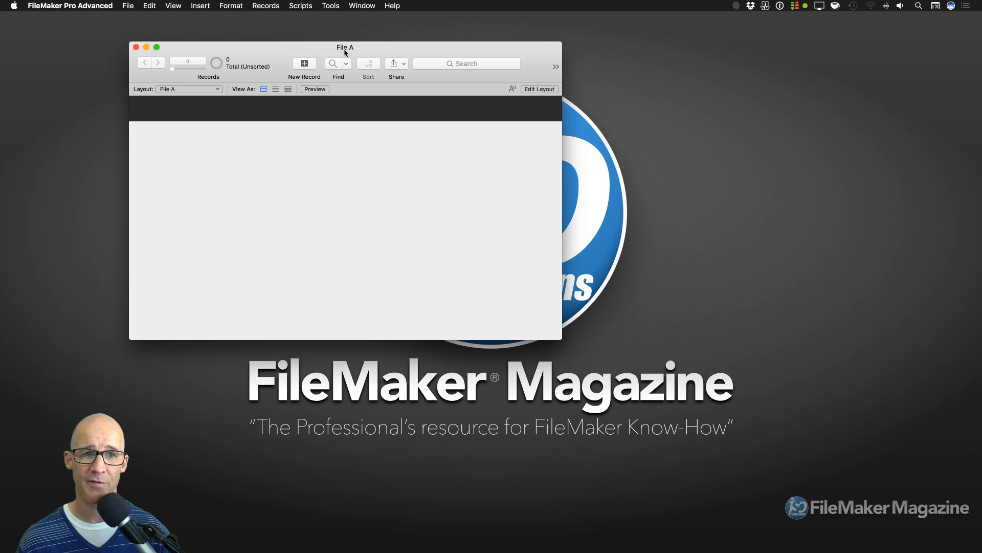
drag(347, 48, 389, 57)
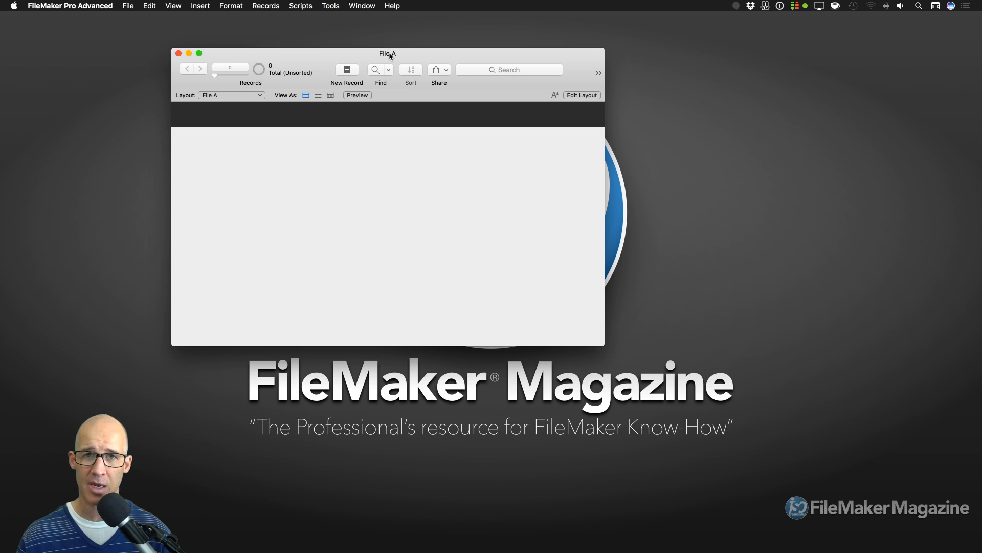
Check whether any hidden windows are available while on the File A layout, and switch to the File B layout
click(361, 5)
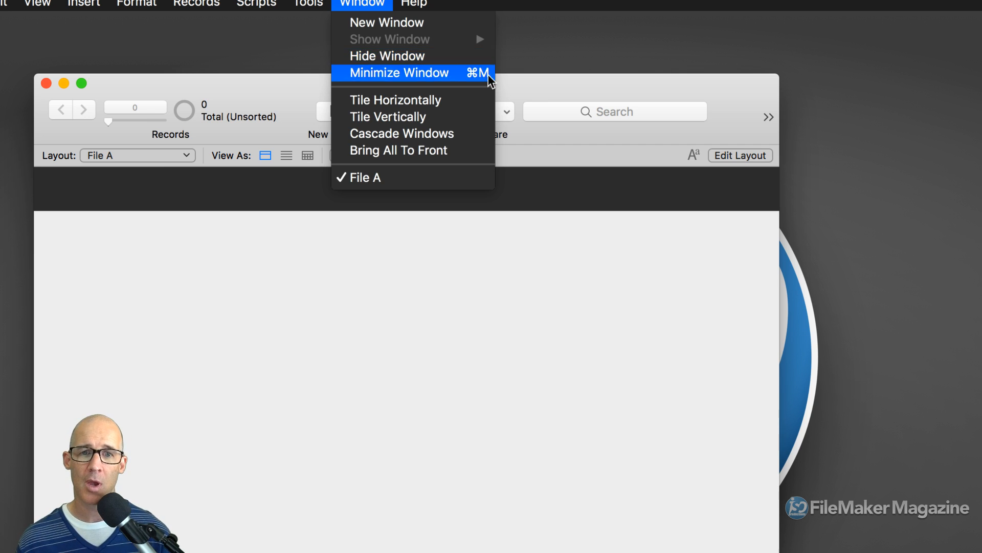
click(503, 81)
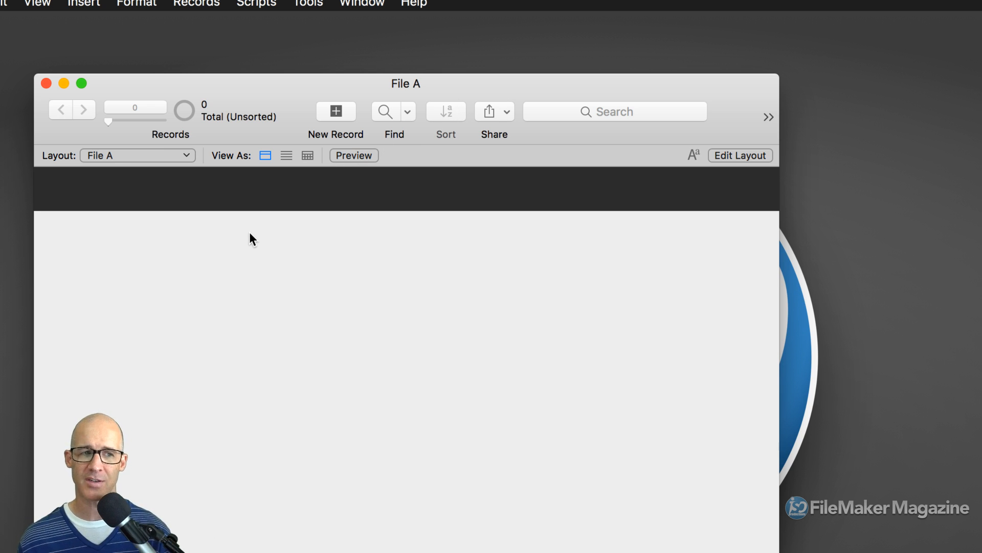
click(149, 156)
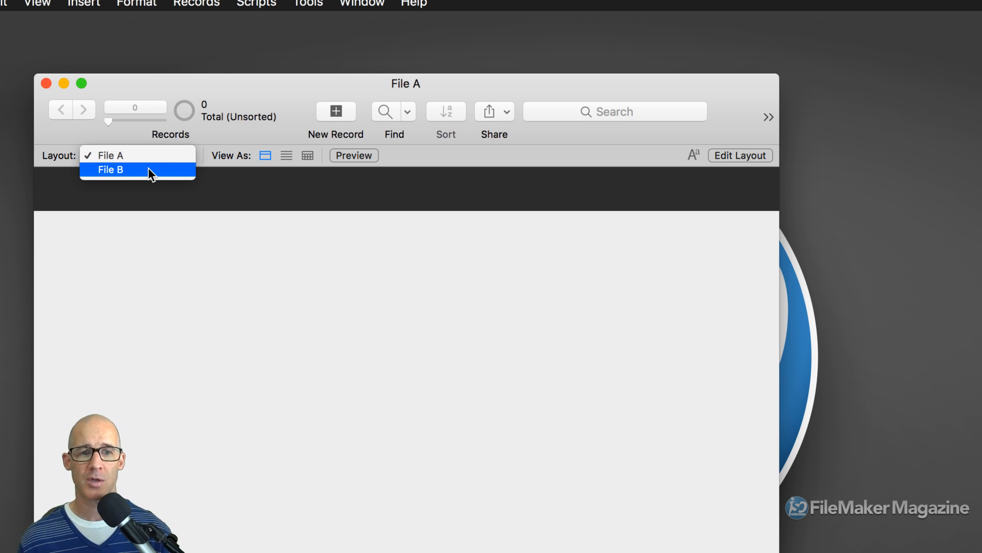
click(148, 169)
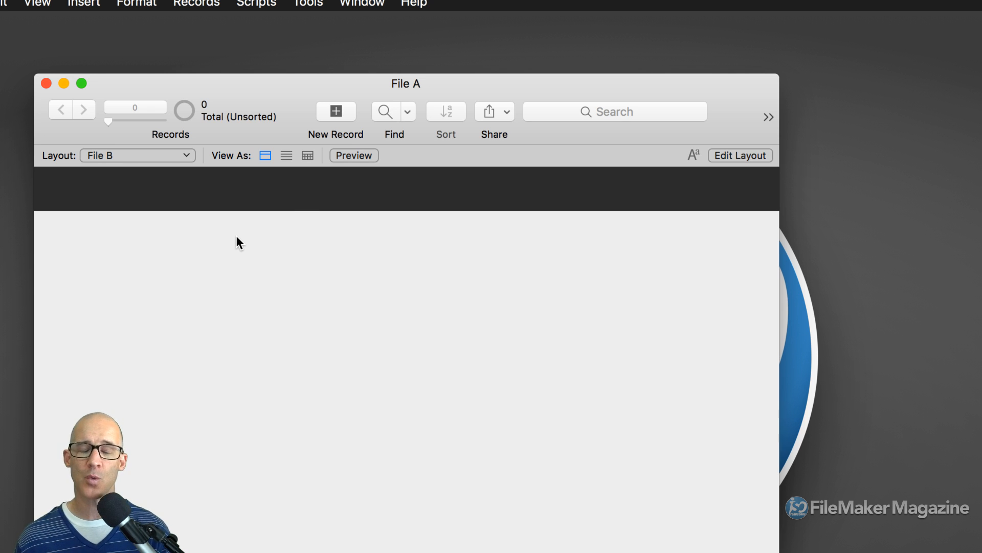
Check the hidden windows again from the File B layout without bringing any of them forward
click(360, 3)
mouse_move(373, 48)
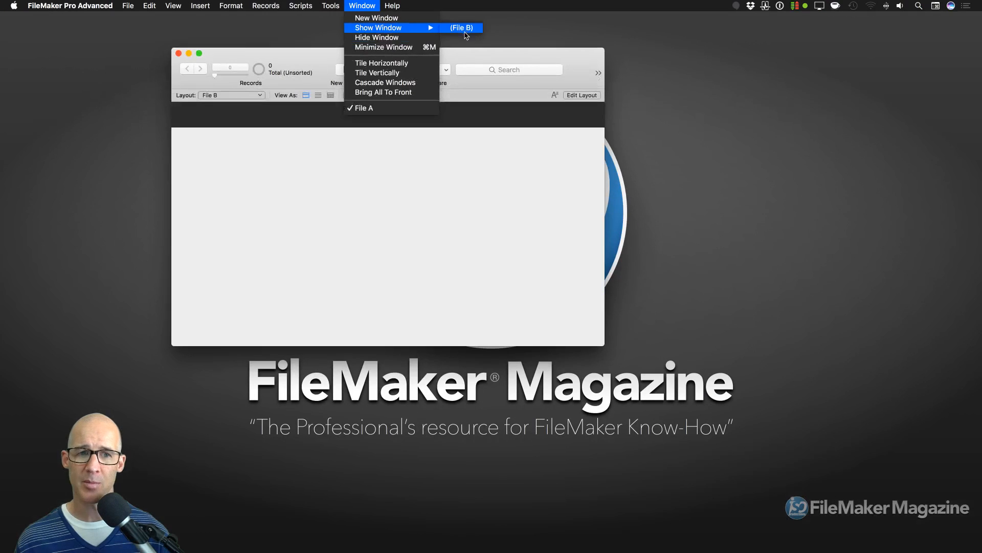
click(474, 321)
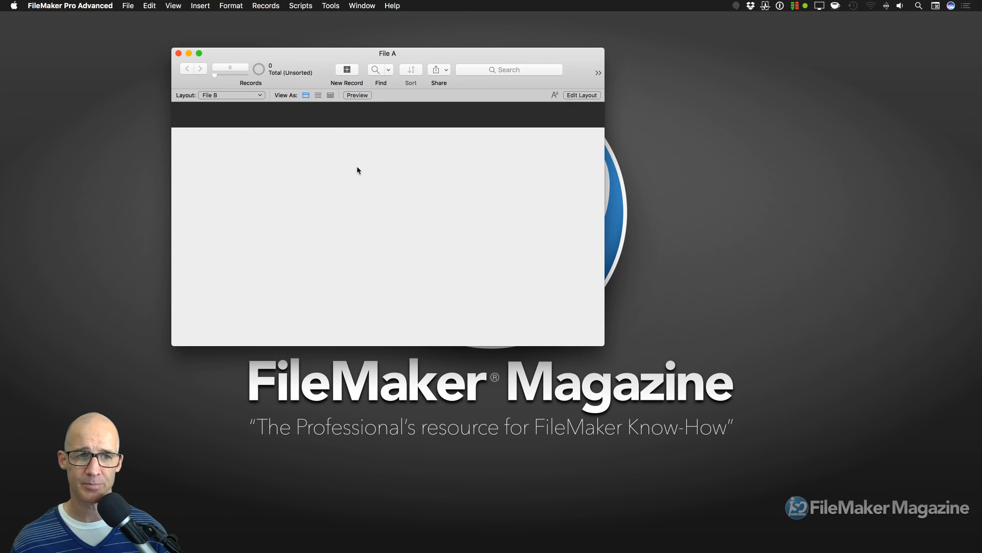